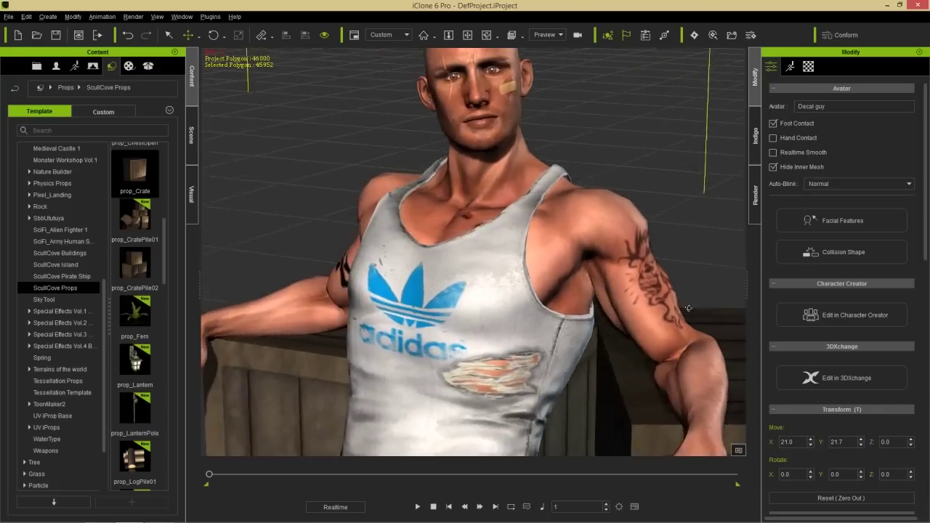
# Examine the finished avatar's decals on the face, tank top and both arms from several angles
pyautogui.moveTo(420, 272); pyautogui.dragTo(476, 313, button='middle')
pyautogui.moveTo(475, 312); pyautogui.dragTo(654, 311, button='right')
pyautogui.moveTo(779, 308); pyautogui.dragTo(807, 311, button='right')
pyautogui.moveTo(530, 339); pyautogui.dragTo(555, 331, button='right')
pyautogui.moveTo(530, 333); pyautogui.dragTo(543, 323, button='middle')
pyautogui.moveTo(543, 323); pyautogui.dragTo(565, 328, button='right')
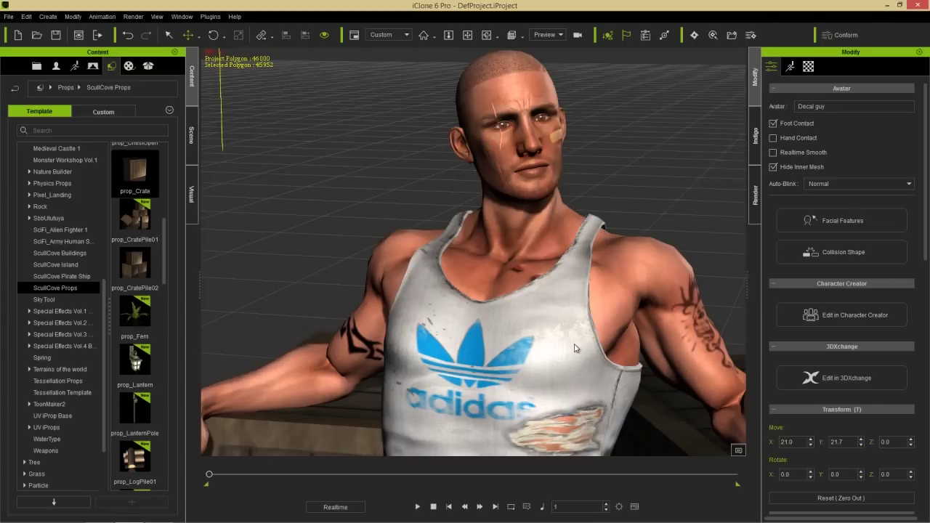
# Switch to Character Creator, activate the Appearance Editor for the actor and show the Skin_Body decal settings
pyautogui.hotkey('alt', 'Tab')
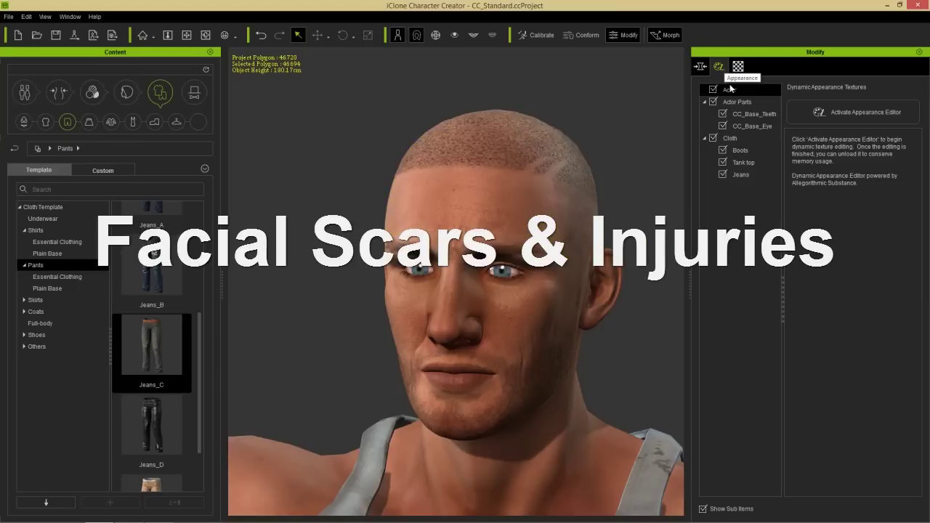
pyautogui.click(851, 113)
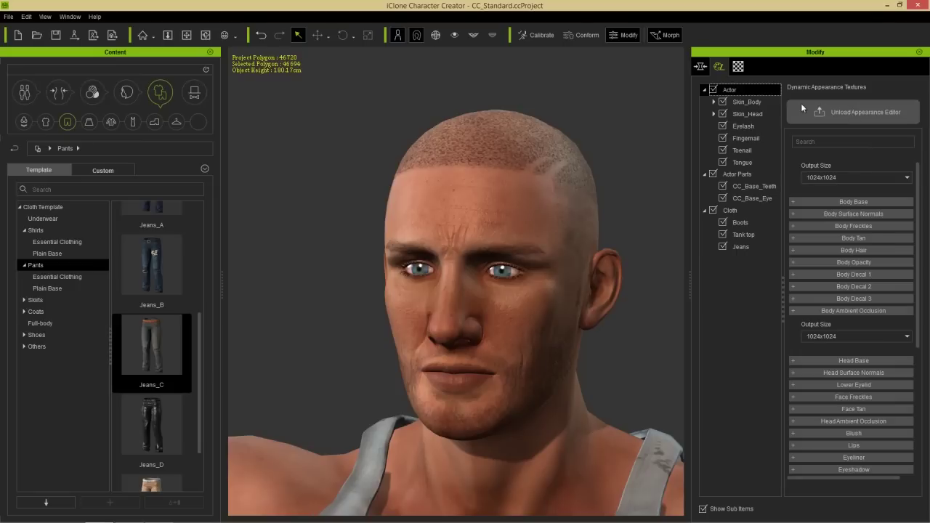
pyautogui.click(741, 102)
pyautogui.click(715, 102)
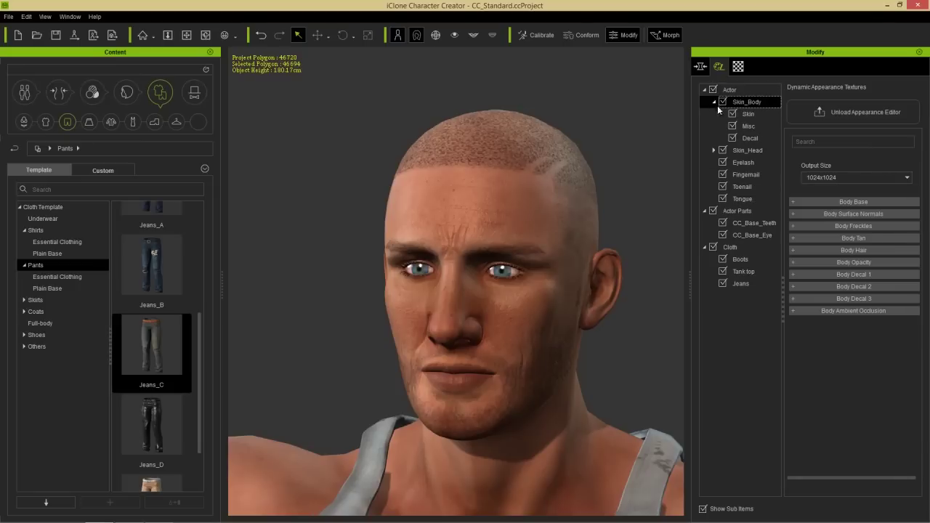
pyautogui.click(749, 137)
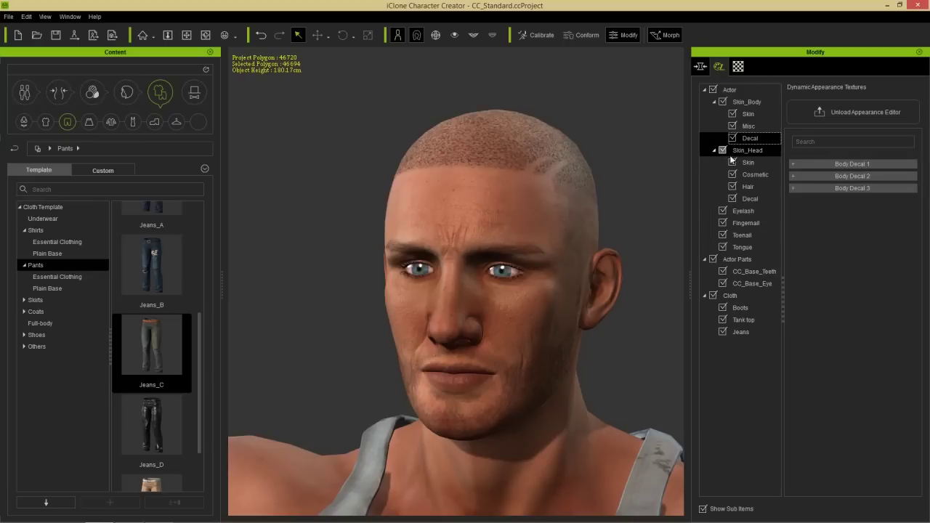
# Show the Skin_Head decal settings and expand Head Decal 1
pyautogui.click(715, 150)
pyautogui.click(749, 199)
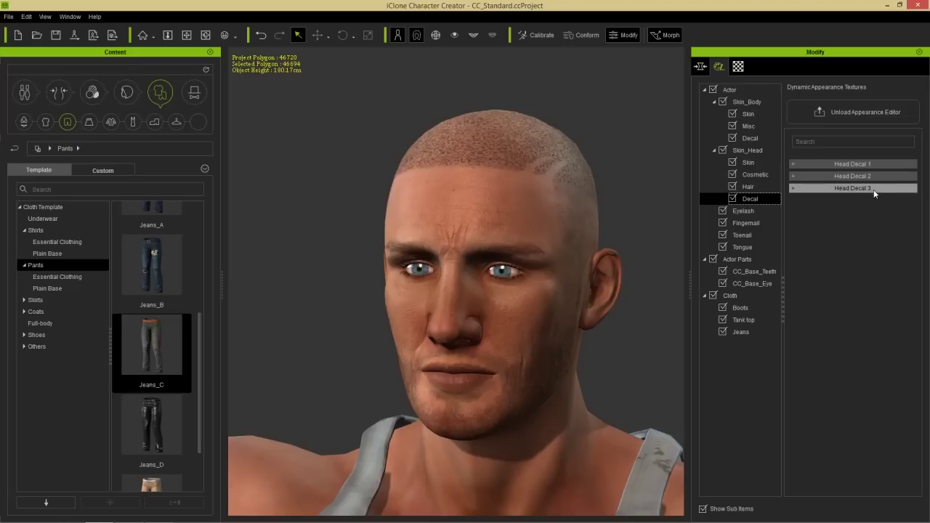
pyautogui.click(840, 165)
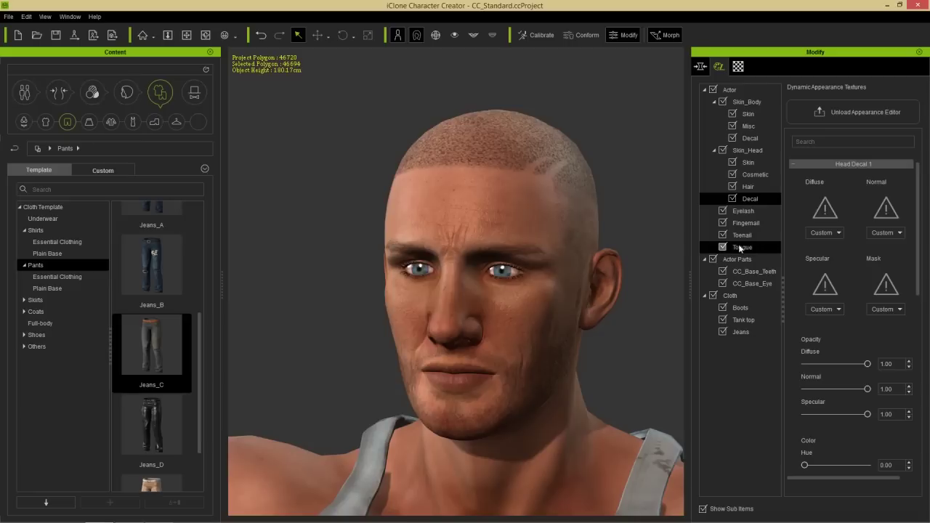
# Load image 6 from the Decal > Scar > SCAR_6 folder as Head Decal 1's diffuse texture
pyautogui.click(826, 210)
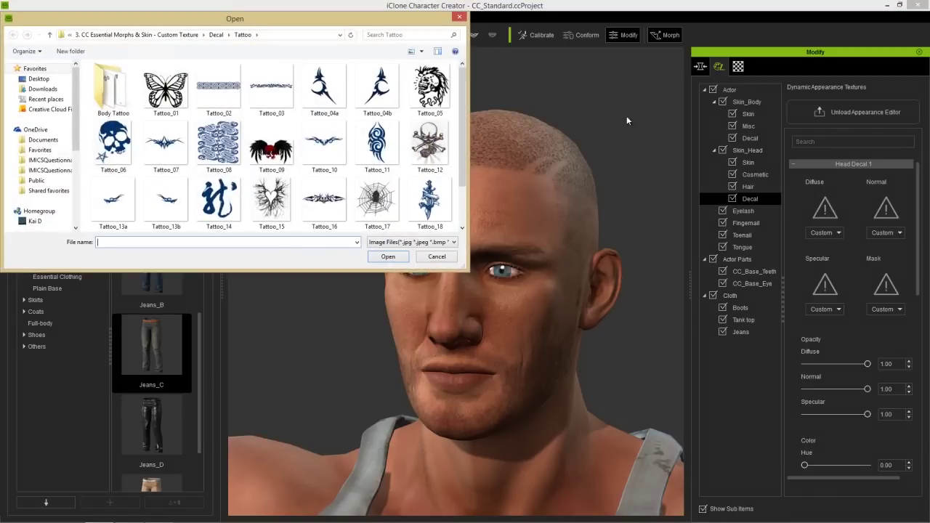
pyautogui.click(131, 34)
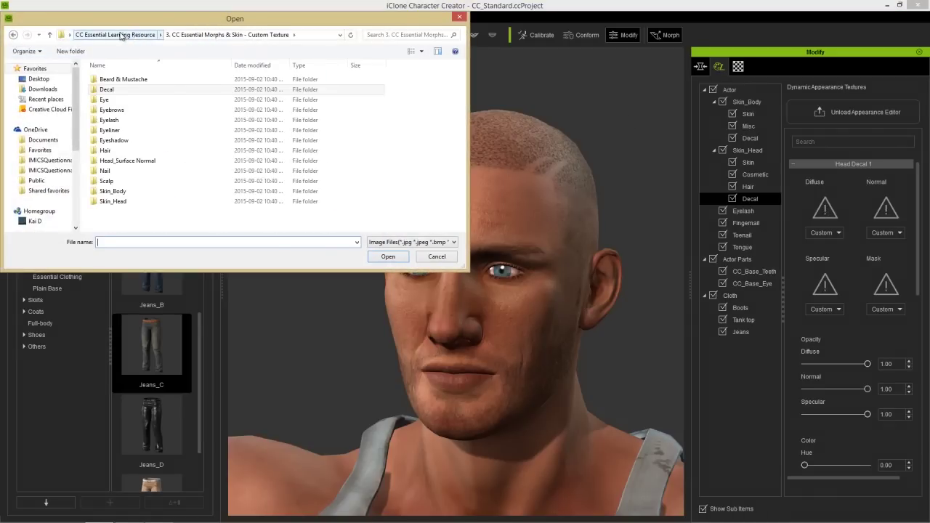
pyautogui.click(122, 35)
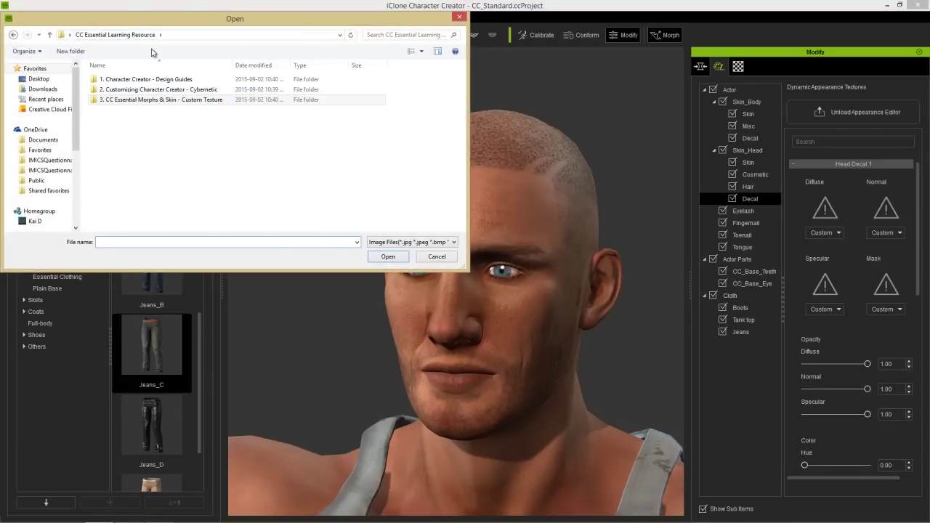
pyautogui.click(193, 102)
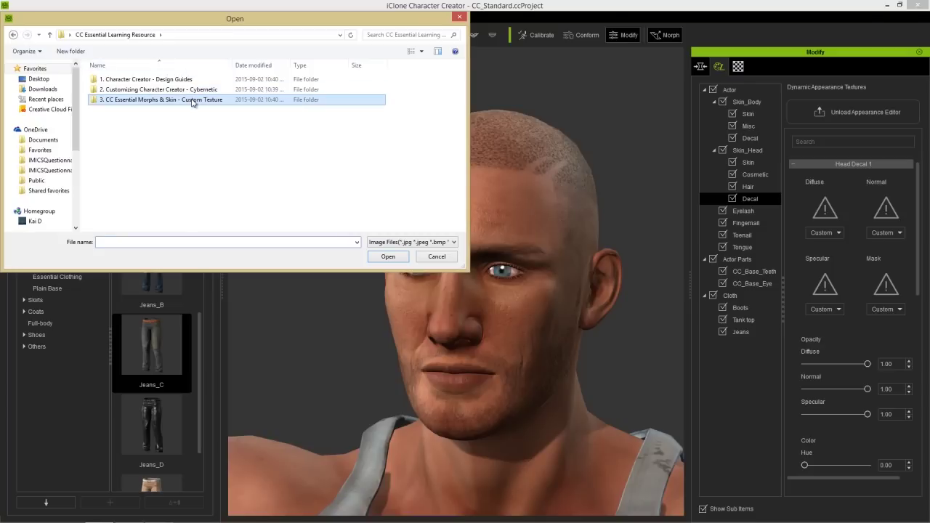
pyautogui.doubleClick(192, 102)
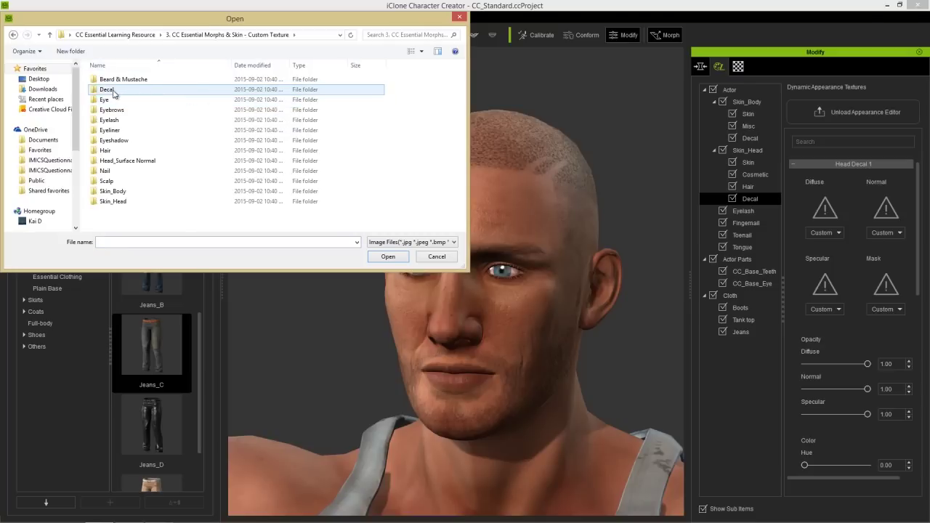
pyautogui.doubleClick(130, 89)
pyautogui.doubleClick(113, 91)
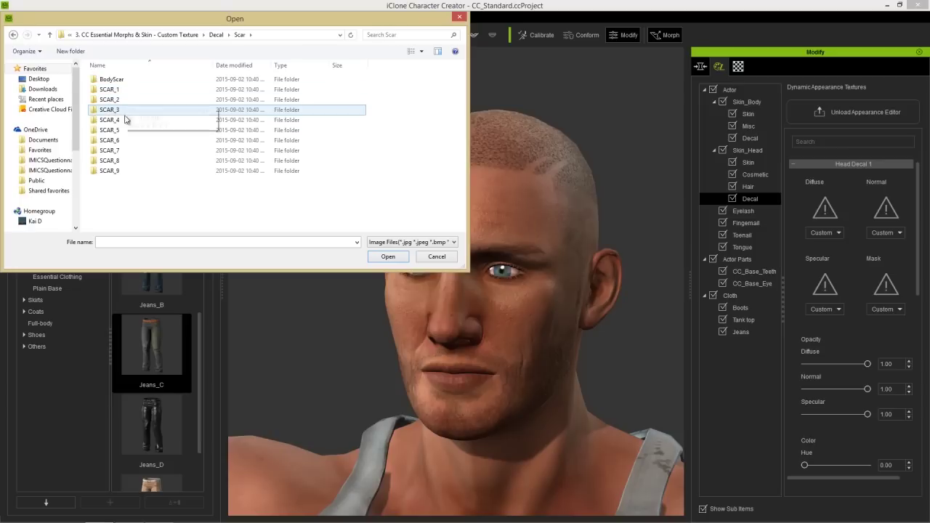
pyautogui.doubleClick(112, 151)
pyautogui.click(239, 35)
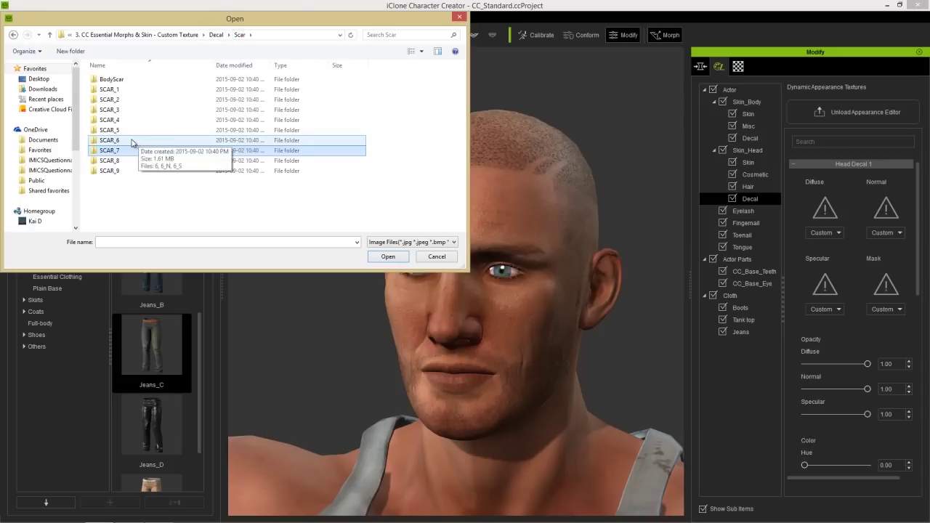
pyautogui.doubleClick(135, 141)
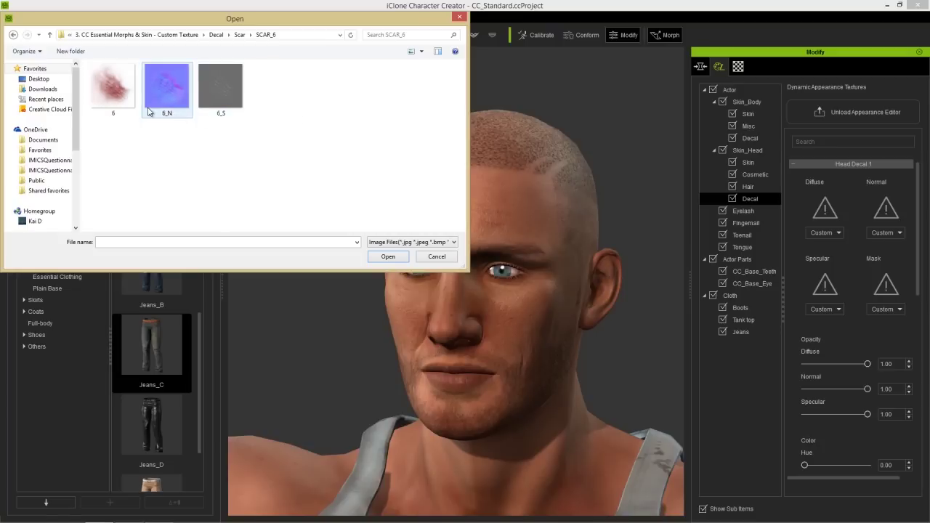
pyautogui.doubleClick(111, 86)
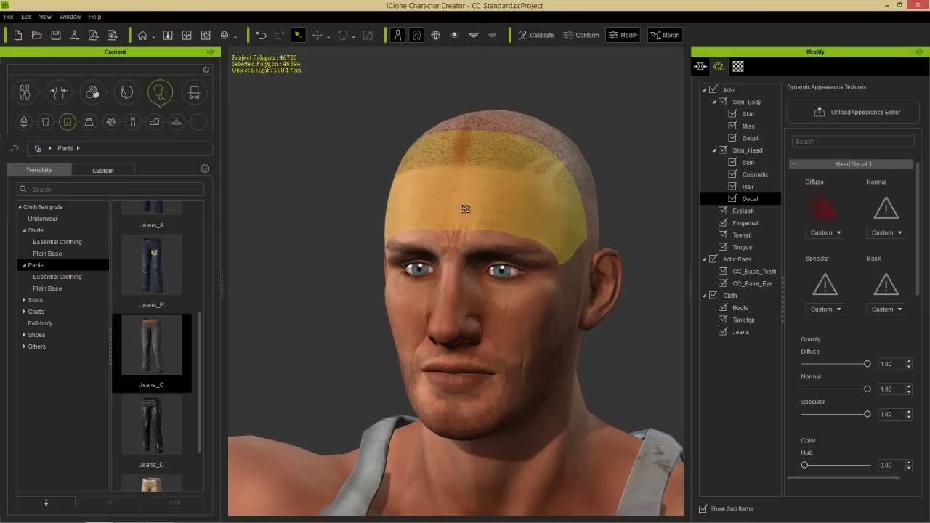
# Load 6_N as Head Decal 1's normal texture and 6_S as its specular texture
pyautogui.scroll(4, 469, 196)
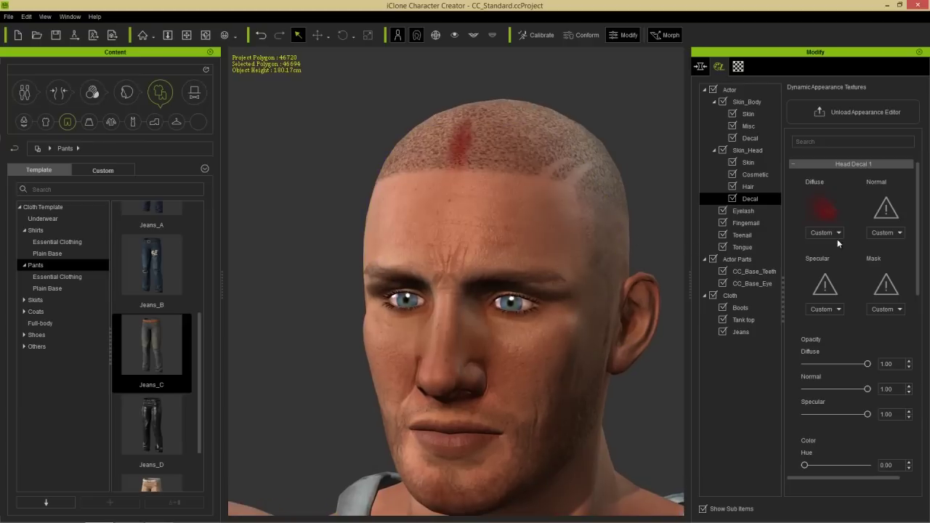
pyautogui.click(887, 209)
pyautogui.doubleClick(167, 87)
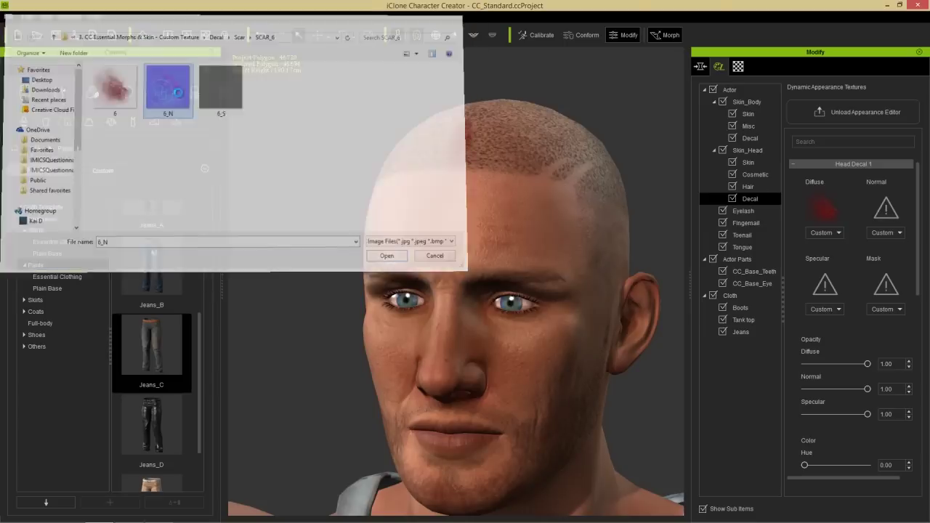
pyautogui.click(825, 285)
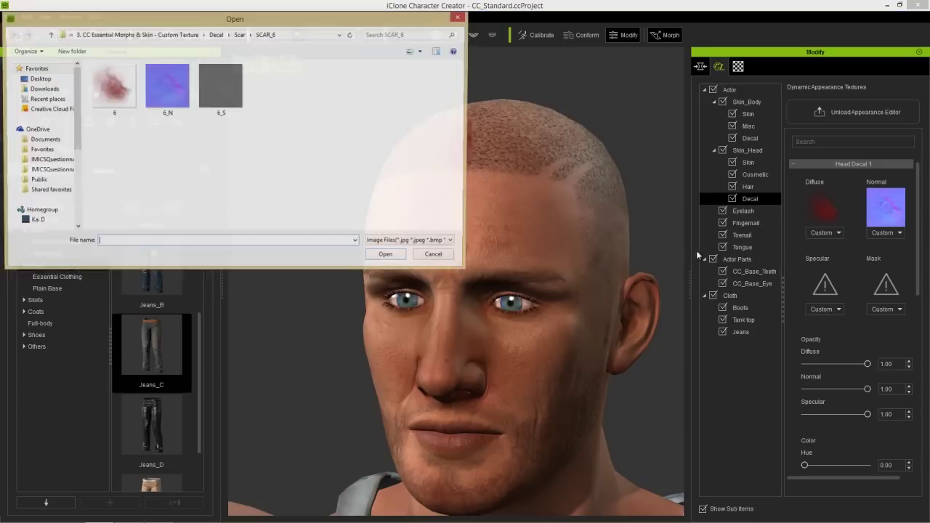
pyautogui.doubleClick(223, 85)
# Shift the scar decal sideways across the head by setting its X offset to -0.06
pyautogui.moveTo(566, 282); pyautogui.dragTo(534, 243, button='middle')
pyautogui.moveTo(543, 245); pyautogui.dragTo(532, 236, button='right')
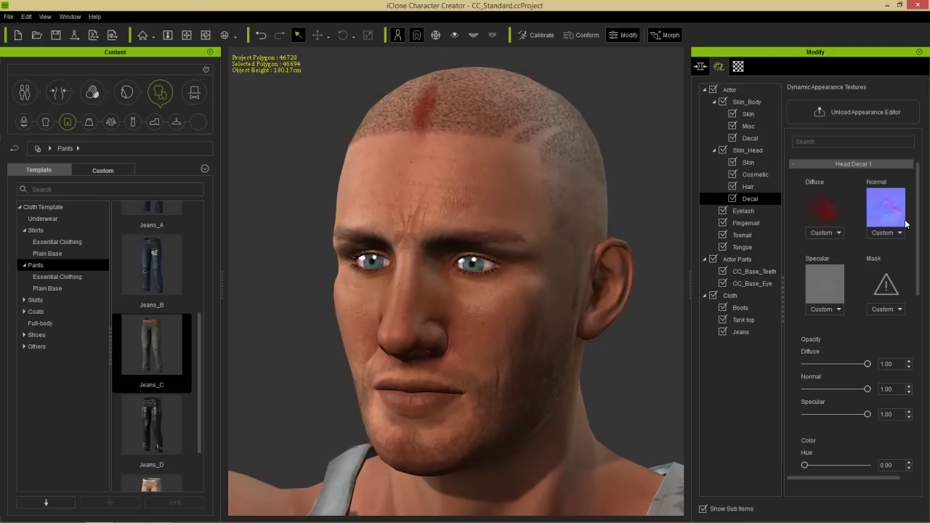
pyautogui.moveTo(919, 208); pyautogui.dragTo(917, 365)
pyautogui.scroll(-3, 858, 327)
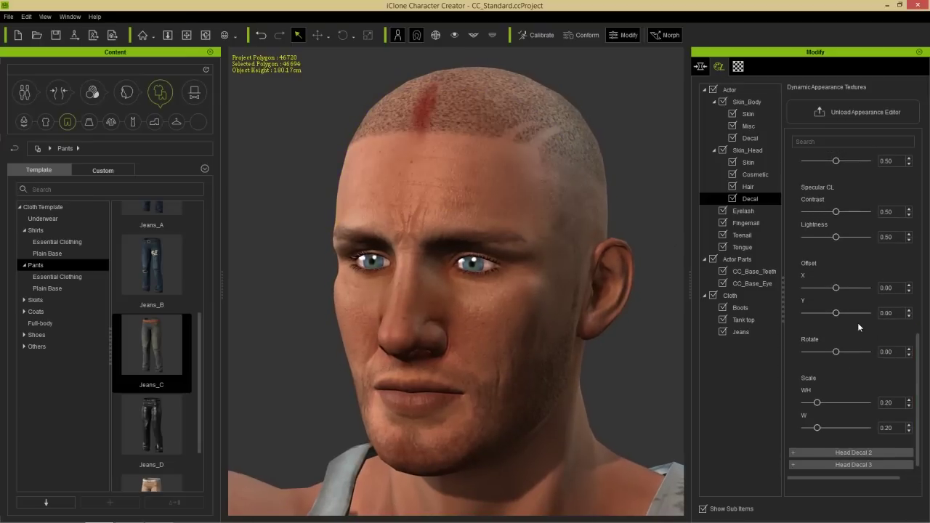
pyautogui.moveTo(835, 292); pyautogui.dragTo(834, 296)
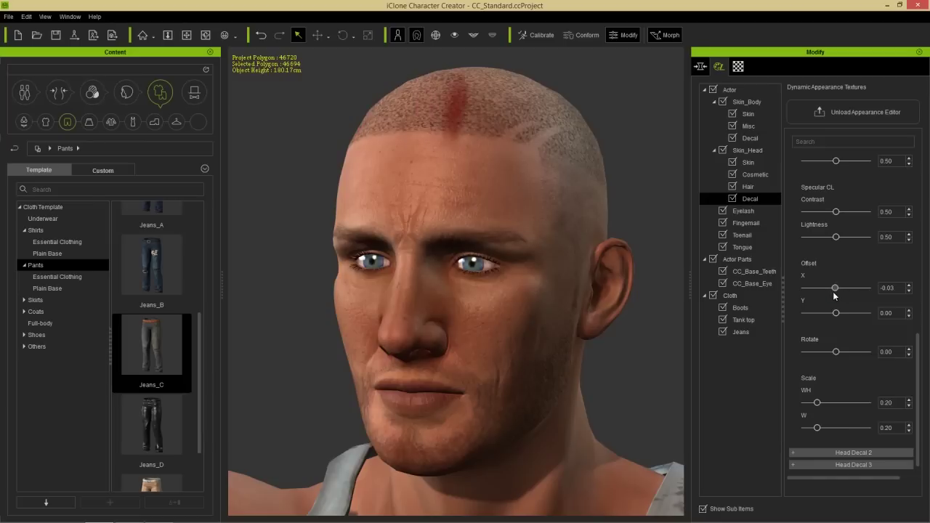
pyautogui.click(908, 292)
pyautogui.click(908, 291)
pyautogui.click(909, 292)
pyautogui.click(908, 284)
pyautogui.click(908, 284)
pyautogui.click(908, 291)
pyautogui.click(908, 291)
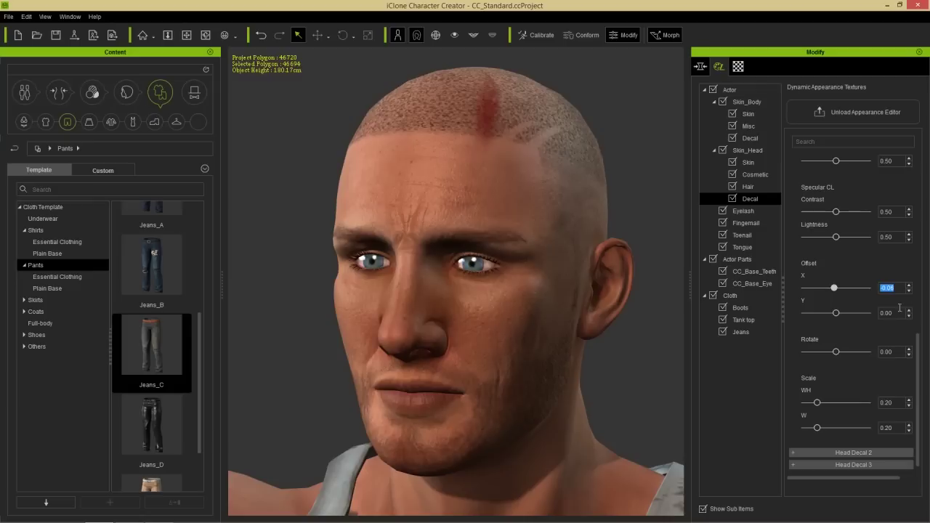
# Move the scar decal down onto the cheek by setting its offset to Y -0.21 and X -0.11
pyautogui.click(908, 316)
pyautogui.click(908, 316)
pyautogui.click(908, 317)
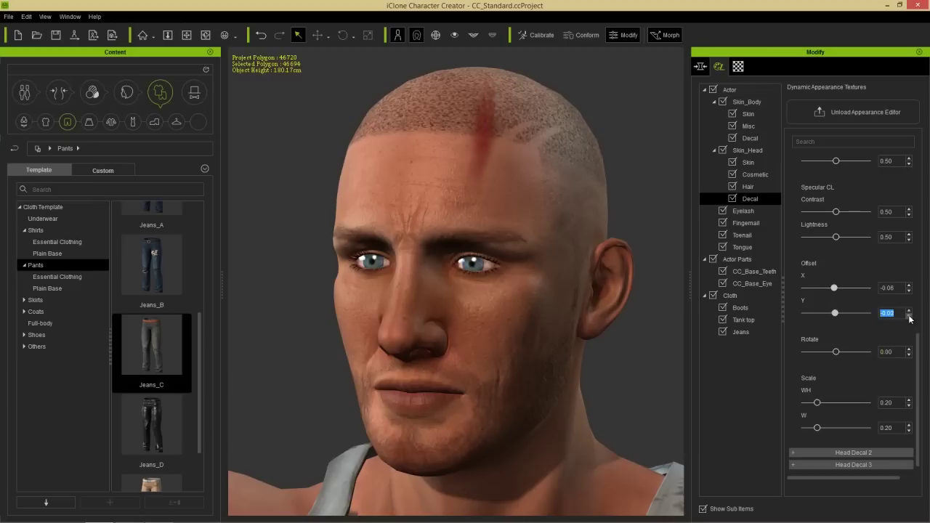
pyautogui.click(909, 316)
pyautogui.click(908, 316)
pyautogui.click(908, 316)
pyautogui.click(909, 317)
pyautogui.click(908, 316)
pyautogui.click(908, 316)
pyautogui.click(908, 316)
pyautogui.click(909, 316)
pyautogui.click(908, 316)
pyautogui.click(908, 316)
pyautogui.click(908, 285)
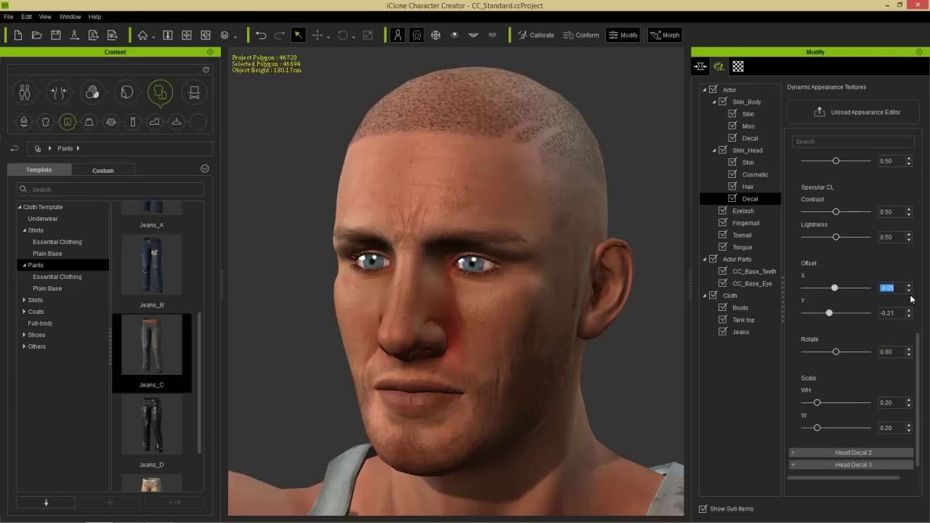
pyautogui.moveTo(840, 290); pyautogui.dragTo(836, 292)
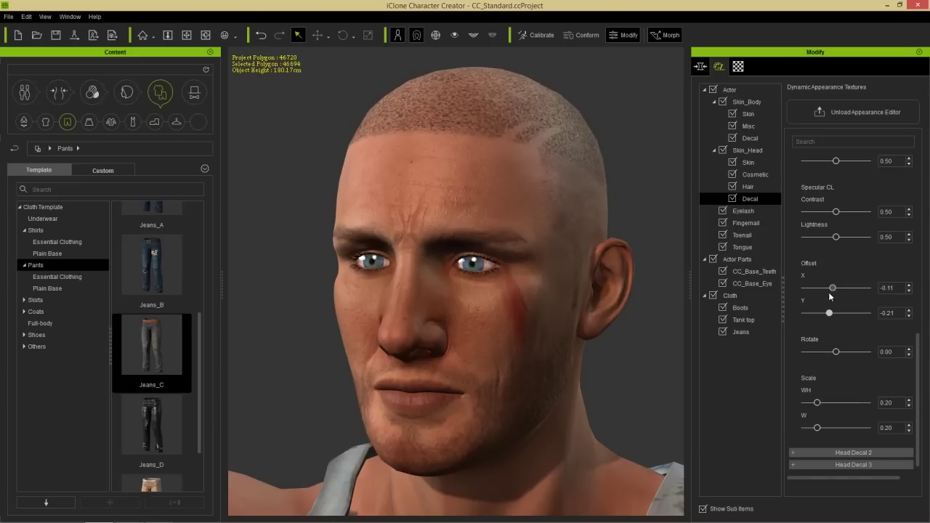
# Resize the scar decal on the cheek with scale W 1.00 and WH 0.15
pyautogui.moveTo(580, 365); pyautogui.dragTo(513, 373, button='right')
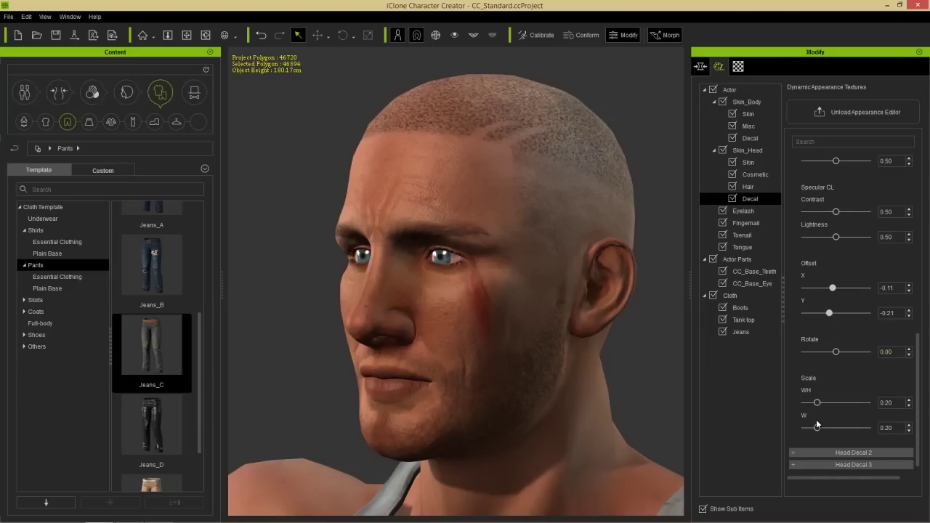
pyautogui.moveTo(819, 429); pyautogui.dragTo(880, 428)
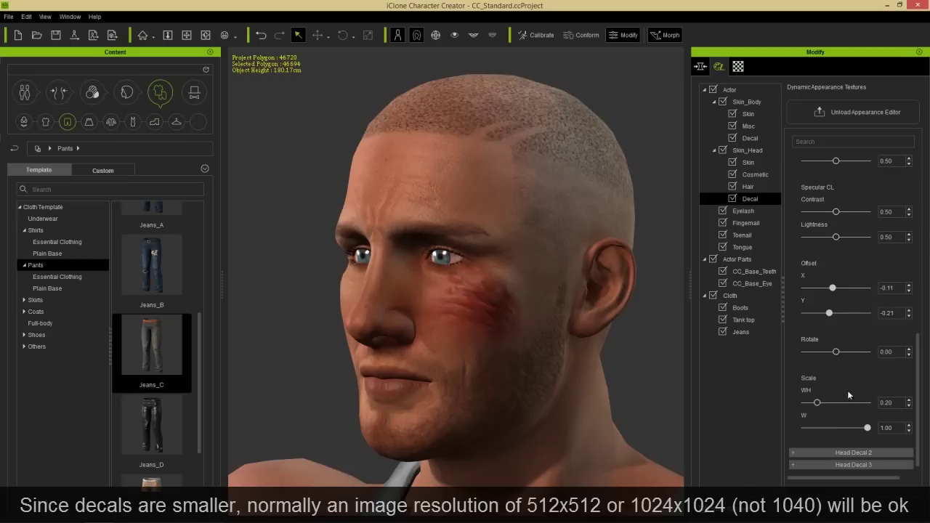
pyautogui.moveTo(823, 404); pyautogui.dragTo(816, 407)
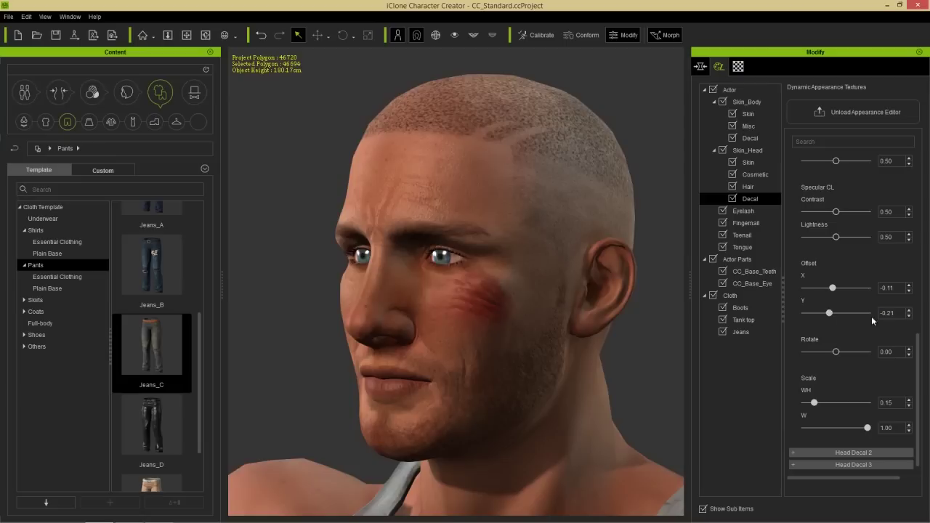
# Fine-tune the scar's position on the cheek with offset X -0.13 and Y -0.23
pyautogui.click(908, 291)
pyautogui.click(909, 292)
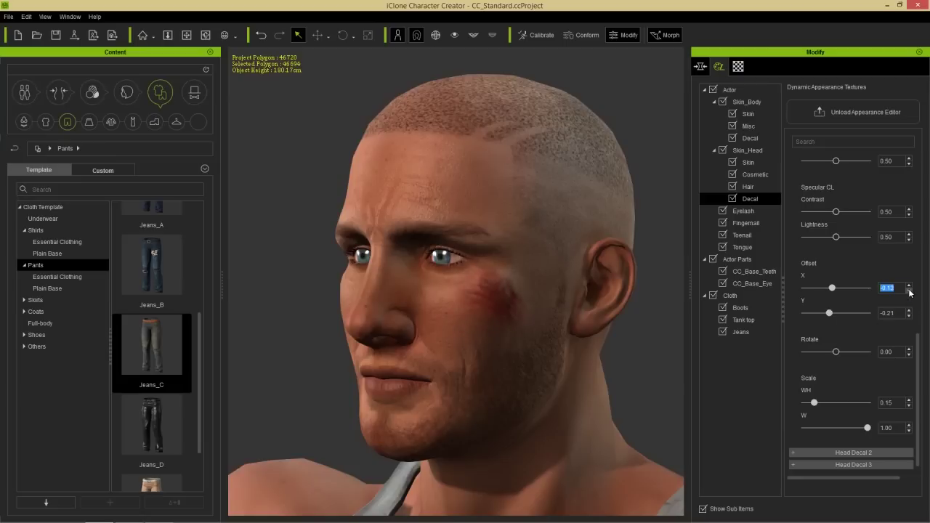
pyautogui.click(909, 316)
pyautogui.click(910, 316)
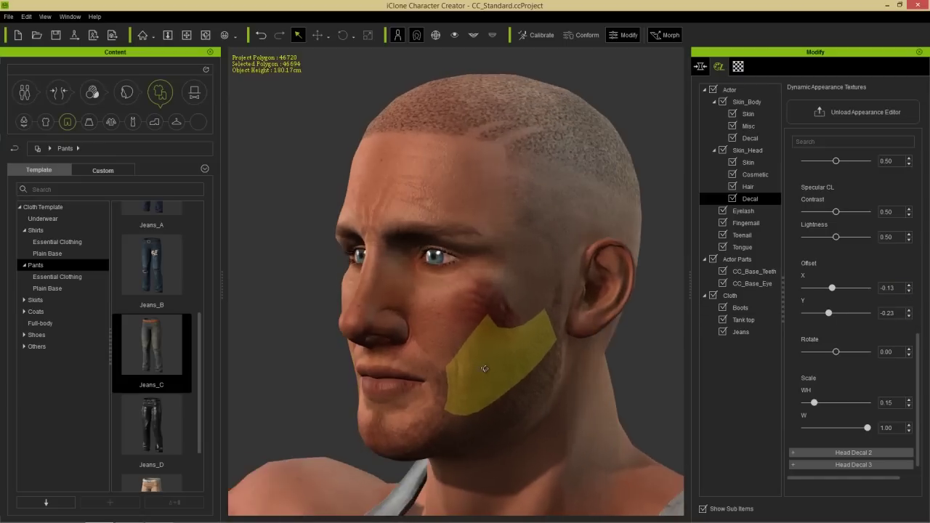
pyautogui.moveTo(569, 368)
pyautogui.mouseDown(button='right')
pyautogui.moveTo(618, 367)
pyautogui.moveTo(564, 375)
pyautogui.mouseUp(button='right')
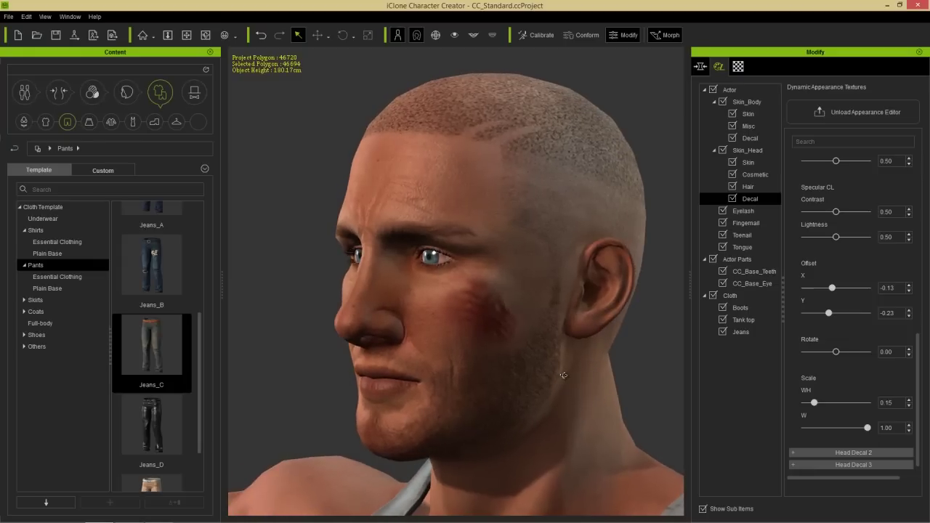
# Increase the scar decal's Normal Strength to 1.00
pyautogui.scroll(3, 923, 322)
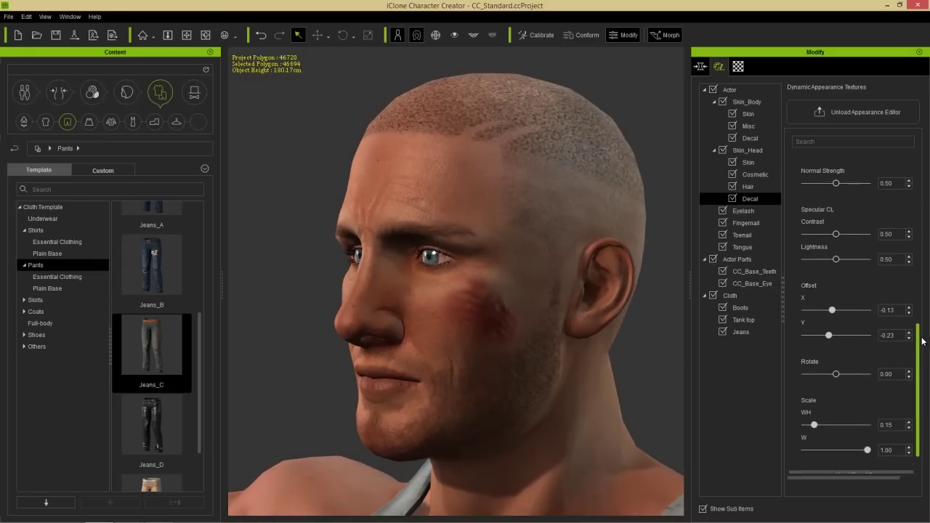
pyautogui.scroll(3, 922, 320)
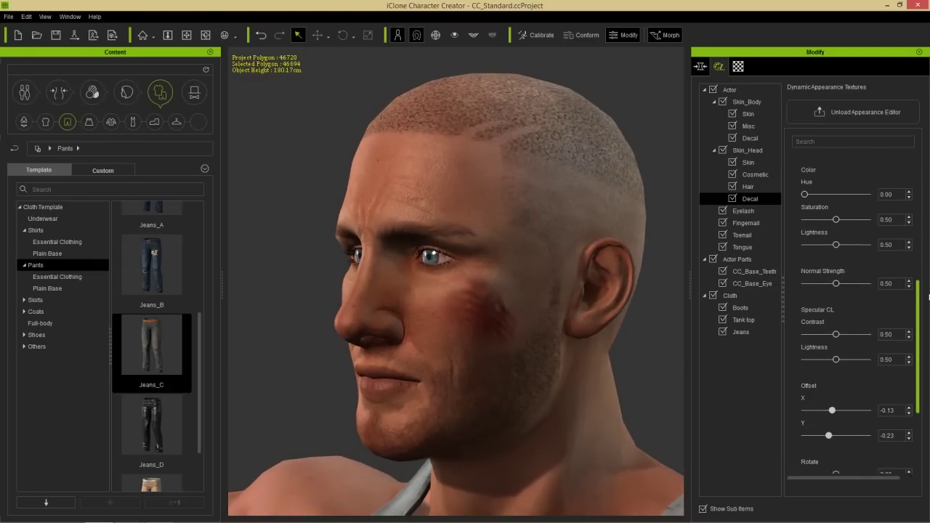
pyautogui.moveTo(836, 317); pyautogui.dragTo(874, 315)
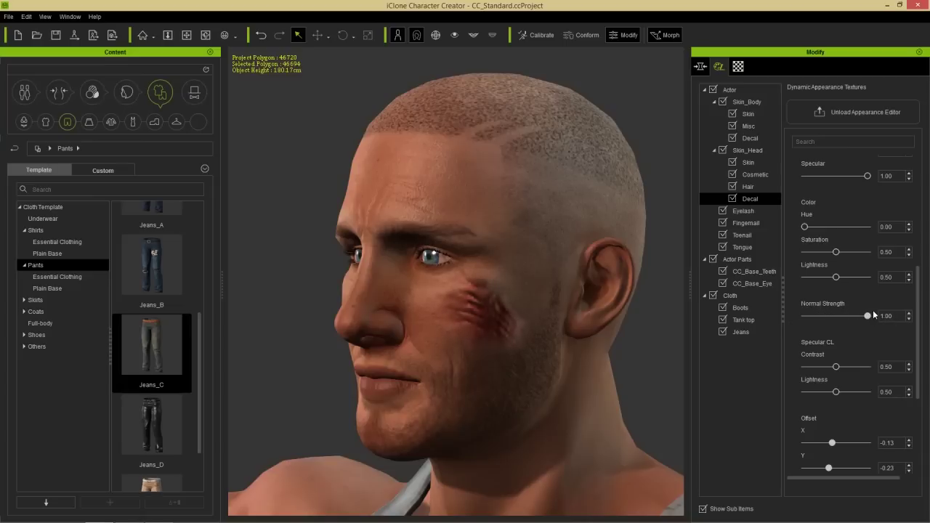
# Try lowering the cheek scar's diffuse opacity, including to 0.37, and return it to 1.00
pyautogui.moveTo(514, 383); pyautogui.dragTo(727, 381, button='right')
pyautogui.scroll(3, 569, 392)
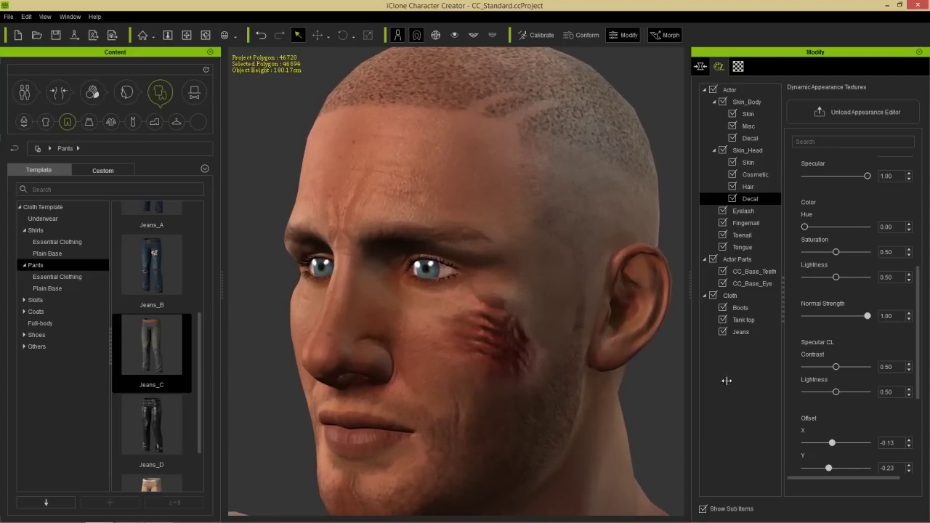
pyautogui.moveTo(917, 356); pyautogui.dragTo(921, 273)
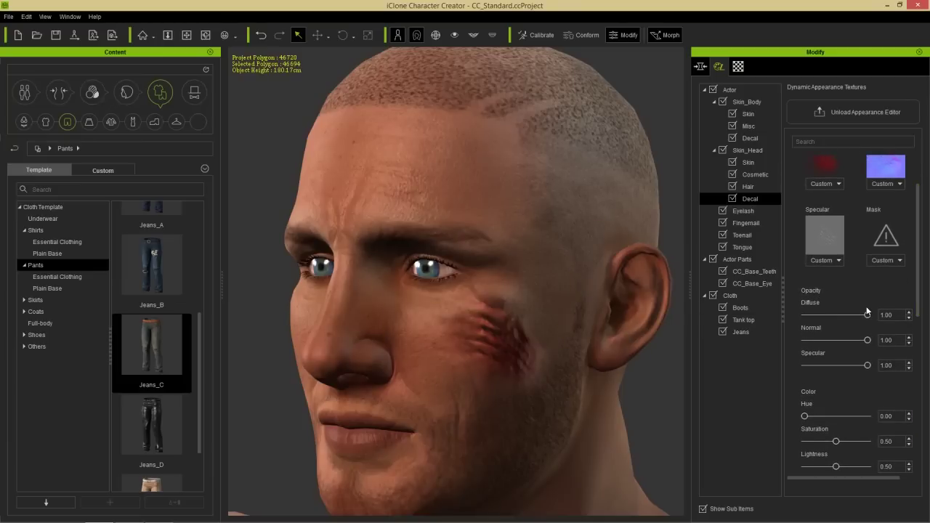
pyautogui.moveTo(840, 322)
pyautogui.mouseDown()
pyautogui.moveTo(816, 322)
pyautogui.moveTo(828, 317)
pyautogui.mouseUp()
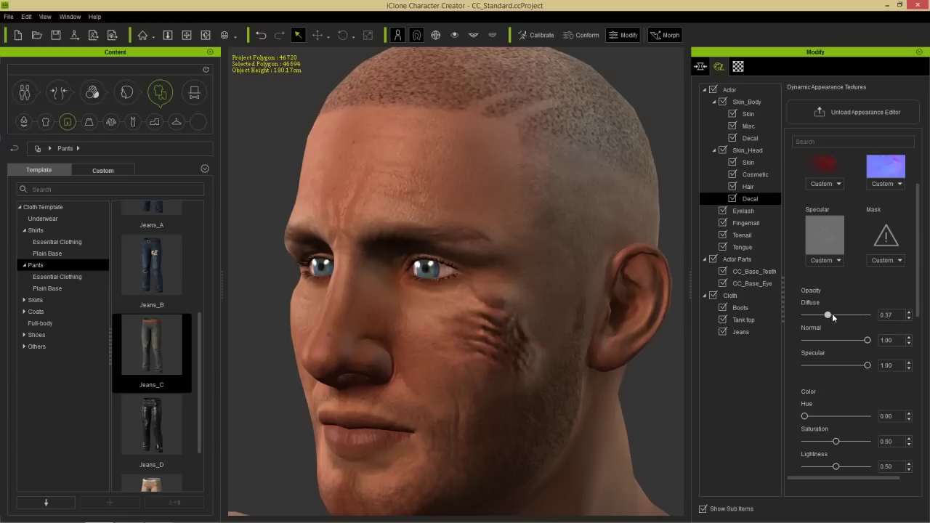
pyautogui.moveTo(810, 320); pyautogui.dragTo(790, 321)
pyautogui.moveTo(824, 324); pyautogui.dragTo(866, 326)
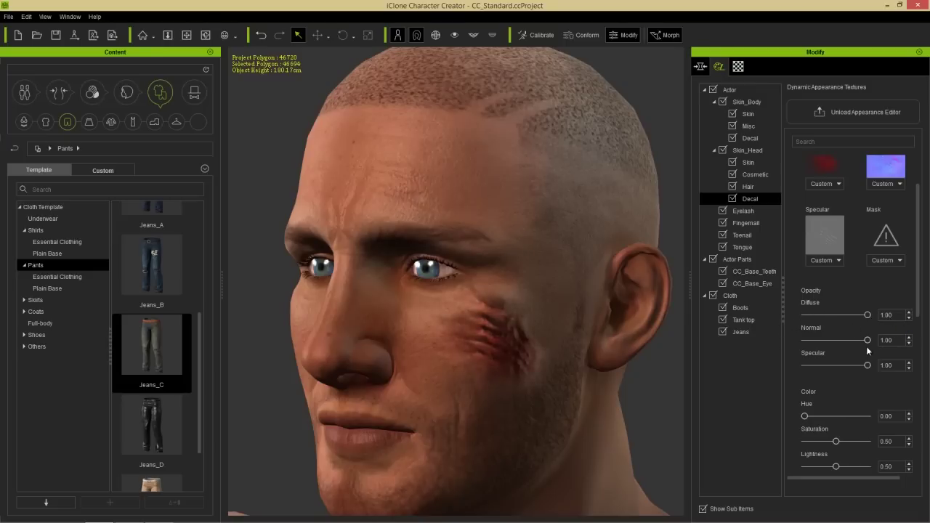
pyautogui.moveTo(868, 340)
pyautogui.mouseDown()
pyautogui.moveTo(847, 340)
pyautogui.moveTo(873, 343)
pyautogui.mouseUp()
# Try Specular CL contrast 0.36 and lightness 0.44 on the cheek scar, and restore both to 0.50
pyautogui.moveTo(919, 309); pyautogui.dragTo(922, 413)
pyautogui.moveTo(836, 307)
pyautogui.mouseDown()
pyautogui.moveTo(824, 307)
pyautogui.moveTo(846, 333)
pyautogui.moveTo(864, 331)
pyautogui.moveTo(830, 336)
pyautogui.moveTo(856, 332)
pyautogui.moveTo(832, 335)
pyautogui.moveTo(836, 314)
pyautogui.mouseUp()
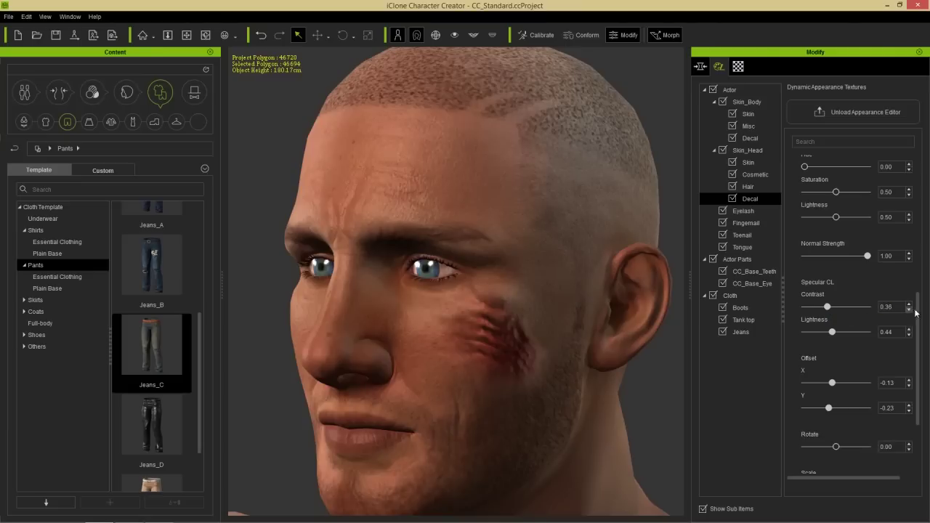
pyautogui.moveTo(918, 313); pyautogui.dragTo(917, 310)
pyautogui.doubleClick(822, 289)
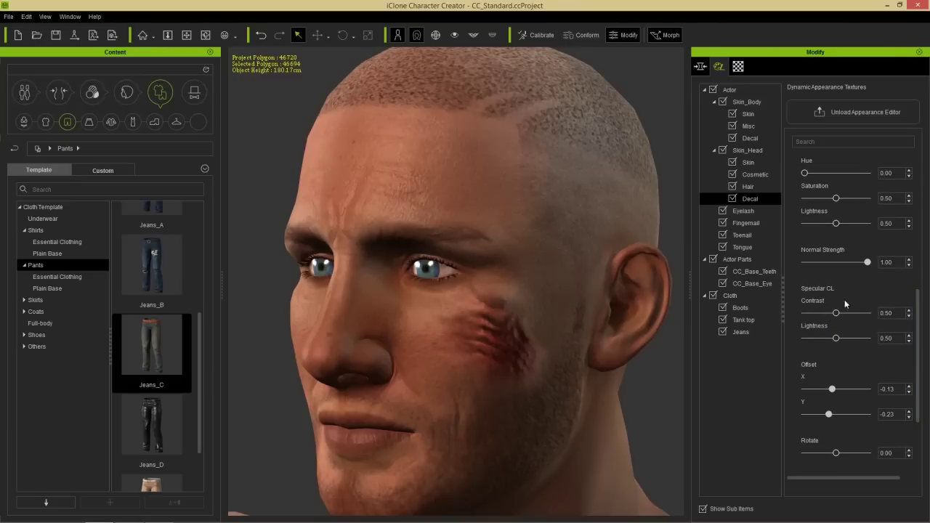
# Load Bandage_D from the Bandage decal folder as the diffuse texture of Head Decal 2
pyautogui.moveTo(917, 312); pyautogui.dragTo(917, 183)
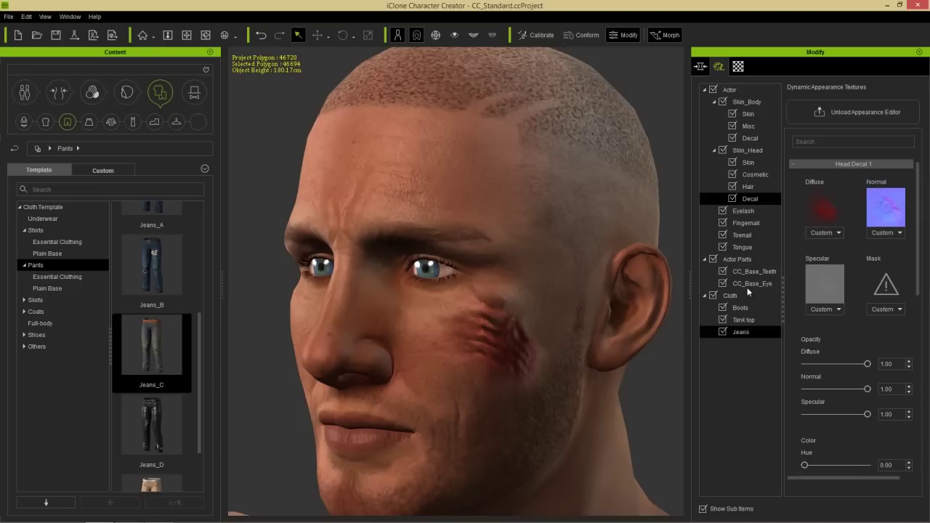
pyautogui.click(811, 165)
pyautogui.click(829, 175)
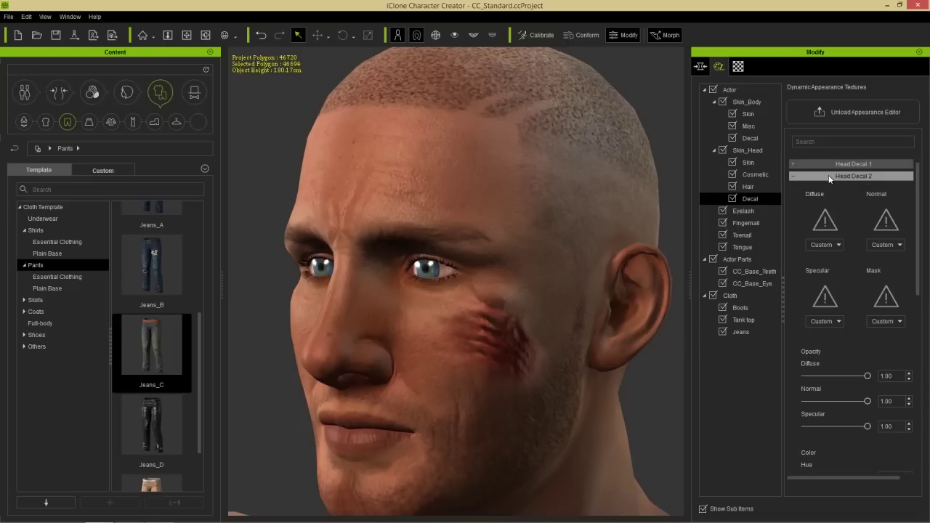
pyautogui.click(830, 224)
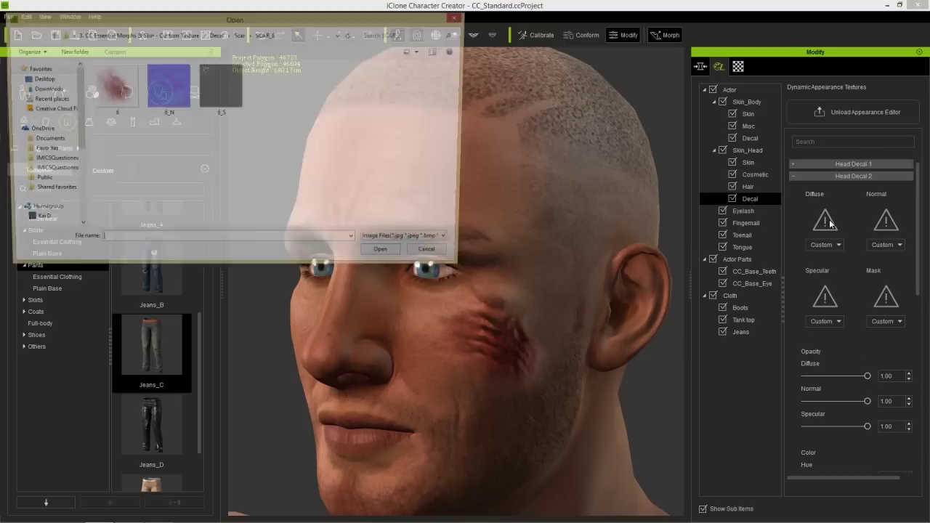
pyautogui.click(218, 37)
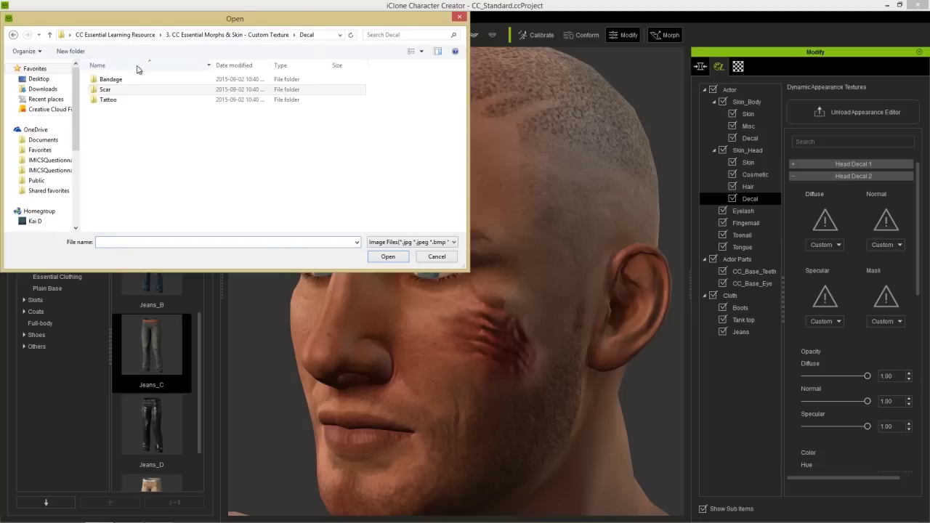
pyautogui.doubleClick(112, 80)
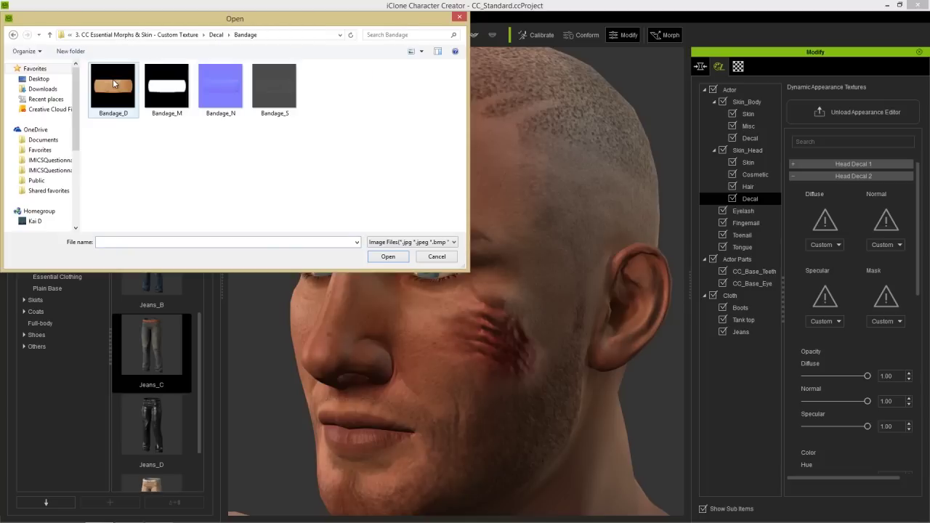
pyautogui.doubleClick(120, 82)
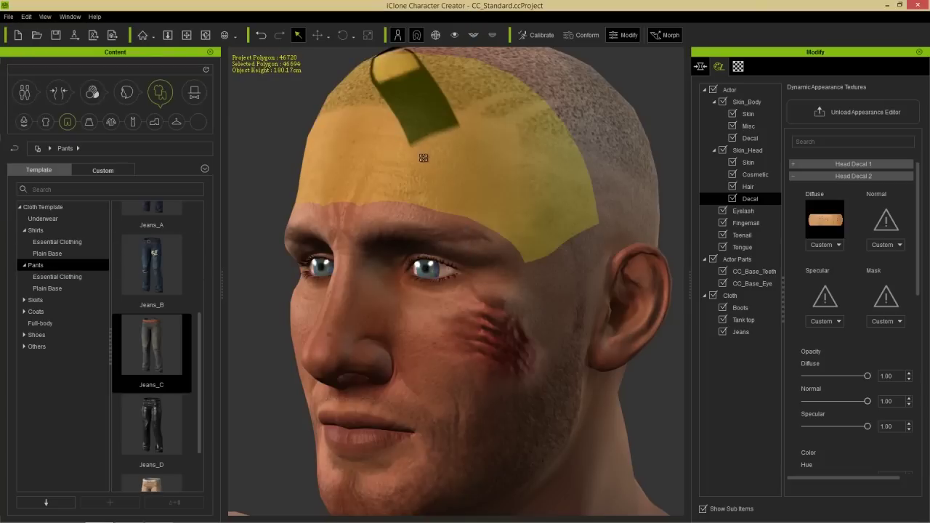
# Load Bandage_N, Bandage_S and Bandage_M as the normal, specular and mask textures of Head Decal 2
pyautogui.moveTo(419, 172); pyautogui.dragTo(405, 218, button='middle')
pyautogui.moveTo(405, 218); pyautogui.dragTo(468, 262, button='right')
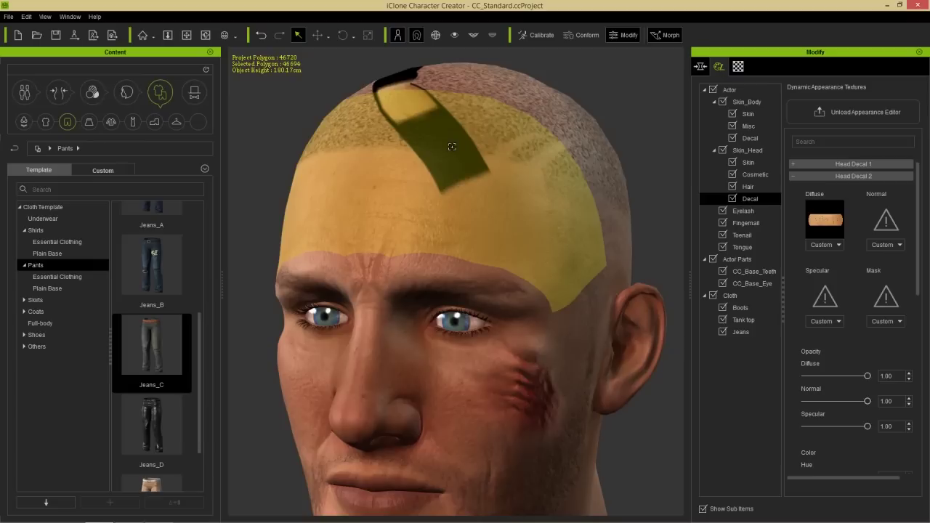
pyautogui.click(888, 225)
pyautogui.click(227, 92)
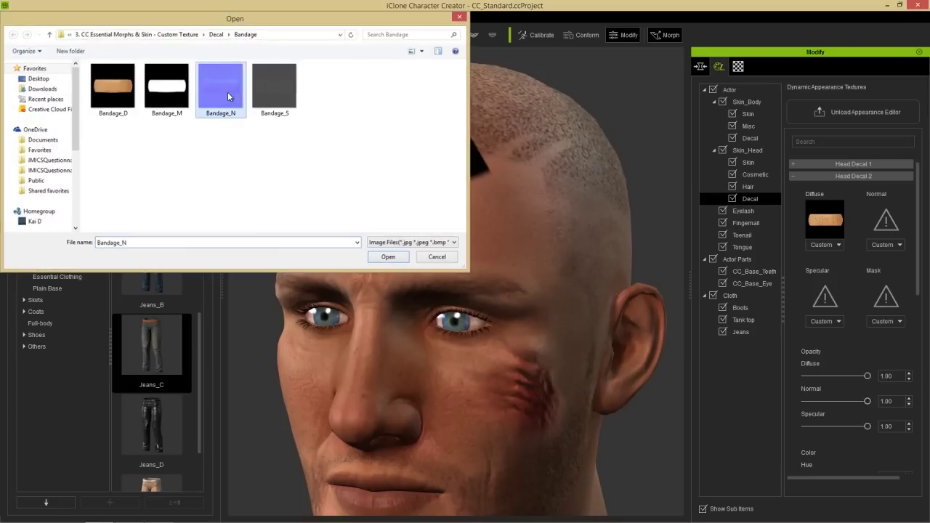
pyautogui.doubleClick(227, 92)
pyautogui.click(826, 295)
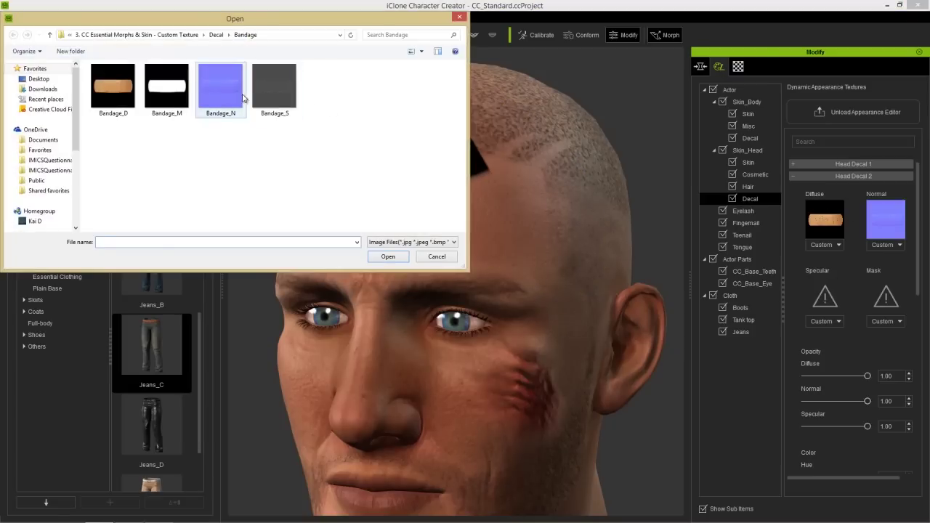
pyautogui.doubleClick(274, 91)
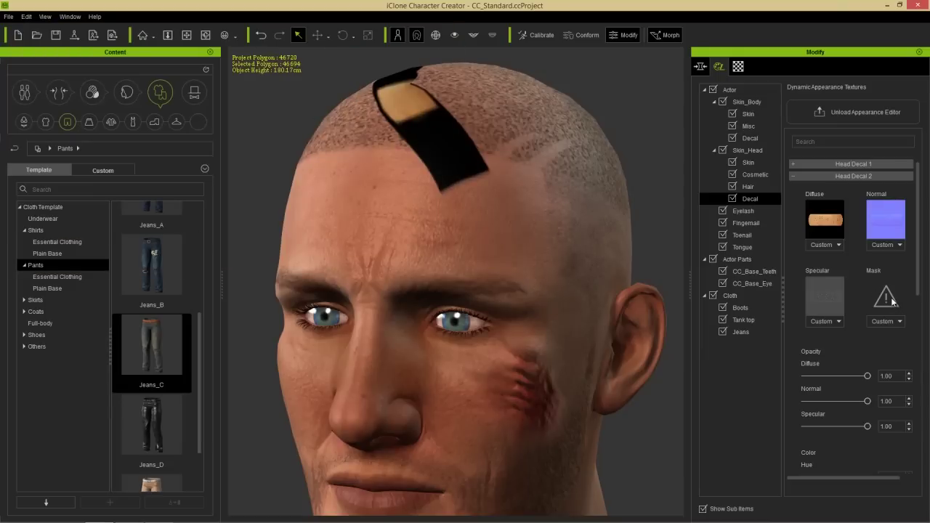
pyautogui.click(888, 298)
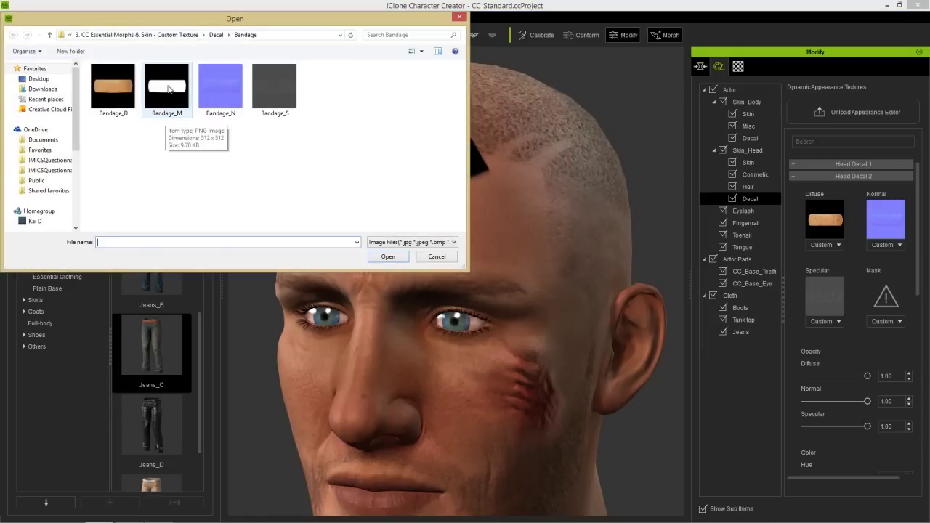
pyautogui.doubleClick(168, 89)
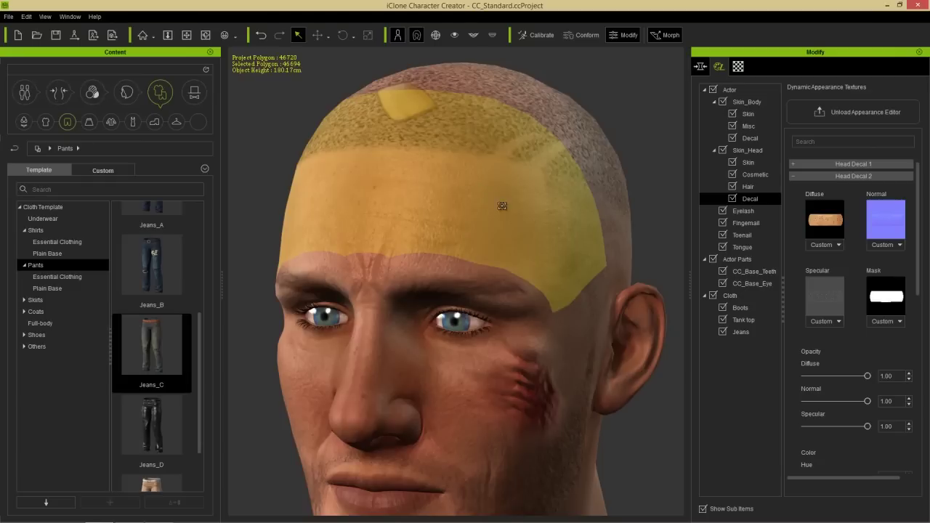
# Move the bandage decal down over the cheek scar by setting its offset to X -0.14 and Y -0.23
pyautogui.moveTo(539, 284); pyautogui.dragTo(579, 301, button='middle')
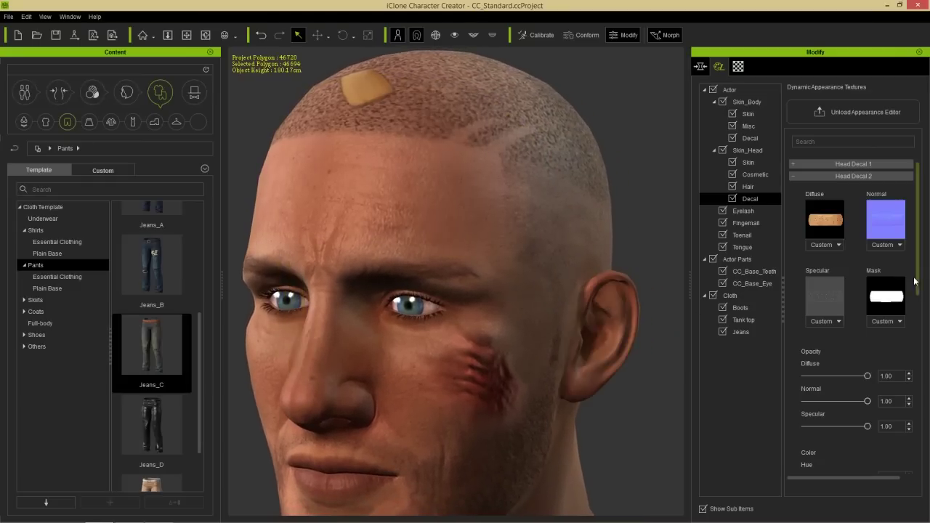
pyautogui.scroll(-5, 920, 361)
pyautogui.scroll(-5, 920, 361)
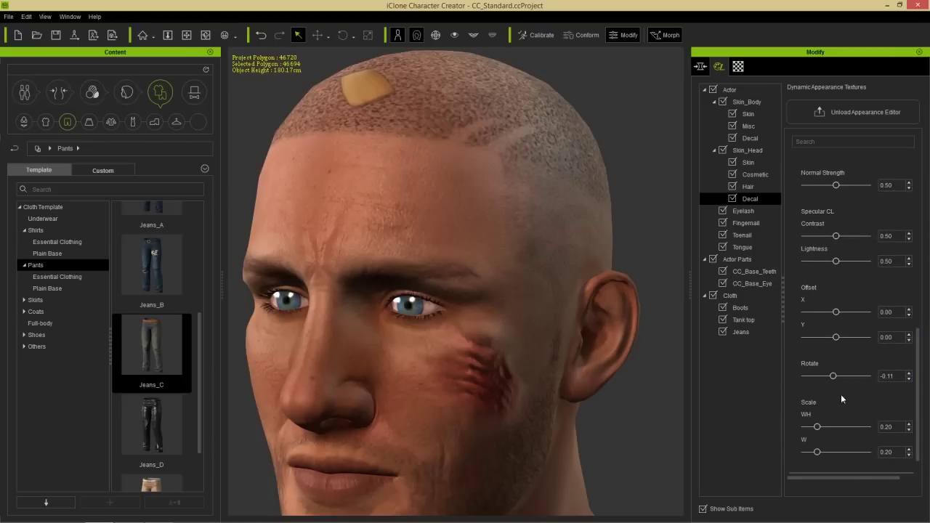
pyautogui.moveTo(836, 337); pyautogui.dragTo(829, 317)
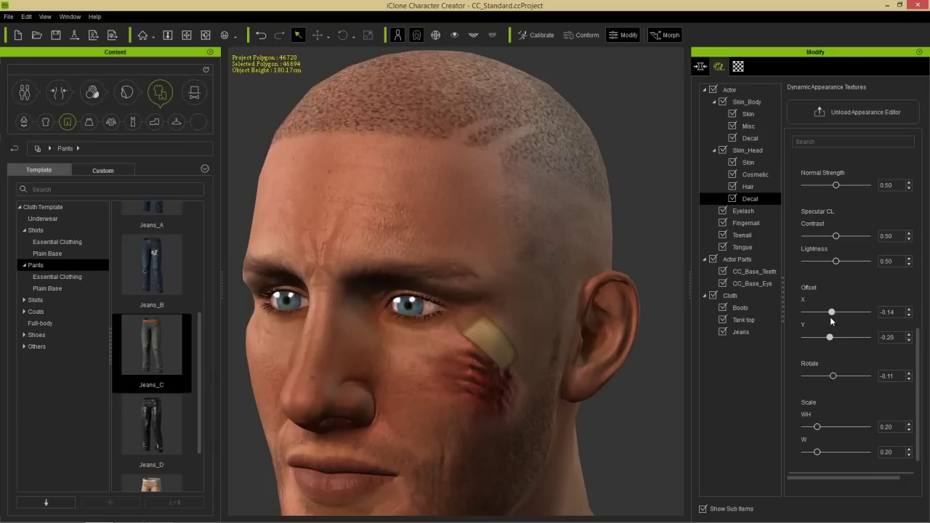
pyautogui.moveTo(567, 389); pyautogui.dragTo(573, 341, button='middle')
pyautogui.moveTo(573, 341); pyautogui.dragTo(563, 337, button='right')
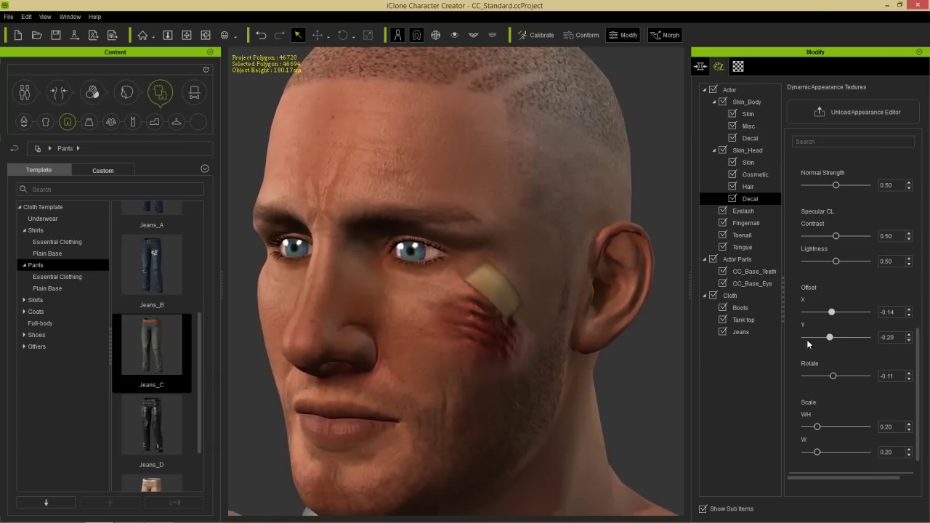
pyautogui.click(908, 339)
pyautogui.click(908, 340)
pyautogui.click(908, 340)
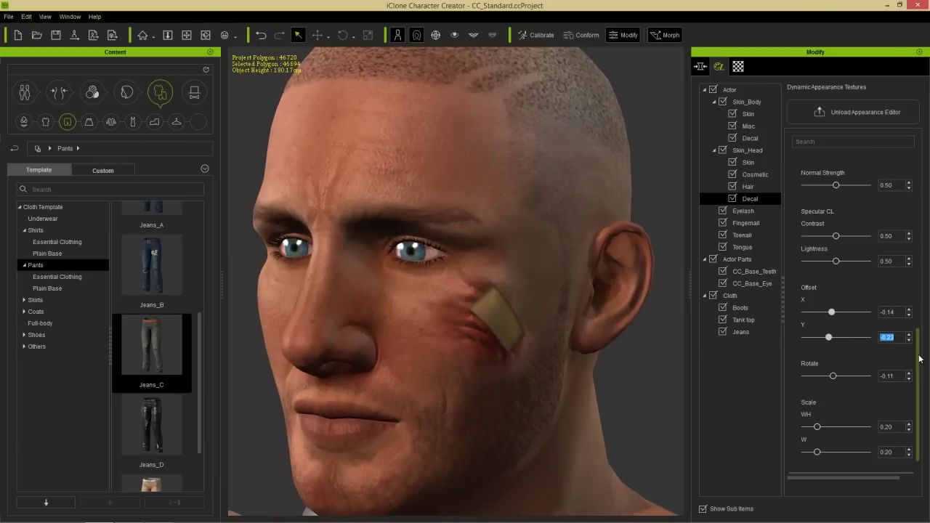
# Resize the bandage decal on the cheek with scale W 1.00 and WH 0.15
pyautogui.scroll(-1, 849, 430)
pyautogui.moveTo(817, 439); pyautogui.dragTo(870, 440)
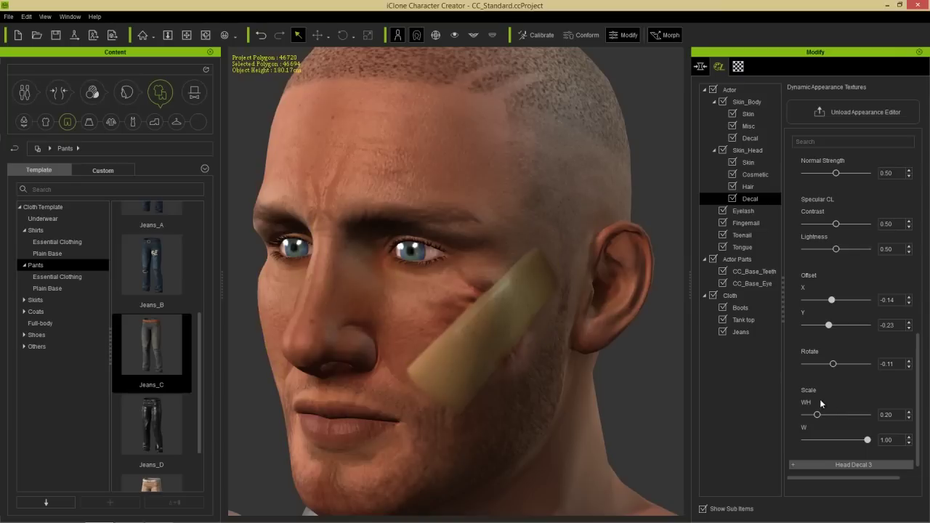
pyautogui.moveTo(817, 414); pyautogui.dragTo(816, 416)
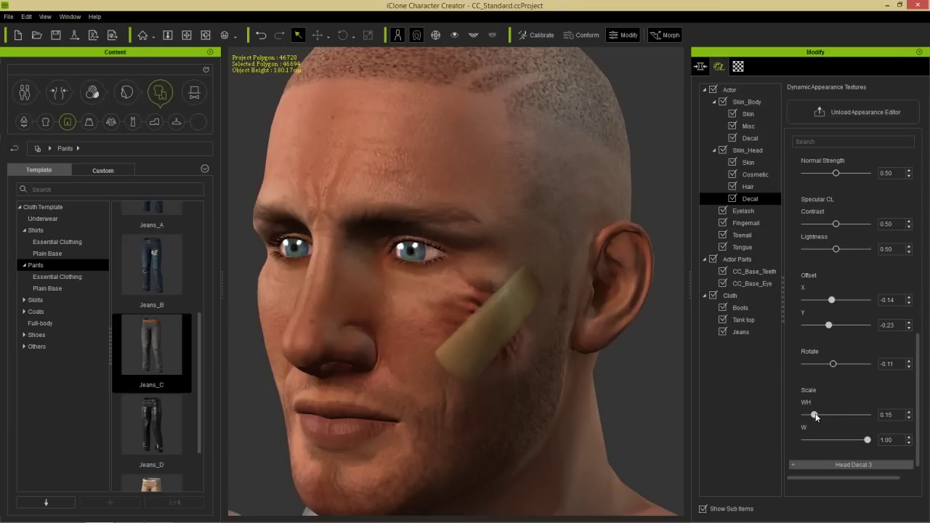
pyautogui.moveTo(627, 356); pyautogui.dragTo(662, 334, button='right')
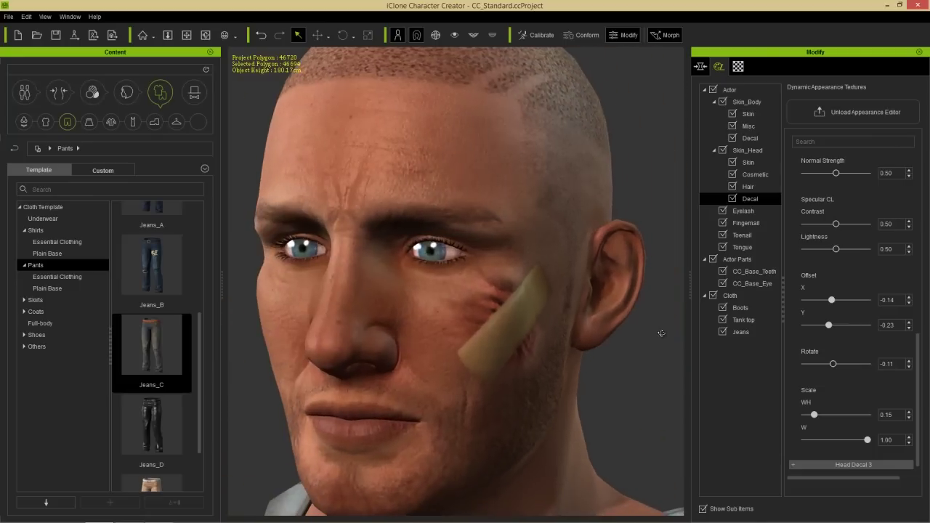
pyautogui.moveTo(626, 359); pyautogui.dragTo(536, 389, button='right')
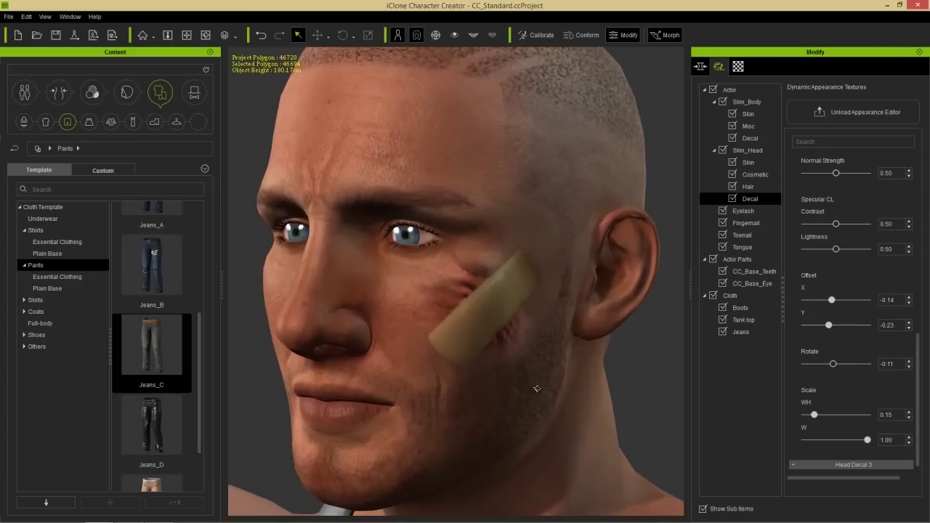
# Increase the bandage decal's Normal Strength to 1.00
pyautogui.scroll(5, 901, 357)
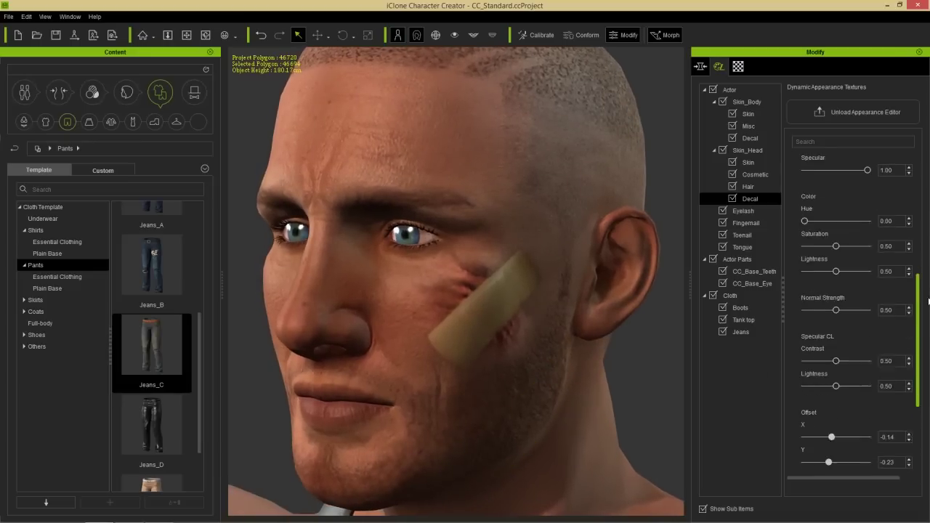
pyautogui.moveTo(840, 353); pyautogui.dragTo(870, 352)
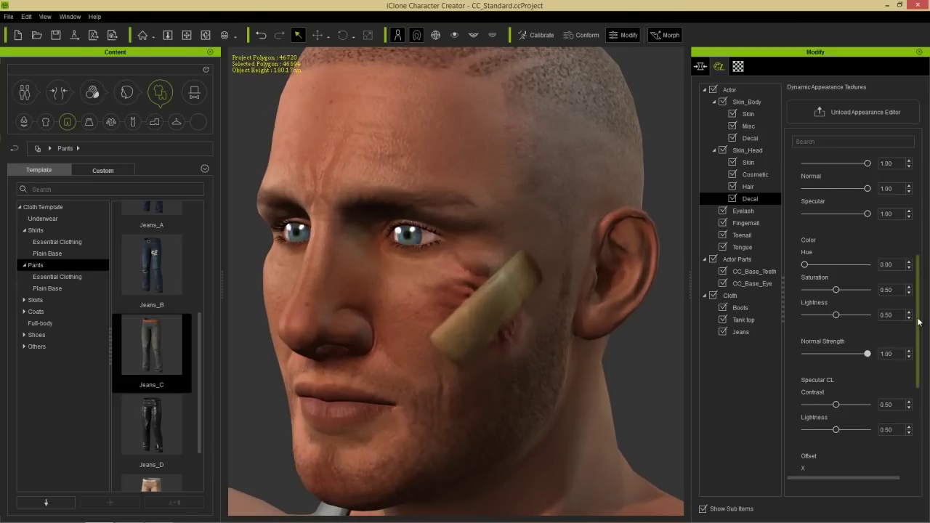
pyautogui.scroll(2, 920, 298)
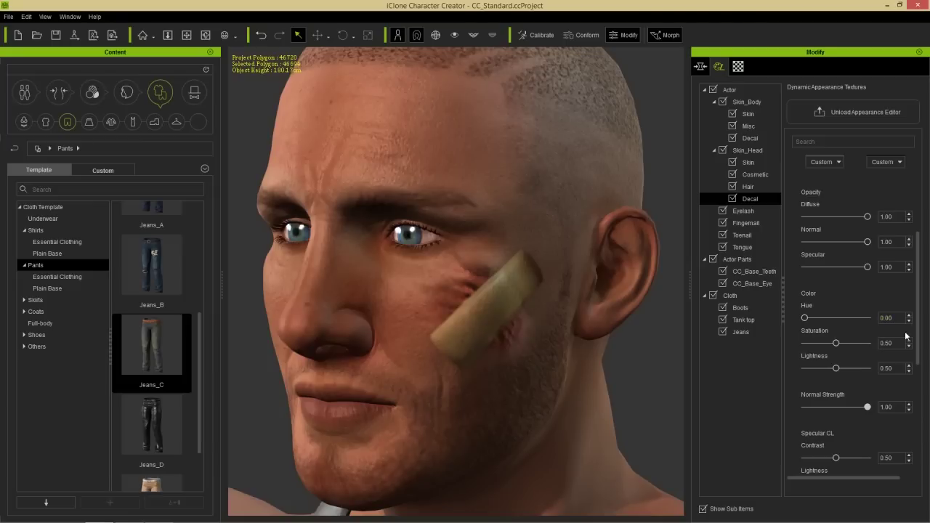
# Adjust the Specular CL contrast and lightness of the bandage decal
pyautogui.scroll(-3, 917, 323)
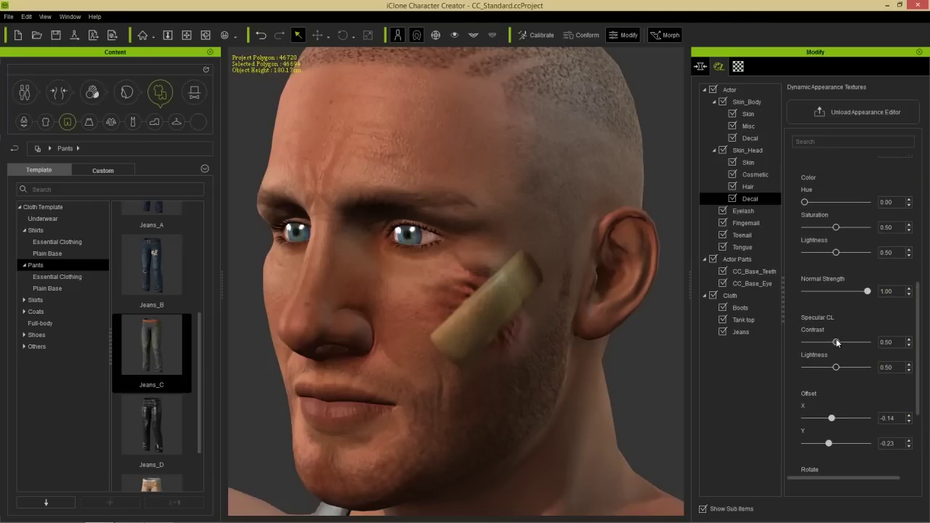
pyautogui.moveTo(837, 343); pyautogui.dragTo(833, 344)
pyautogui.moveTo(845, 366); pyautogui.dragTo(847, 342)
pyautogui.moveTo(813, 348); pyautogui.dragTo(835, 367)
# Load image 7 from the SCAR_7 folder as the diffuse texture of Head Decal 3
pyautogui.moveTo(546, 328); pyautogui.dragTo(603, 295, button='right')
pyautogui.scroll(10, 916, 299)
pyautogui.click(854, 164)
pyautogui.click(853, 176)
pyautogui.click(853, 191)
pyautogui.click(826, 234)
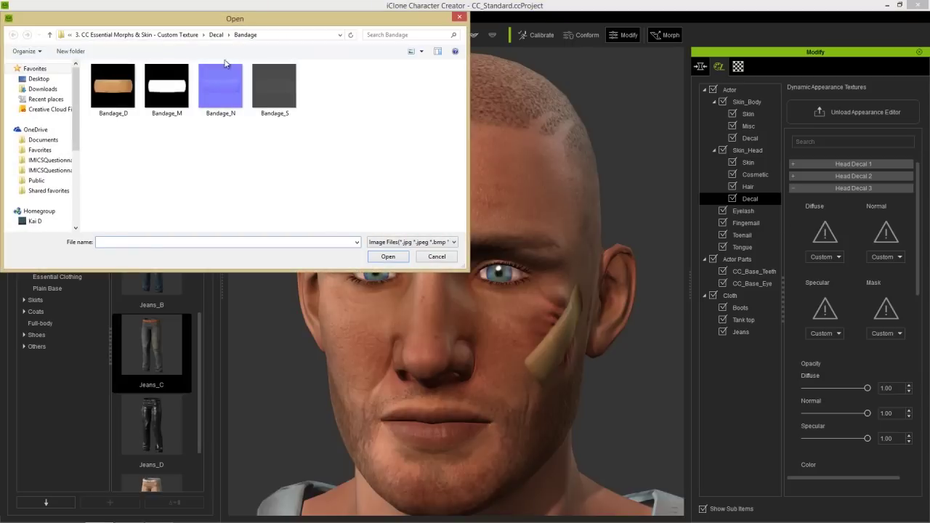
pyautogui.click(215, 34)
pyautogui.doubleClick(117, 89)
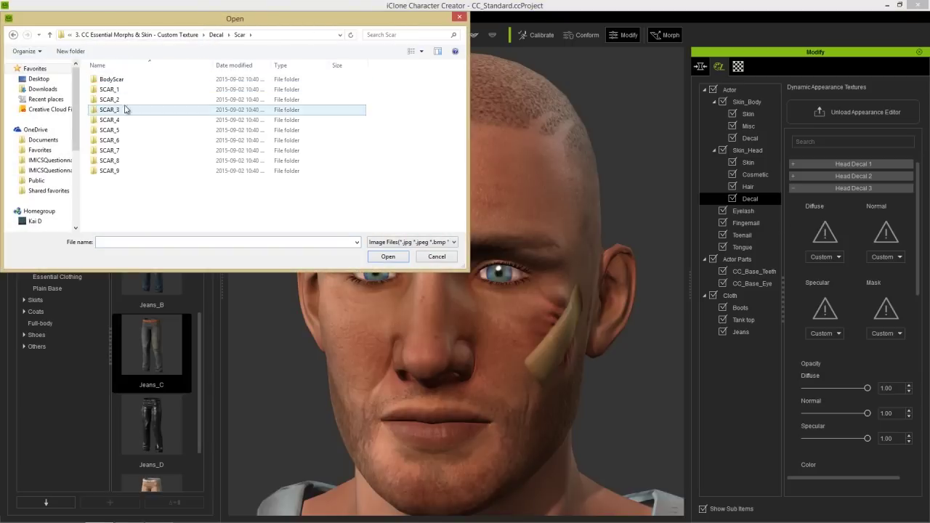
pyautogui.doubleClick(117, 151)
pyautogui.doubleClick(113, 89)
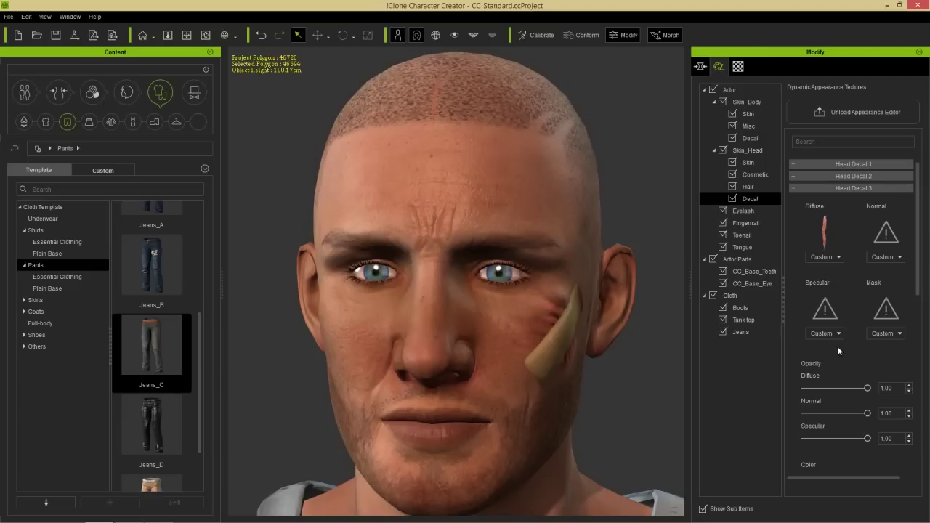
# Load image 7_N as the normal texture and image 7_S as the specular texture of Head Decal 3
pyautogui.click(888, 238)
pyautogui.click(183, 101)
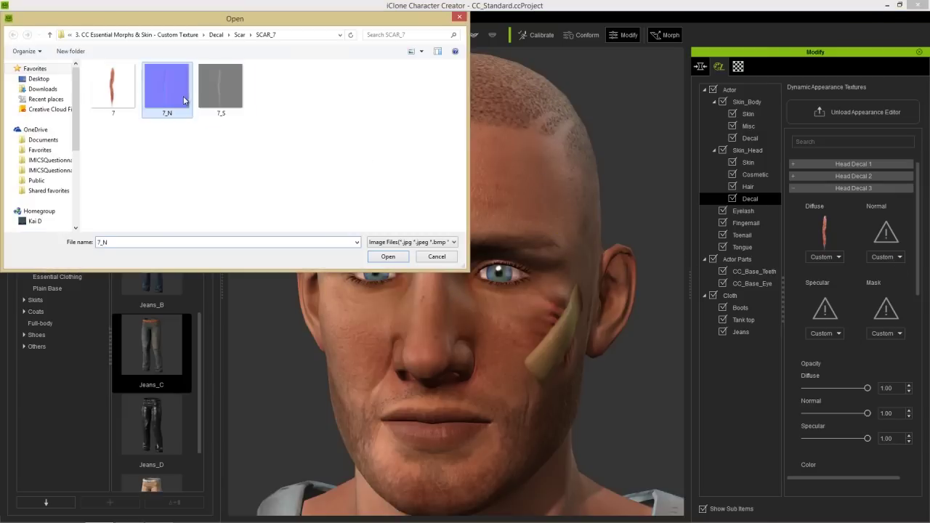
pyautogui.doubleClick(184, 100)
pyautogui.click(825, 311)
pyautogui.click(232, 94)
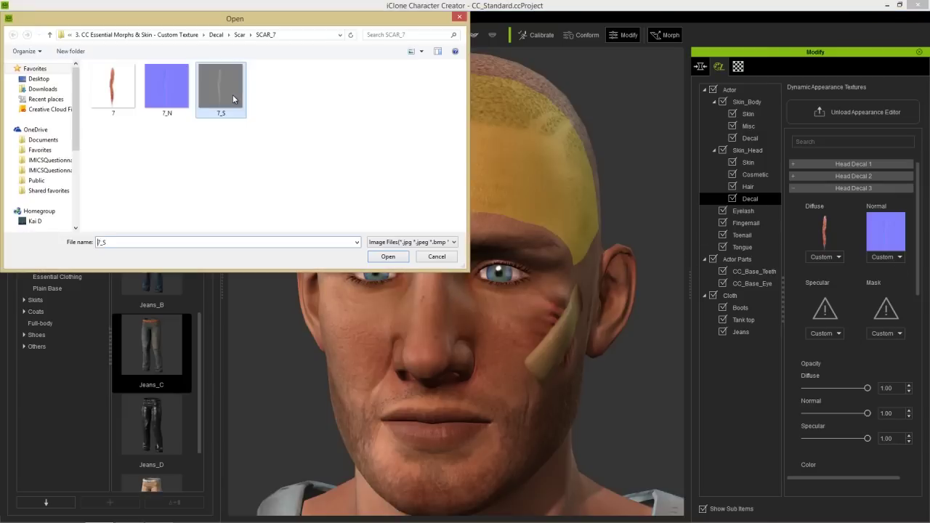
pyautogui.doubleClick(233, 94)
# Position the new scar decal over the character's right eye with Offset X 0.07 and Y -0.17
pyautogui.moveTo(917, 218); pyautogui.dragTo(918, 381)
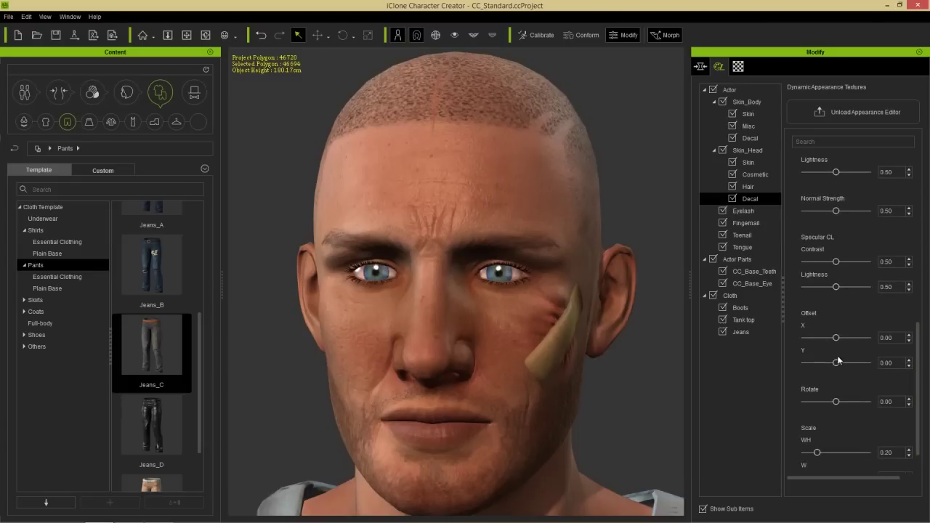
pyautogui.moveTo(840, 364); pyautogui.dragTo(841, 342)
pyautogui.moveTo(841, 342); pyautogui.dragTo(839, 338)
pyautogui.click(907, 340)
pyautogui.moveTo(457, 361); pyautogui.dragTo(478, 362, button='right')
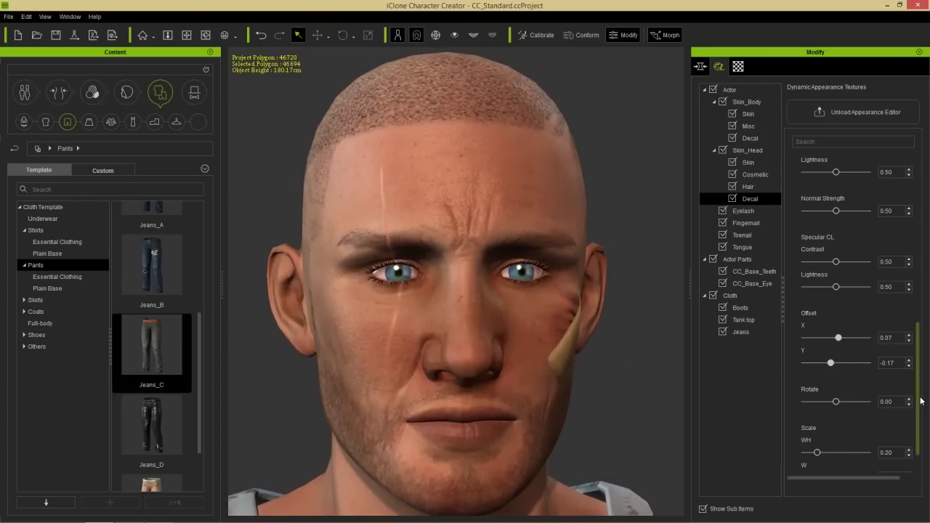
# Set the eye scar's Normal Strength to 1.00 and Scale WH to 0.15, and increase its Scale W
pyautogui.scroll(3, 920, 399)
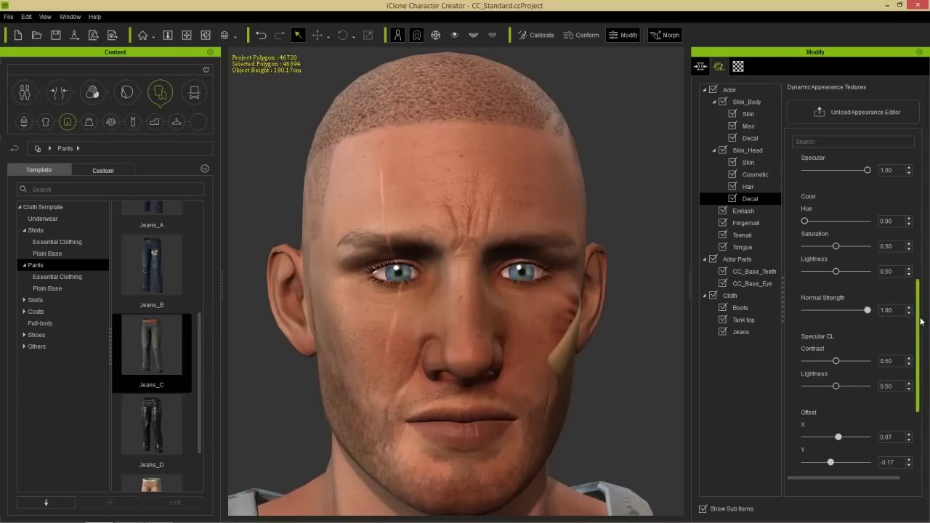
pyautogui.scroll(-3, 910, 423)
pyautogui.moveTo(817, 427); pyautogui.dragTo(814, 427)
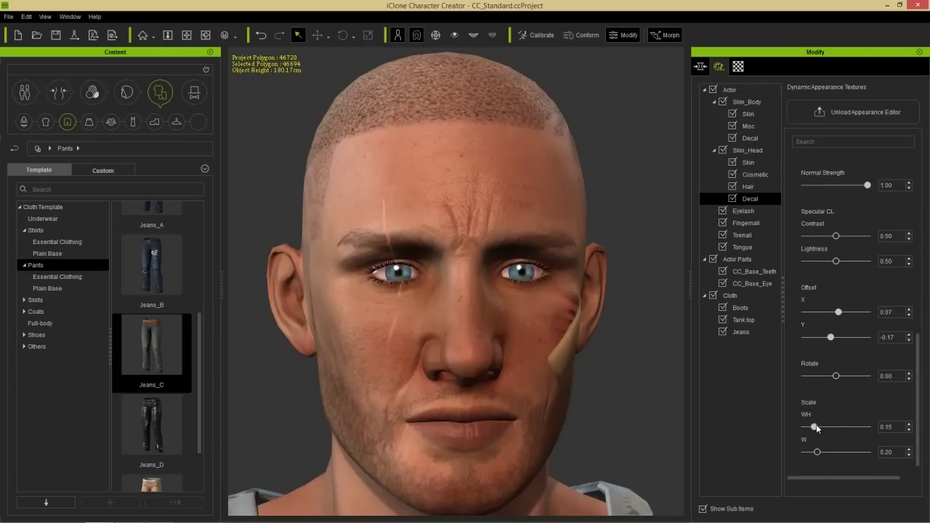
pyautogui.moveTo(817, 452); pyautogui.dragTo(836, 452)
# Lower the eye scar's color Lightness to 0.44 and its Diffuse opacity to 0.66
pyautogui.moveTo(918, 407); pyautogui.dragTo(915, 369)
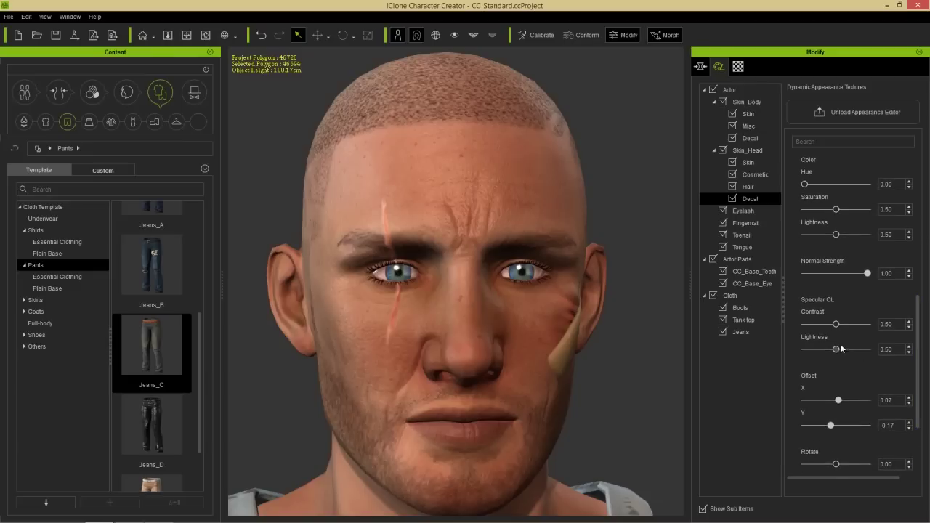
pyautogui.moveTo(837, 235); pyautogui.dragTo(832, 237)
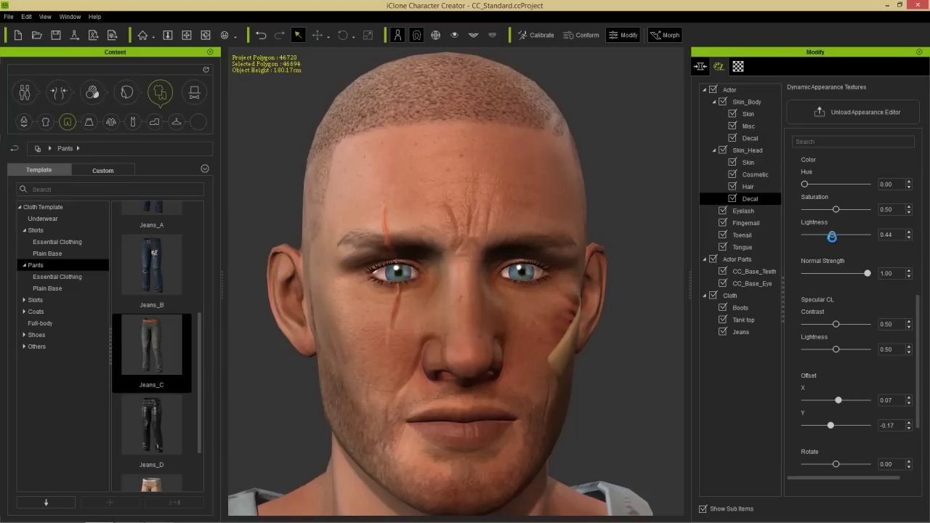
pyautogui.moveTo(919, 340); pyautogui.dragTo(920, 260)
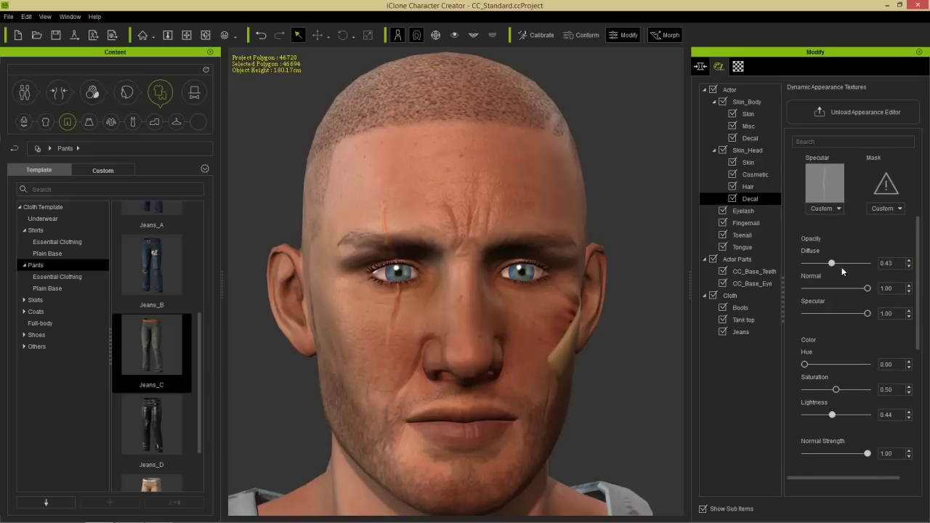
# Inspect the scar and bandage decals on the face from several angles and distances
pyautogui.moveTo(508, 319); pyautogui.dragTo(641, 284, button='right')
pyautogui.press('j')
pyautogui.moveTo(488, 313); pyautogui.dragTo(502, 298, button='middle')
pyautogui.scroll(-3, 502, 298)
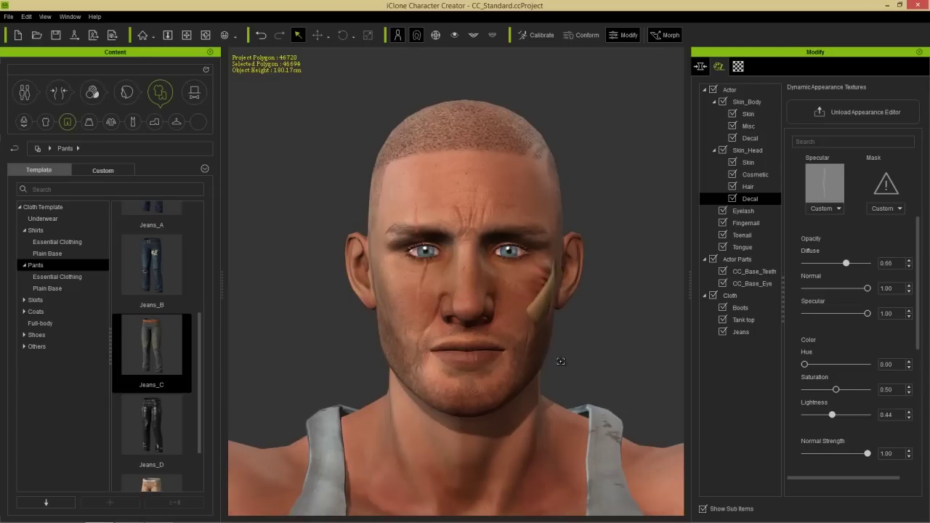
pyautogui.scroll(-4, 555, 342)
pyautogui.moveTo(561, 341); pyautogui.dragTo(376, 351, button='right')
pyautogui.scroll(5, 513, 327)
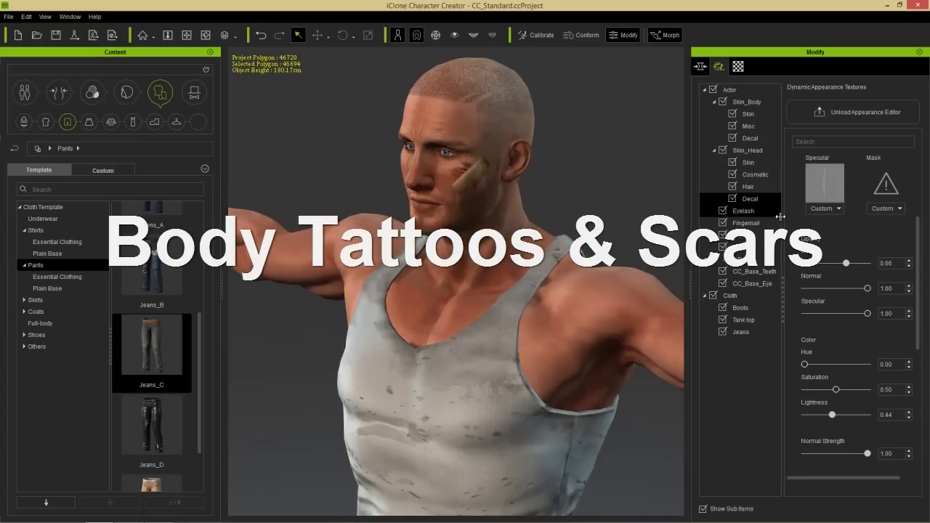
# Load Tattoo_05 from the Decal > Tattoo folder as the diffuse texture of Body Decal 1
pyautogui.click(748, 101)
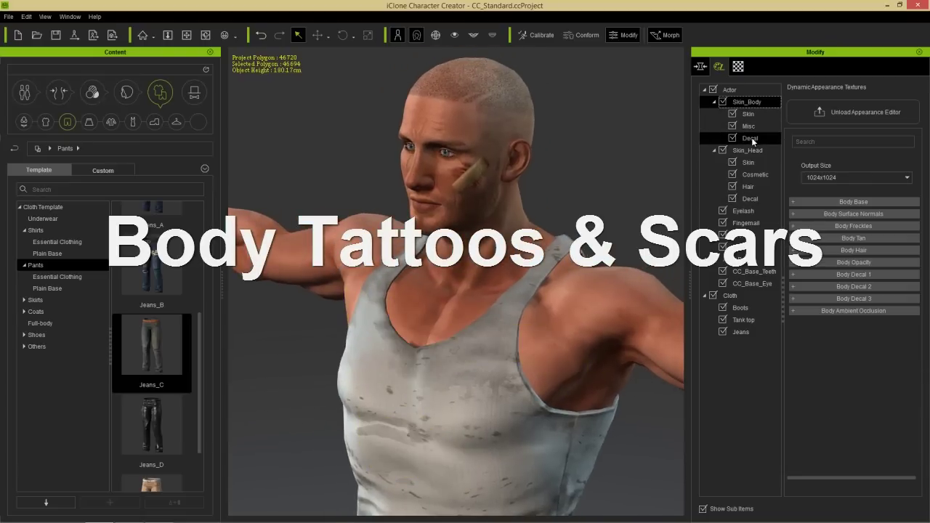
pyautogui.click(750, 138)
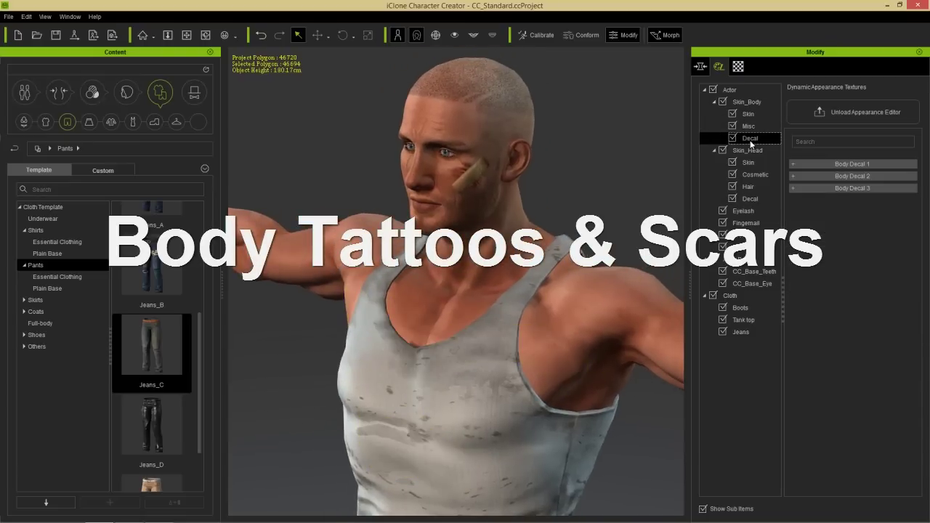
pyautogui.click(822, 163)
pyautogui.click(829, 211)
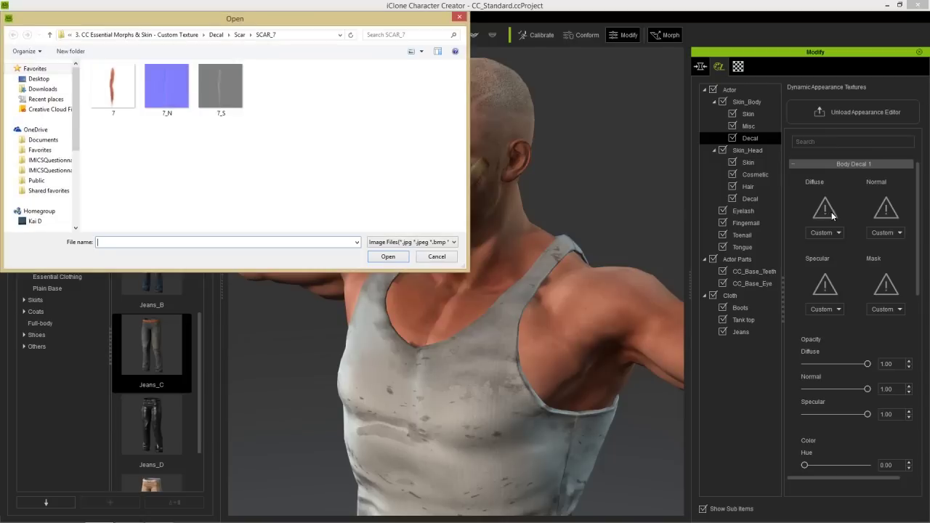
pyautogui.click(216, 34)
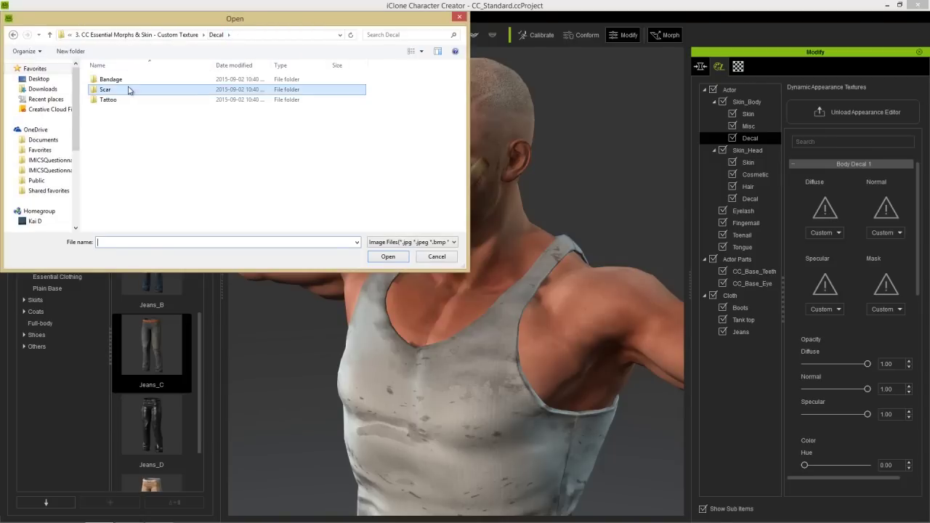
pyautogui.doubleClick(112, 102)
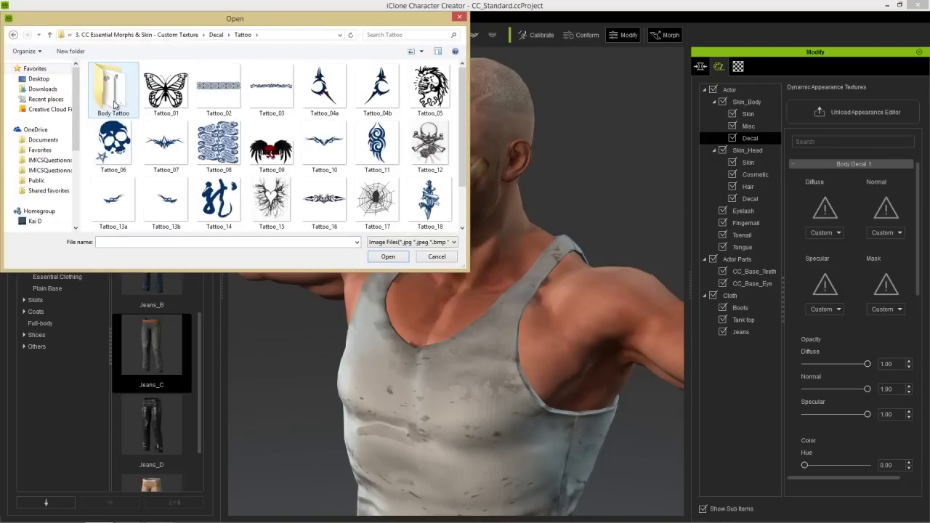
pyautogui.doubleClick(430, 88)
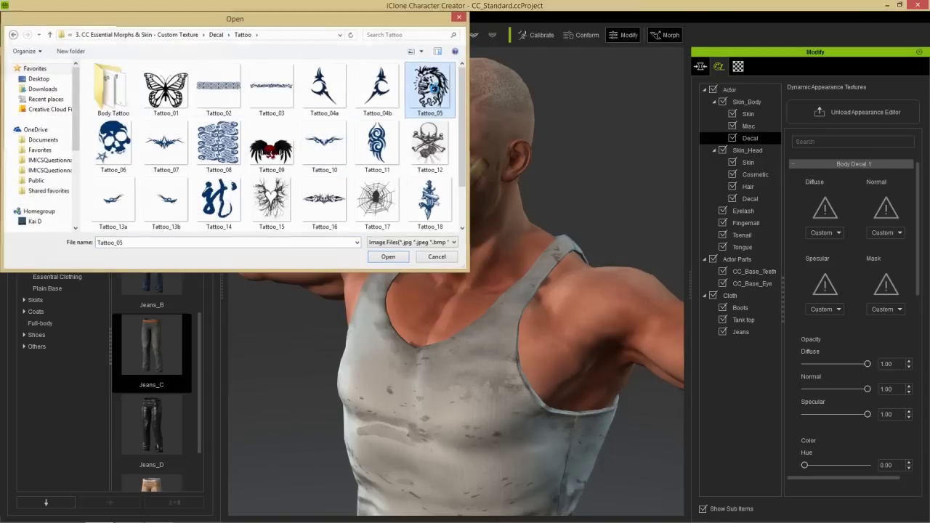
# Display the tank top as a wireframe so the torso skin beneath it can be seen
pyautogui.moveTo(550, 354); pyautogui.dragTo(551, 298, button='middle')
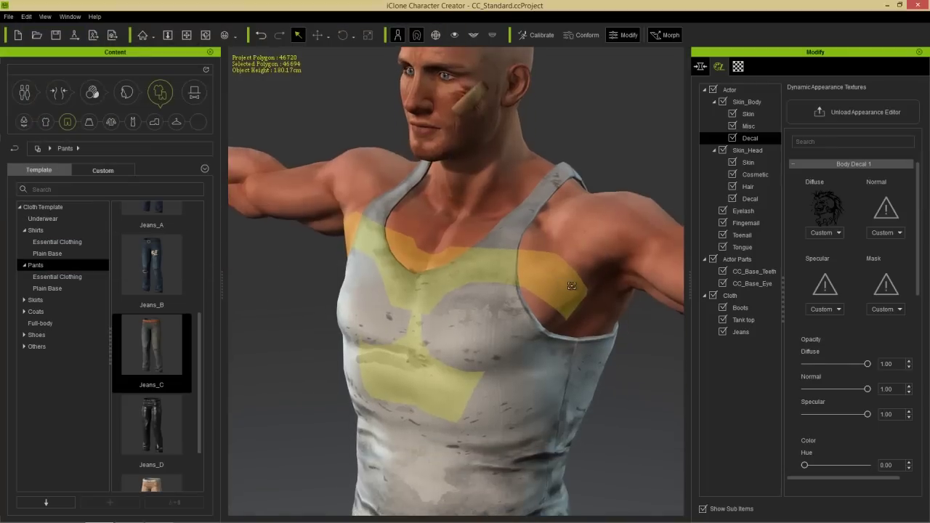
pyautogui.moveTo(551, 298); pyautogui.dragTo(396, 312, button='right')
pyautogui.moveTo(531, 353); pyautogui.dragTo(463, 300, button='right')
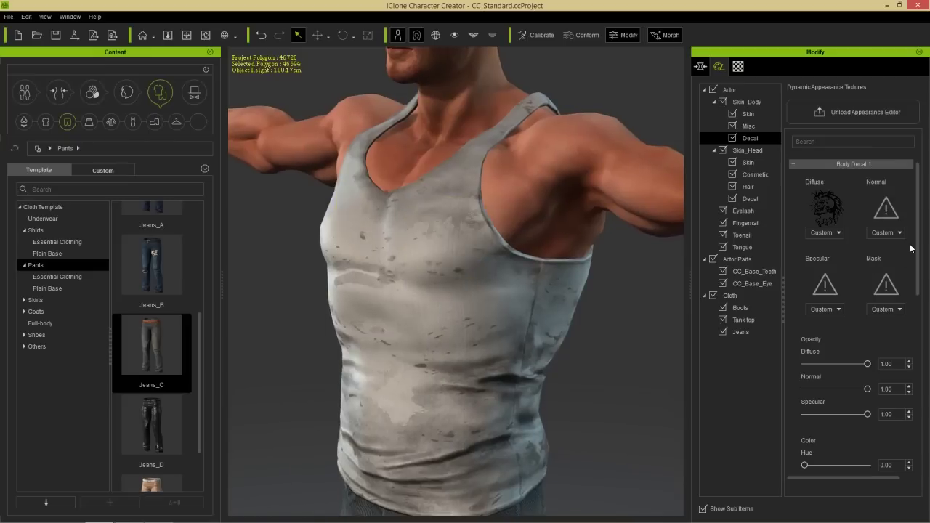
pyautogui.moveTo(916, 240); pyautogui.dragTo(928, 409)
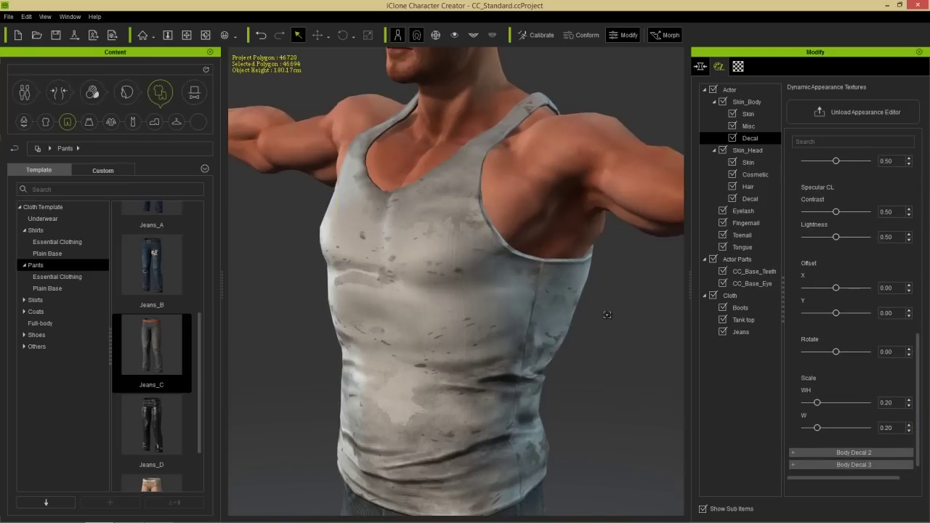
pyautogui.moveTo(494, 349); pyautogui.dragTo(552, 305, button='right')
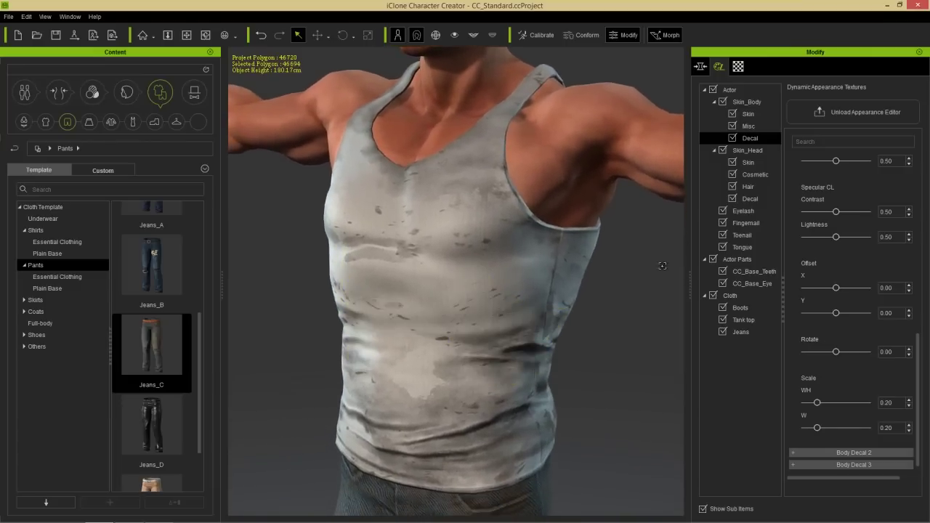
pyautogui.click(744, 321)
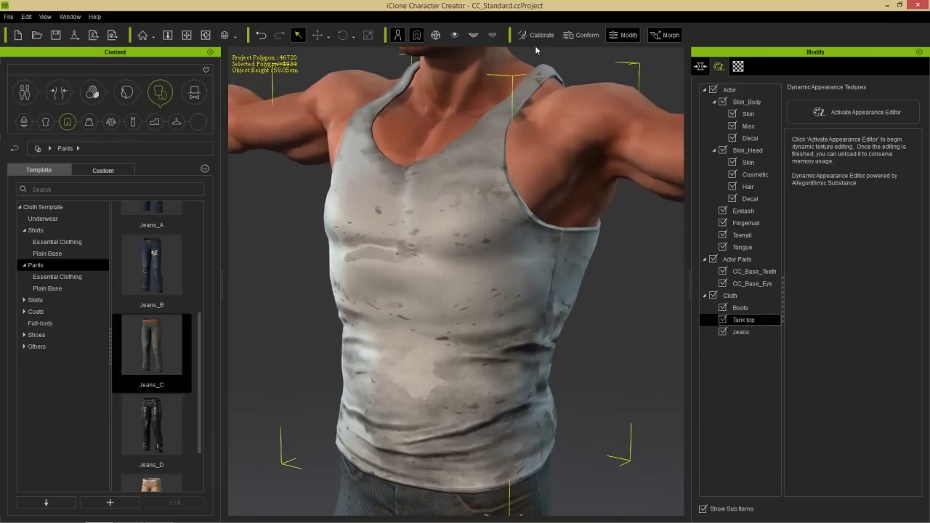
pyautogui.click(436, 35)
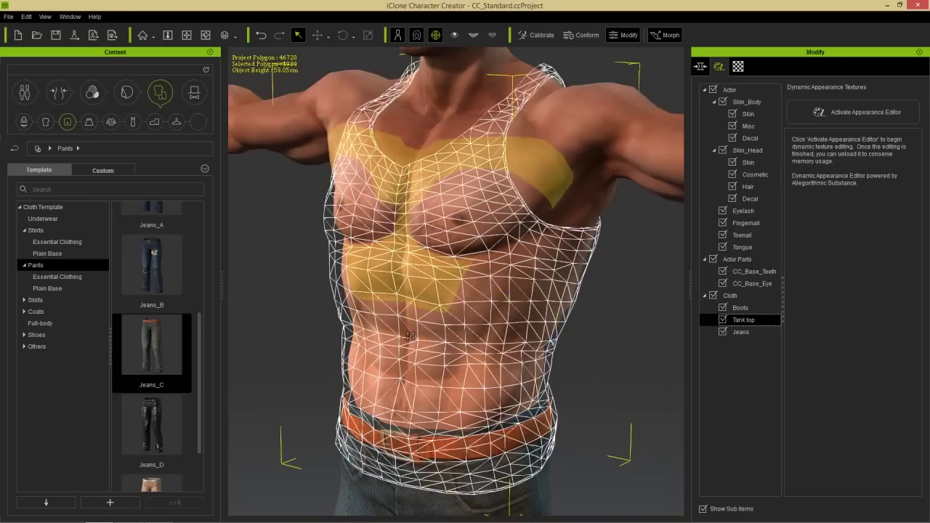
# Check the Hide Inner Mesh option in the tank top's Conform Clothing settings and close them without changes
pyautogui.click(585, 35)
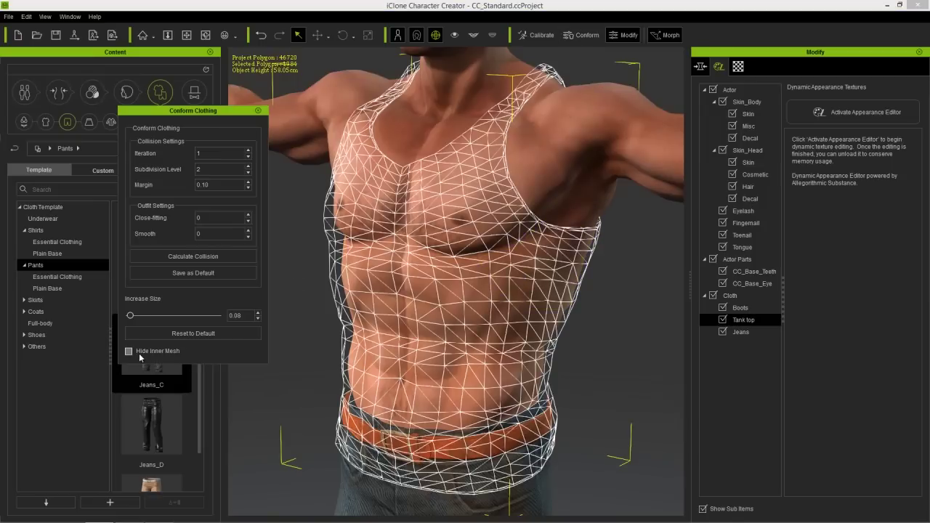
pyautogui.click(258, 110)
pyautogui.moveTo(529, 294); pyautogui.dragTo(502, 309, button='right')
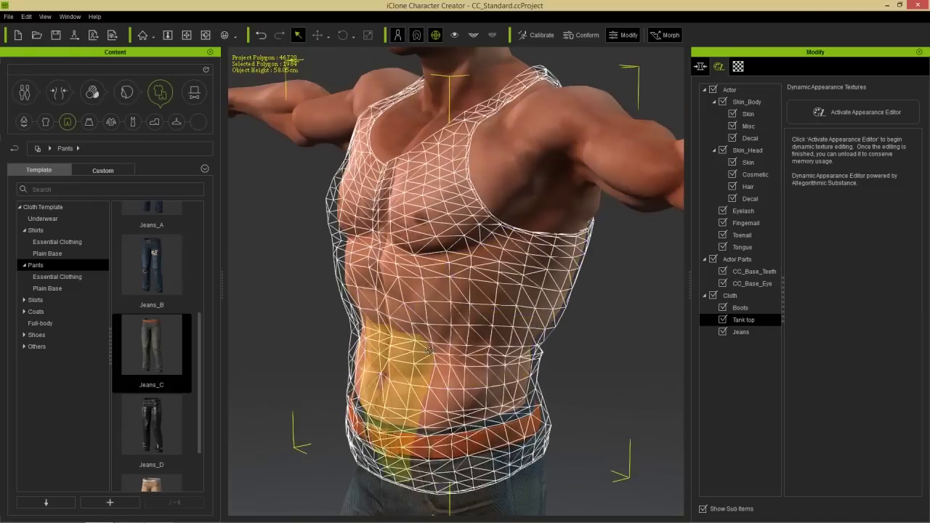
pyautogui.moveTo(429, 351); pyautogui.dragTo(468, 339, button='right')
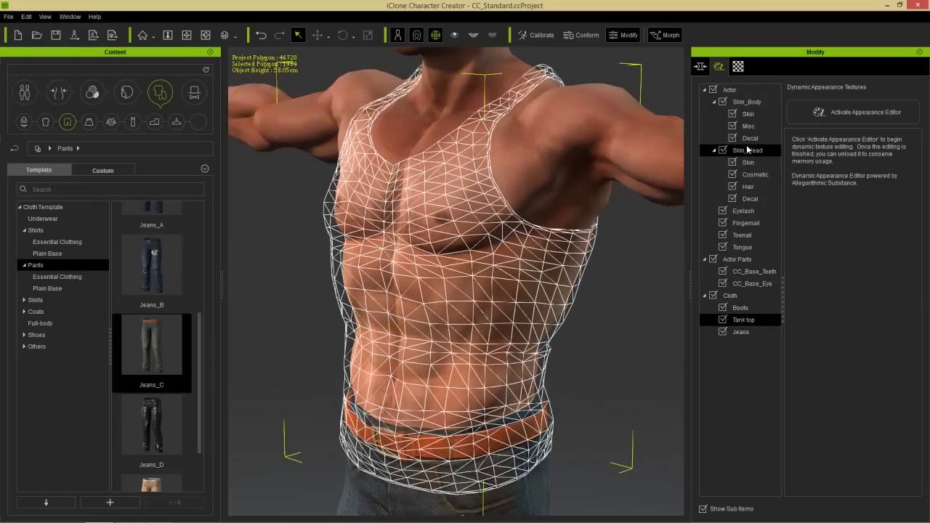
# Move the Body Decal 1 tattoo to the character's left upper arm with Offset X -0.41 and Y -0.34
pyautogui.click(749, 103)
pyautogui.click(747, 137)
pyautogui.moveTo(919, 222); pyautogui.dragTo(875, 377)
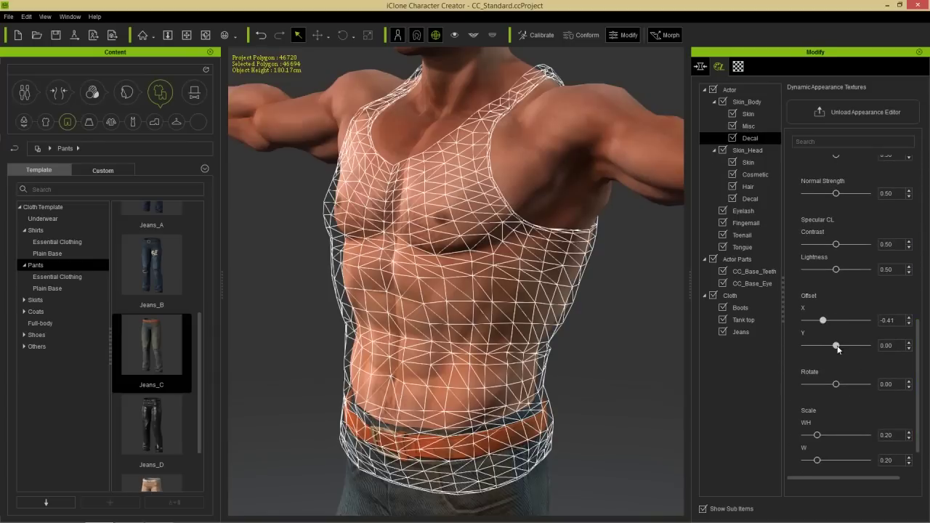
pyautogui.moveTo(835, 346); pyautogui.dragTo(827, 350)
pyautogui.moveTo(550, 276); pyautogui.dragTo(481, 251, button='right')
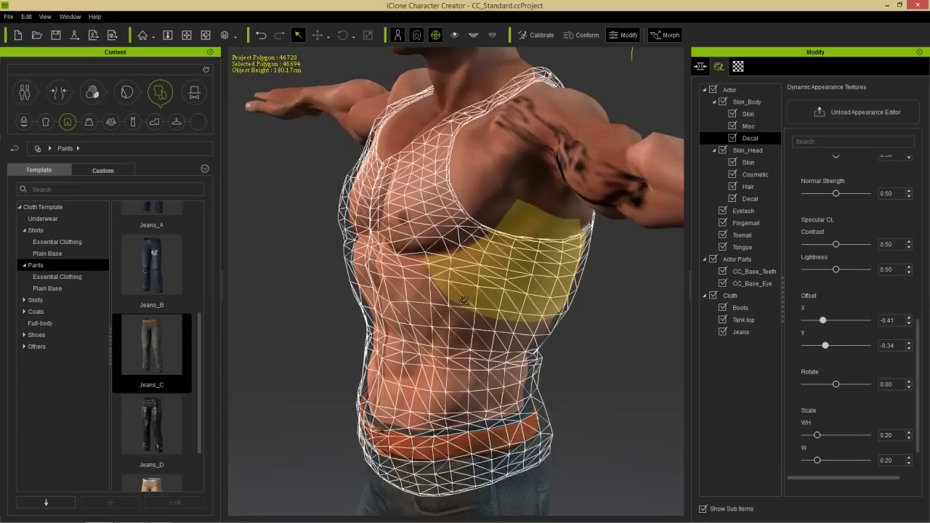
# Fine-tune the tattoo's placement on the shoulder to Offset X -0.38 and Y -0.37
pyautogui.moveTo(479, 186); pyautogui.dragTo(480, 227, button='middle')
pyautogui.scroll(-3, 479, 227)
pyautogui.moveTo(480, 227); pyautogui.dragTo(610, 271, button='right')
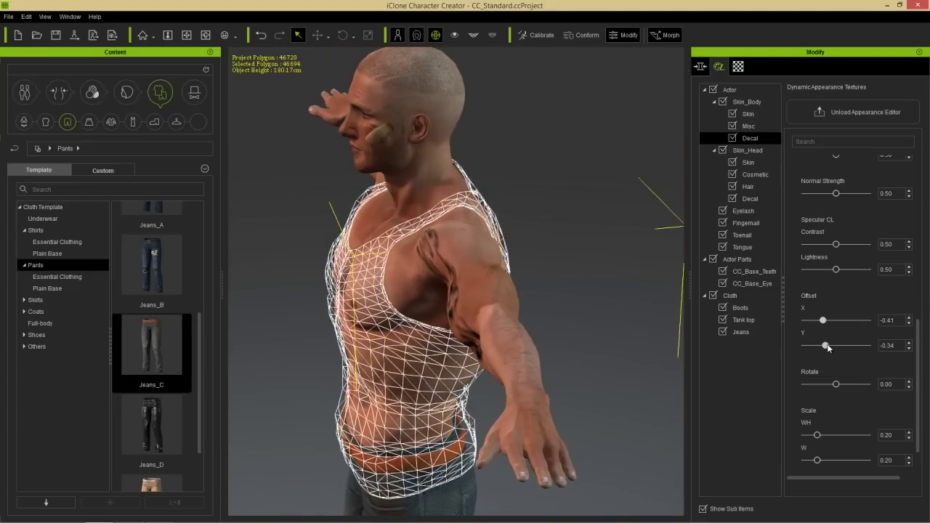
pyautogui.moveTo(828, 348); pyautogui.dragTo(827, 346)
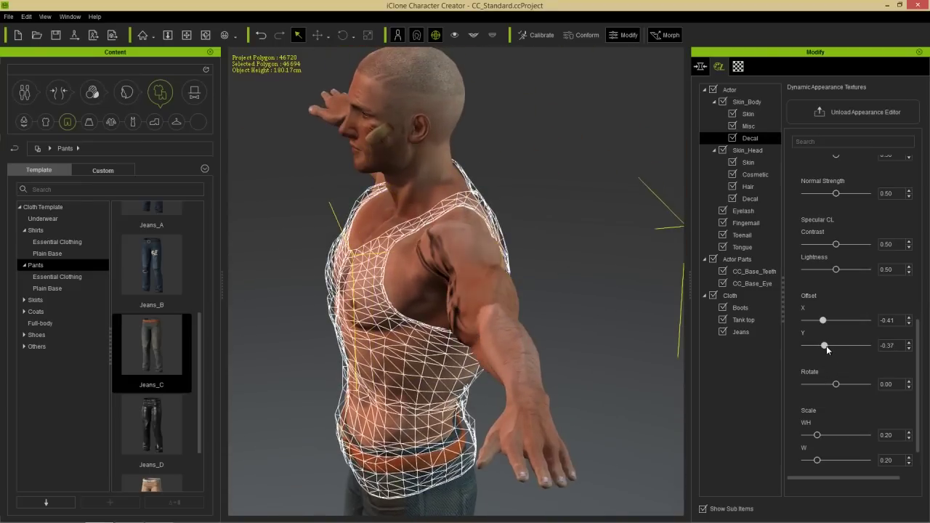
pyautogui.click(908, 325)
pyautogui.click(911, 318)
pyautogui.click(911, 318)
pyautogui.click(911, 318)
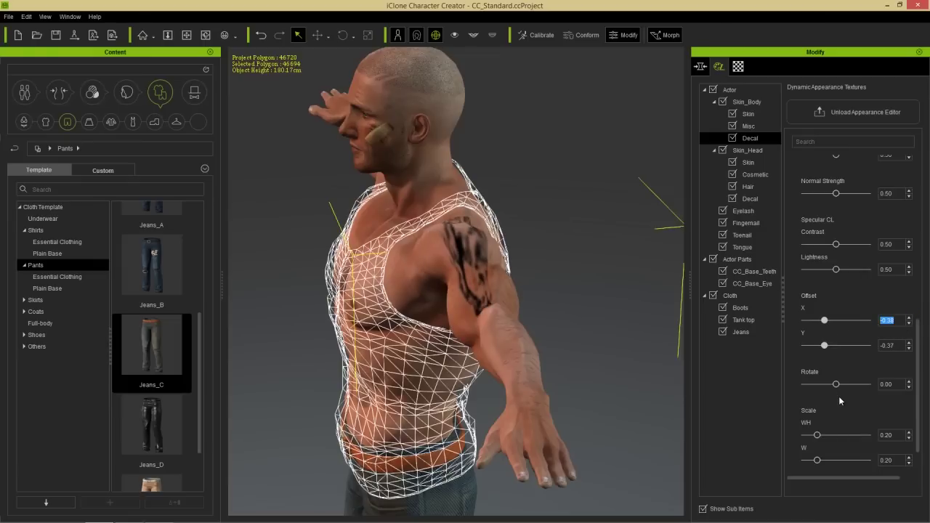
# Rotate the shoulder tattoo to 0.48 and scale it to W 0.51 and WH 0.11
pyautogui.moveTo(819, 460); pyautogui.dragTo(838, 462)
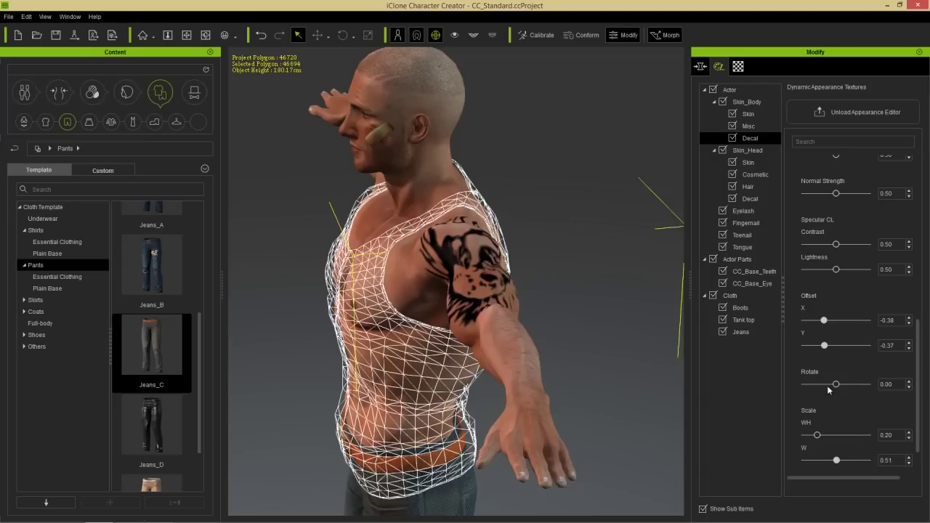
pyautogui.moveTo(837, 385); pyautogui.dragTo(852, 387)
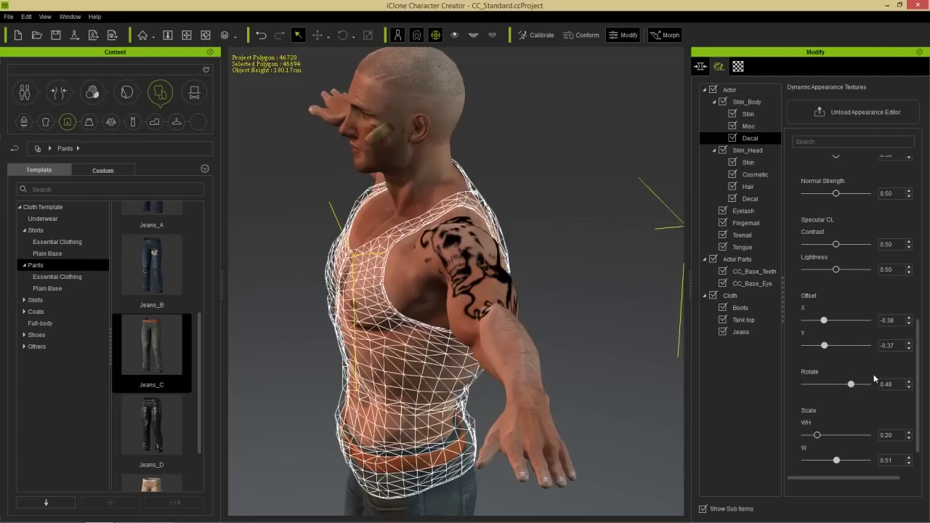
pyautogui.moveTo(816, 436); pyautogui.dragTo(813, 439)
pyautogui.moveTo(537, 392); pyautogui.dragTo(535, 352, button='right')
pyautogui.moveTo(535, 351); pyautogui.dragTo(541, 379, button='middle')
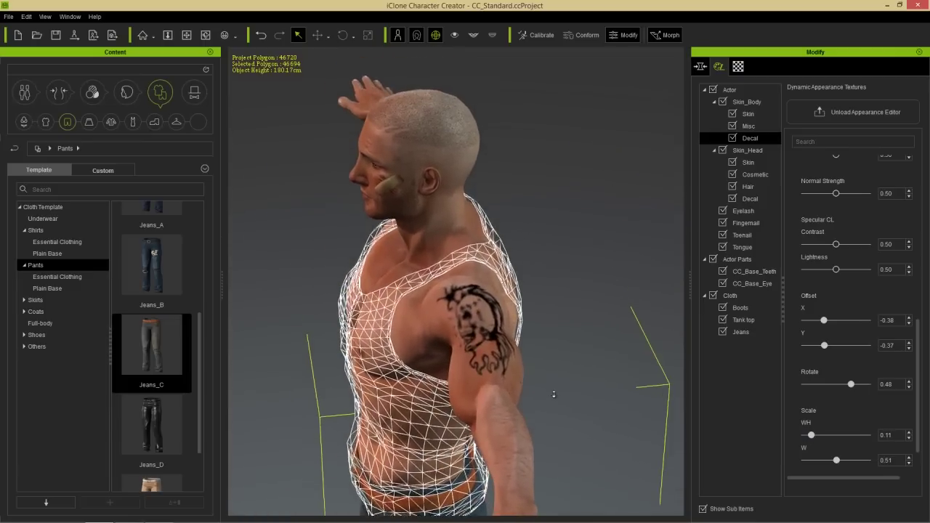
# Enlarge the shoulder tattoo to Scale W 0.58 and WH 0.17
pyautogui.scroll(4, 540, 379)
pyautogui.moveTo(835, 460); pyautogui.dragTo(840, 462)
pyautogui.moveTo(432, 382)
pyautogui.mouseDown(button='right')
pyautogui.moveTo(494, 355)
pyautogui.moveTo(430, 381)
pyautogui.mouseUp(button='right')
pyautogui.moveTo(815, 434); pyautogui.dragTo(819, 432)
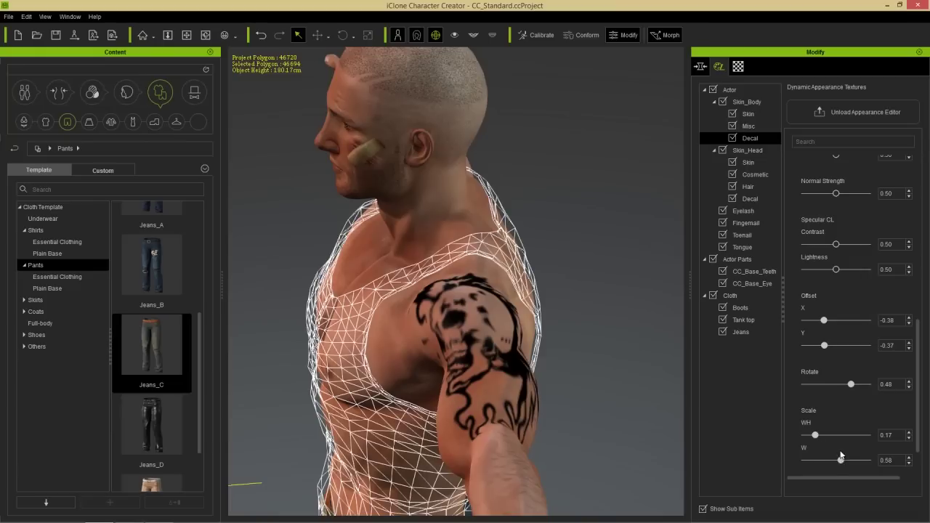
# Shrink the shoulder tattoo to Scale WH 0.11
pyautogui.moveTo(814, 438); pyautogui.dragTo(811, 436)
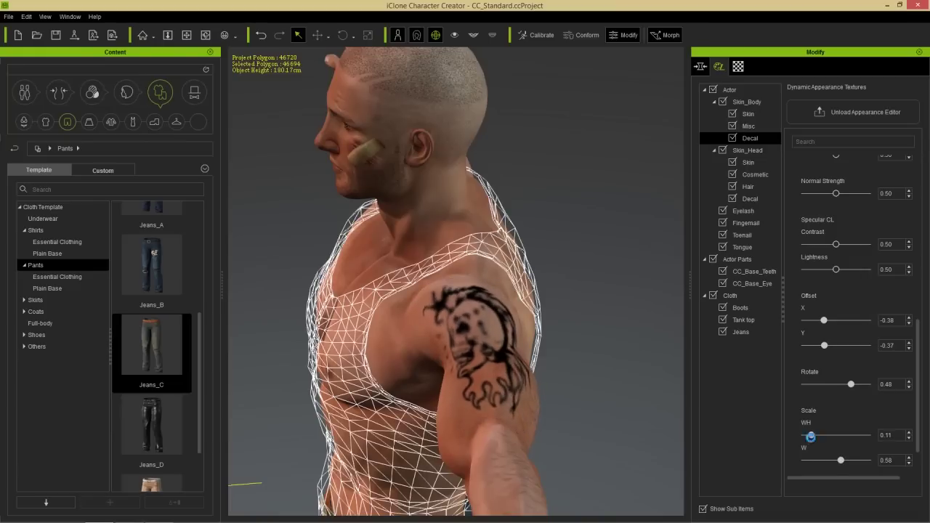
pyautogui.moveTo(477, 412); pyautogui.dragTo(607, 370, button='right')
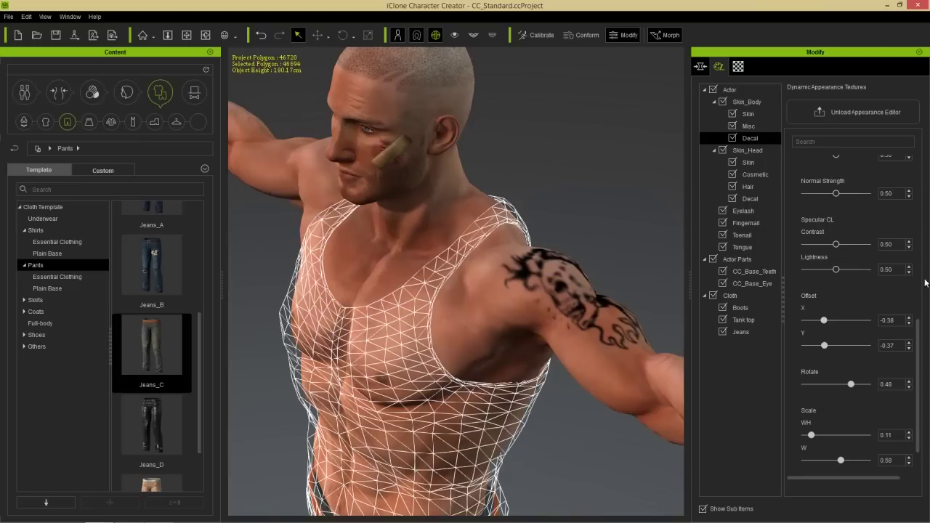
# Try the shoulder tattoo's diffuse opacity at 0.70 and restore it to 1.00
pyautogui.moveTo(921, 354); pyautogui.dragTo(922, 190)
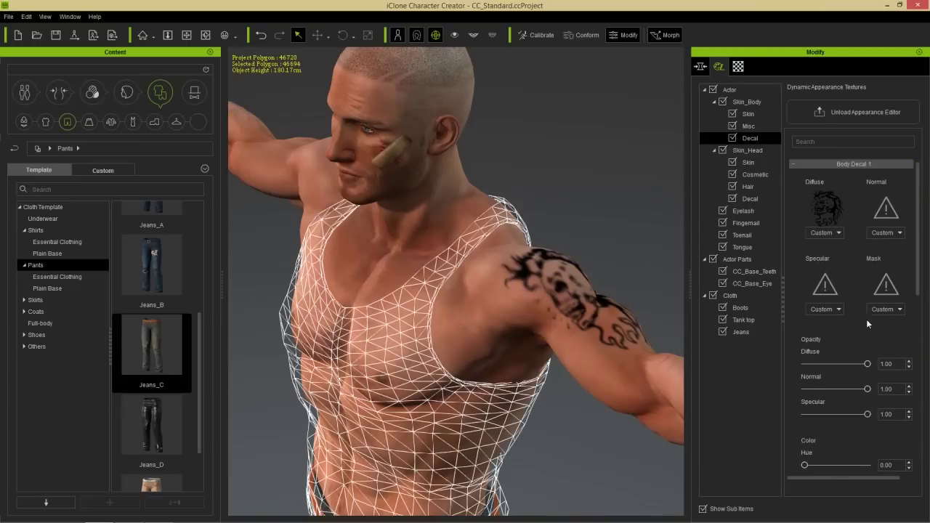
pyautogui.moveTo(630, 363); pyautogui.dragTo(501, 377, button='right')
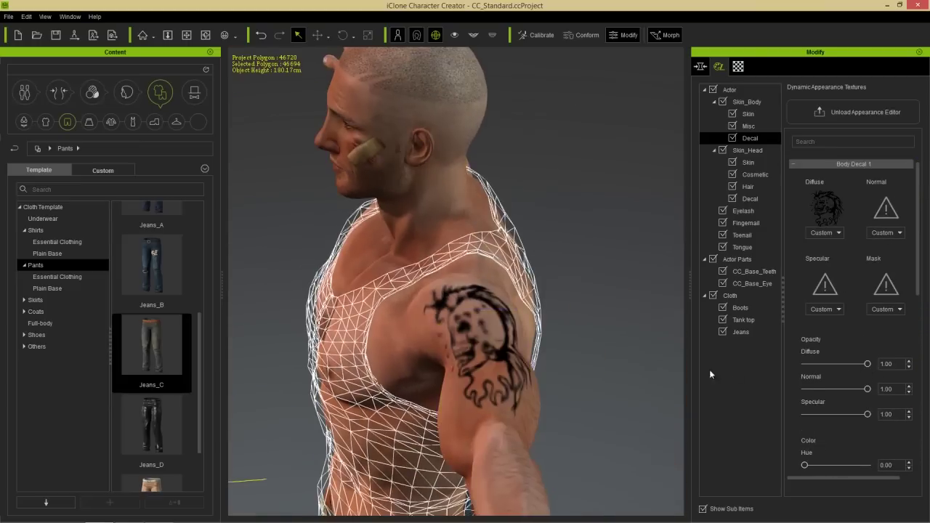
pyautogui.moveTo(864, 363)
pyautogui.mouseDown()
pyautogui.moveTo(823, 367)
pyautogui.moveTo(848, 367)
pyautogui.mouseUp()
pyautogui.moveTo(922, 289); pyautogui.dragTo(870, 356)
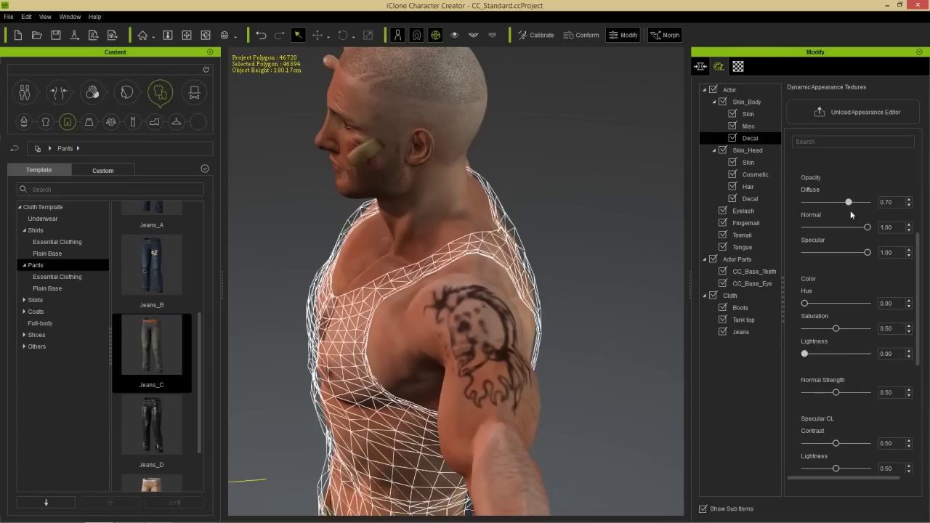
pyautogui.moveTo(859, 200); pyautogui.dragTo(880, 203)
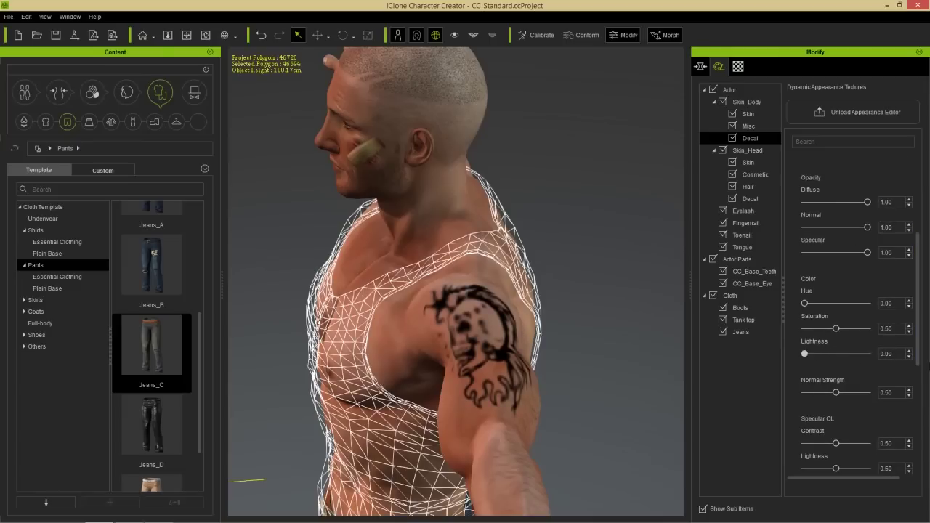
pyautogui.scroll(-1, 918, 347)
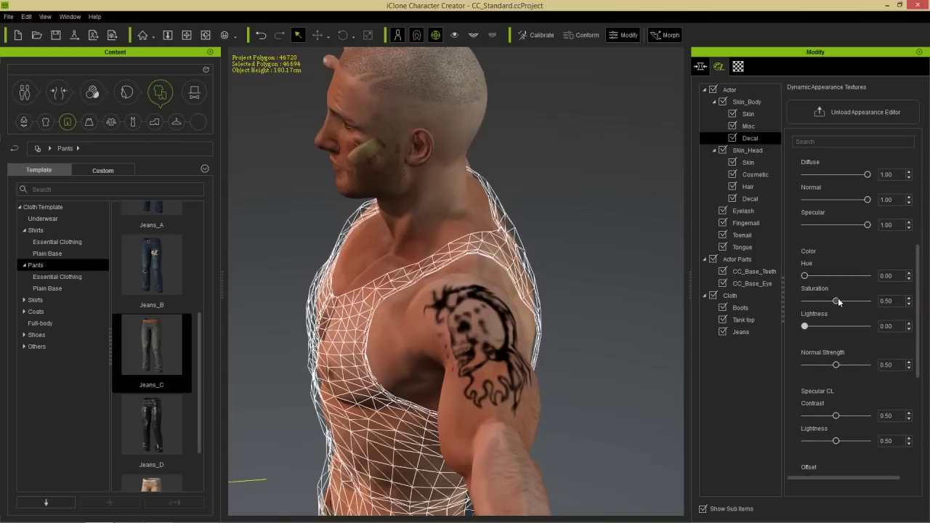
pyautogui.moveTo(921, 310); pyautogui.dragTo(927, 376)
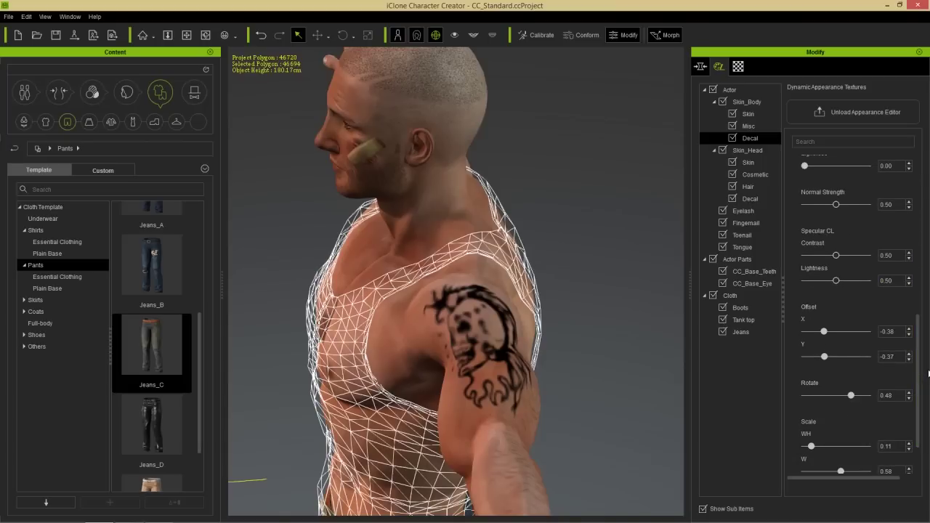
# Load the Tattoo_02 image as the diffuse texture of Body Decal 2
pyautogui.moveTo(407, 356); pyautogui.dragTo(509, 356, button='right')
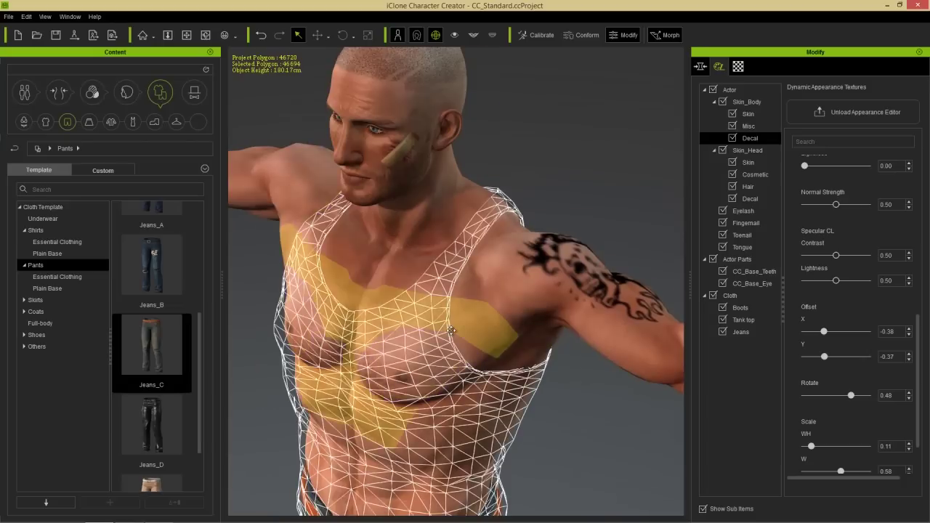
pyautogui.moveTo(447, 331); pyautogui.dragTo(473, 320, button='right')
pyautogui.scroll(-3, 509, 370)
pyautogui.moveTo(516, 377); pyautogui.dragTo(532, 357, button='right')
pyautogui.moveTo(532, 356); pyautogui.dragTo(529, 302, button='middle')
pyautogui.moveTo(921, 362); pyautogui.dragTo(927, 171)
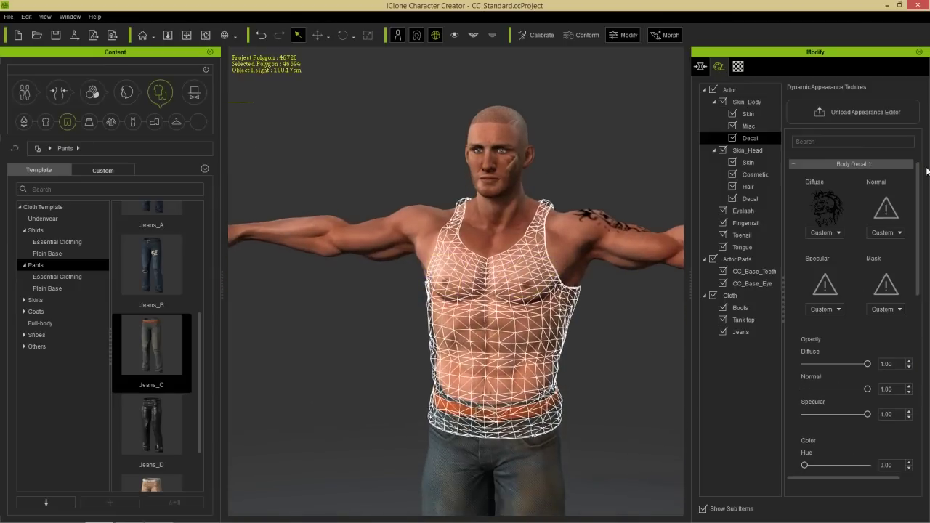
pyautogui.click(863, 164)
pyautogui.click(836, 176)
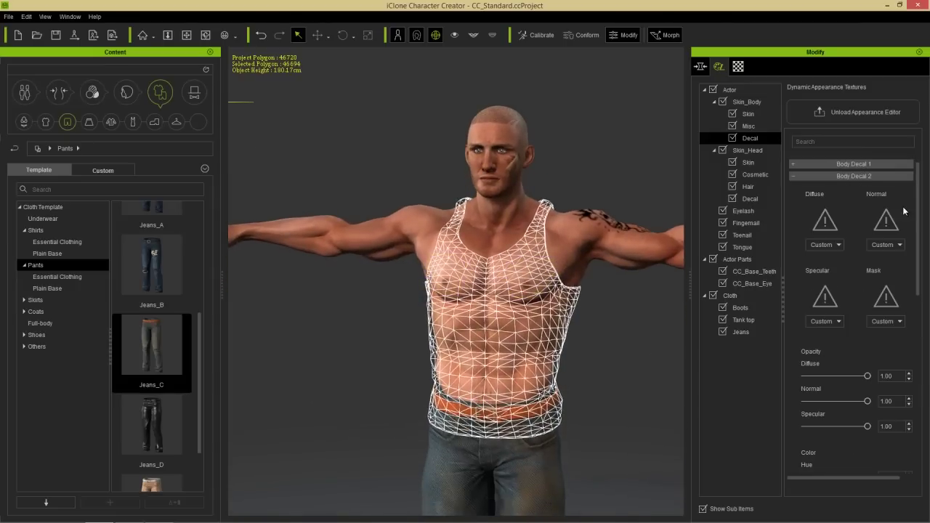
pyautogui.click(826, 221)
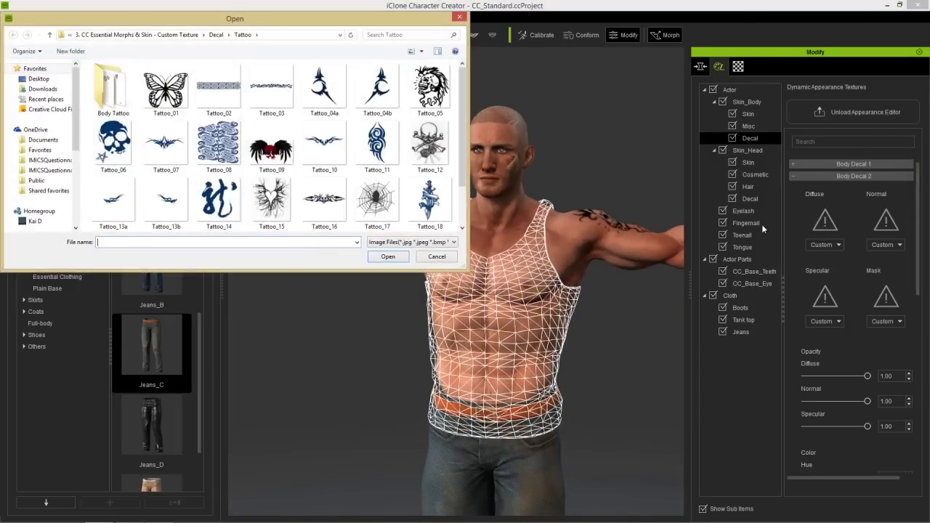
pyautogui.doubleClick(223, 91)
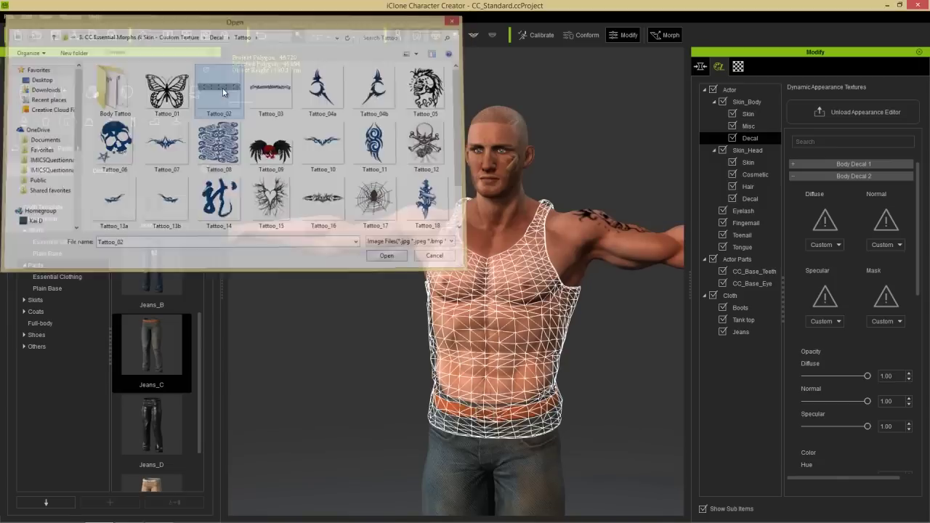
# Place the Body Decal 2 tattoo on the character's right forearm with Offset X 0.36 and Y -0.20
pyautogui.moveTo(475, 322); pyautogui.dragTo(472, 233, button='right')
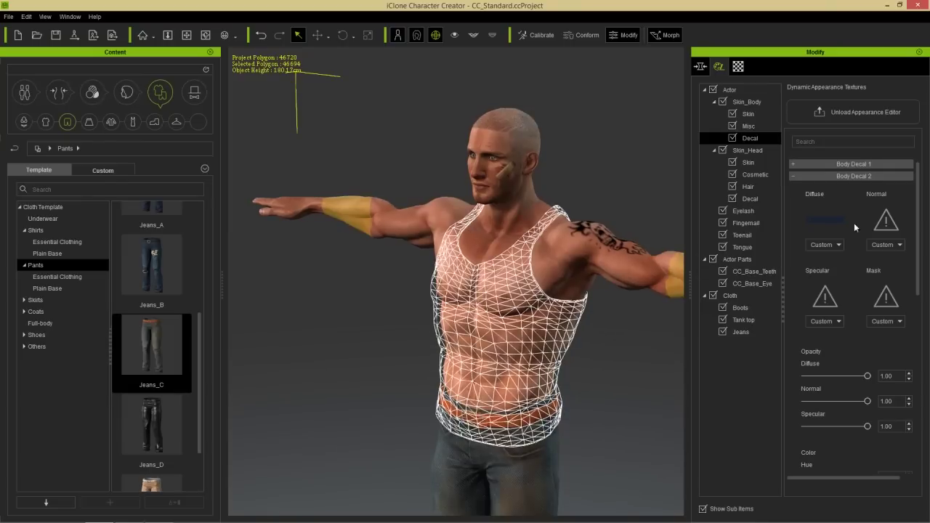
pyautogui.moveTo(920, 205); pyautogui.dragTo(919, 375)
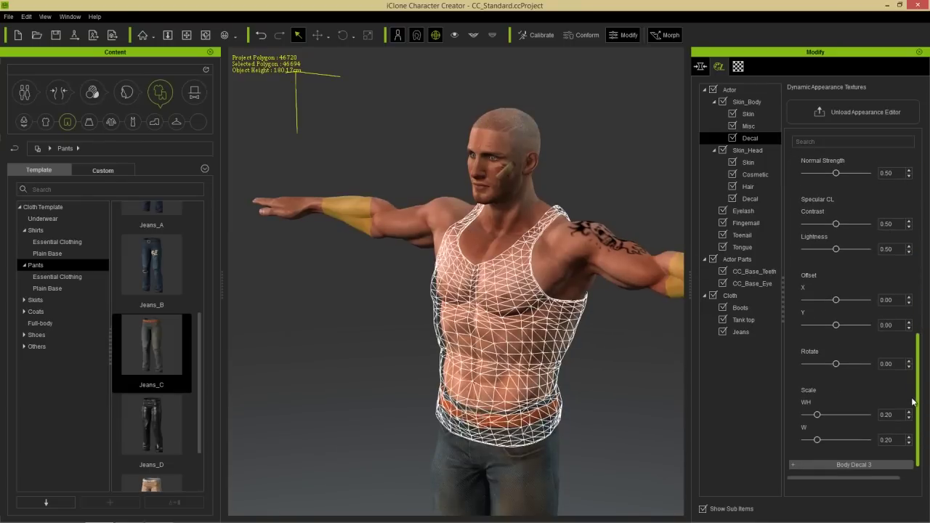
pyautogui.click(850, 305)
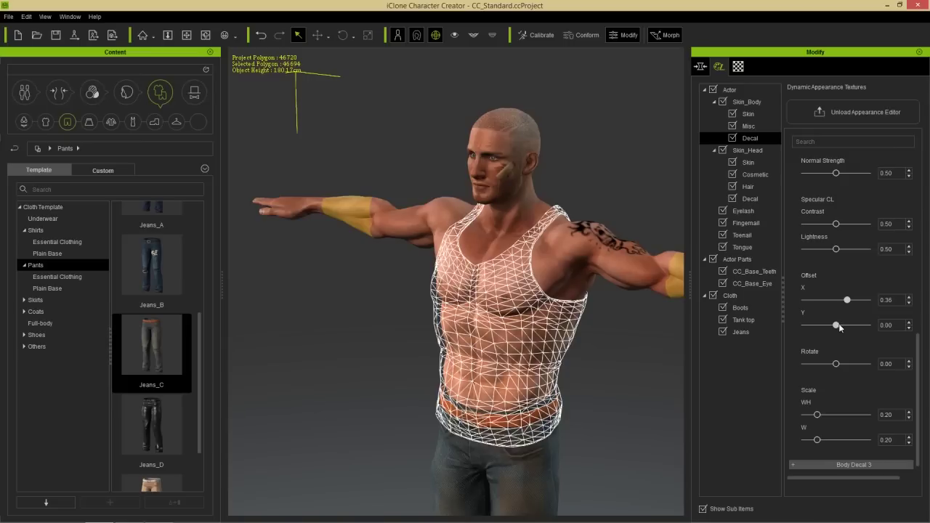
pyautogui.moveTo(836, 326); pyautogui.dragTo(830, 326)
# Stretch the forearm tattoo into a band around the arm by setting Scale W to 1.00
pyautogui.moveTo(385, 262); pyautogui.dragTo(438, 282, button='right')
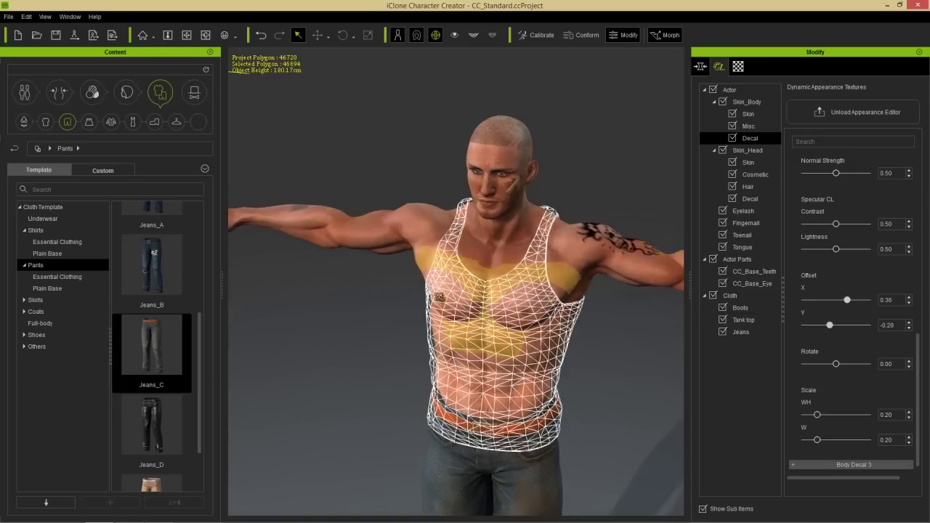
pyautogui.moveTo(438, 282); pyautogui.dragTo(529, 361, button='middle')
pyautogui.scroll(5, 514, 332)
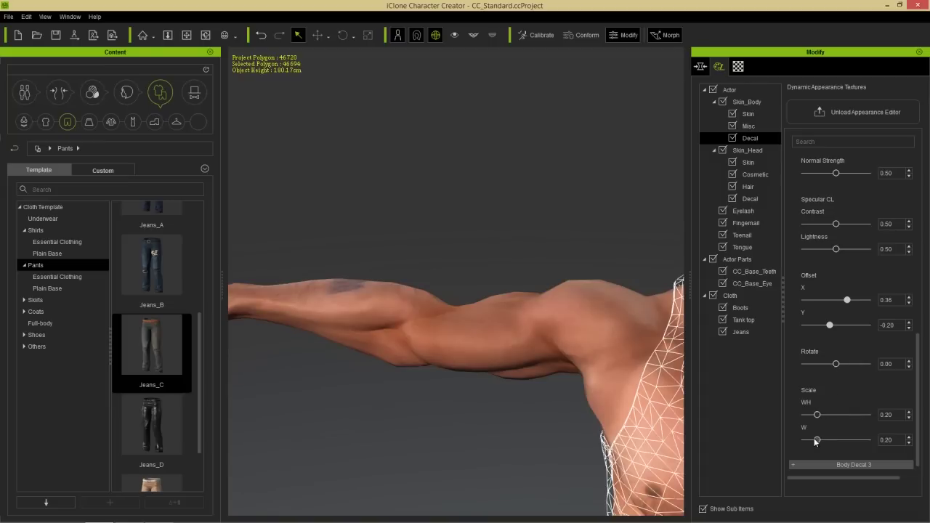
pyautogui.moveTo(821, 439); pyautogui.dragTo(838, 440)
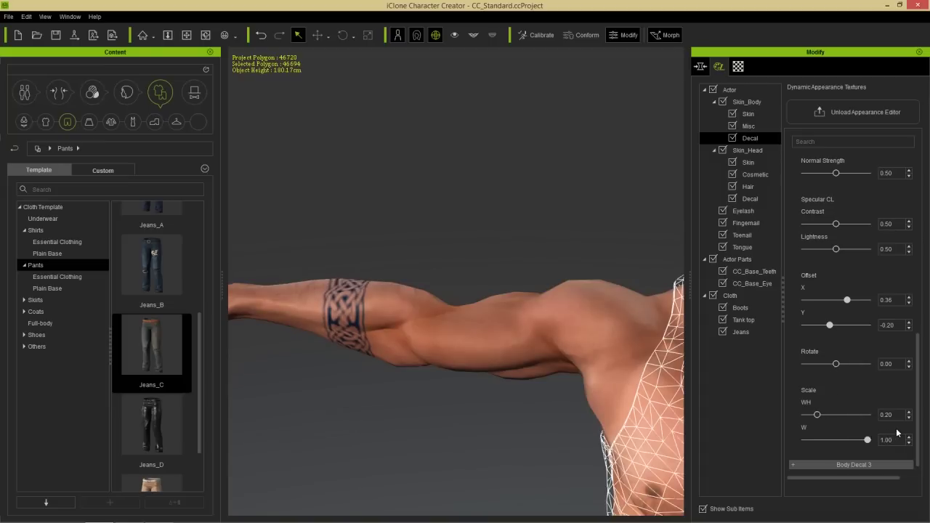
pyautogui.moveTo(838, 439); pyautogui.dragTo(889, 435)
# Move the tattoo band to the right upper arm with Offset Y -0.30 and enlarge it to Scale WH 0.23
pyautogui.moveTo(832, 329); pyautogui.dragTo(830, 333)
pyautogui.moveTo(523, 257); pyautogui.dragTo(523, 336, button='right')
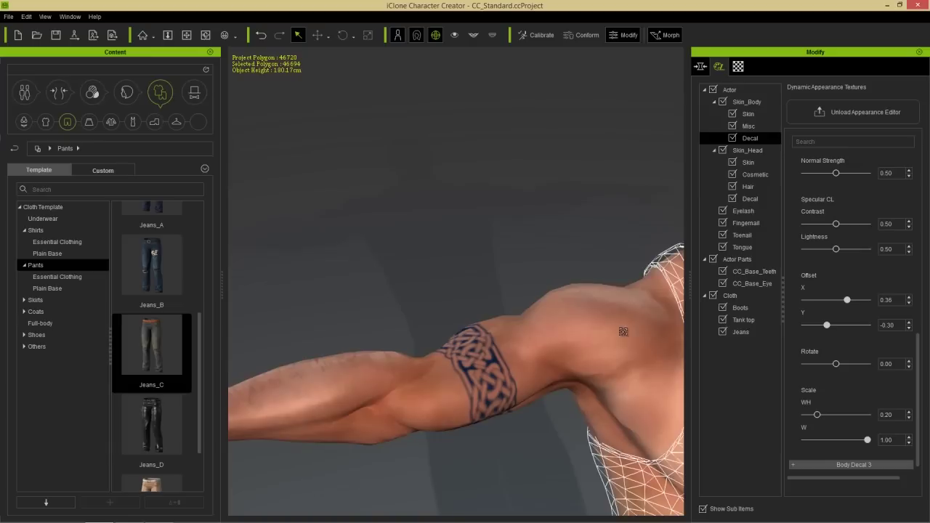
pyautogui.moveTo(817, 416); pyautogui.dragTo(821, 415)
# Recolor the upper-arm tattoo band dark brown with Hue 0.41 and color Lightness 0.30
pyautogui.moveTo(498, 365); pyautogui.dragTo(521, 271, button='right')
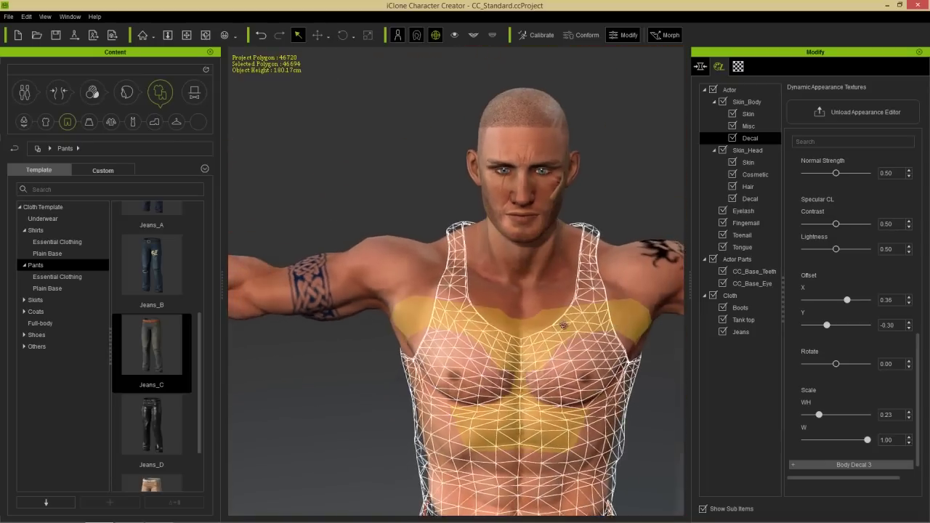
pyautogui.moveTo(562, 323); pyautogui.dragTo(555, 321, button='right')
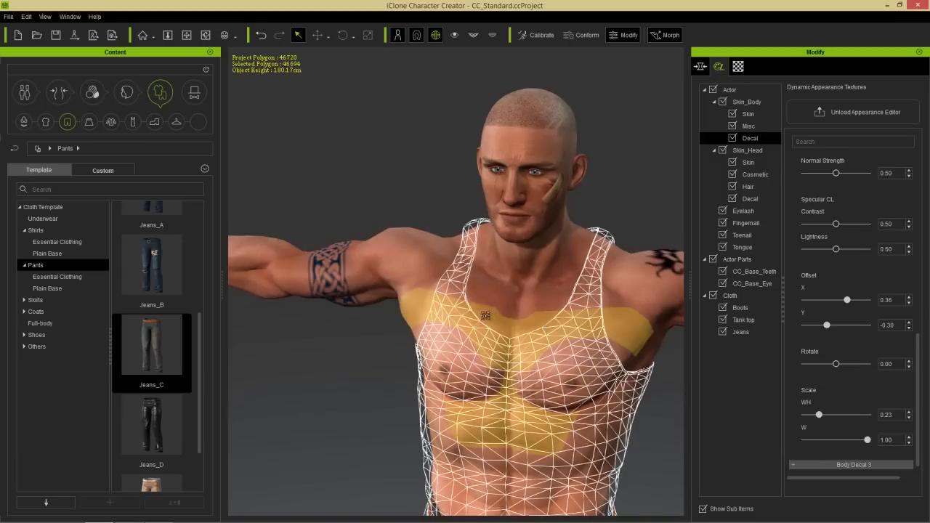
pyautogui.moveTo(479, 329); pyautogui.dragTo(565, 348, button='middle')
pyautogui.scroll(5, 565, 349)
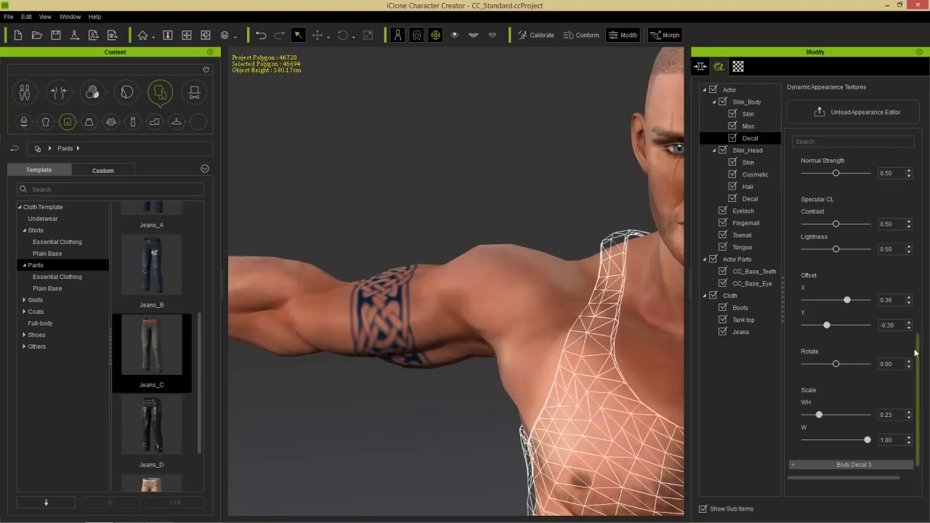
pyautogui.scroll(5, 857, 407)
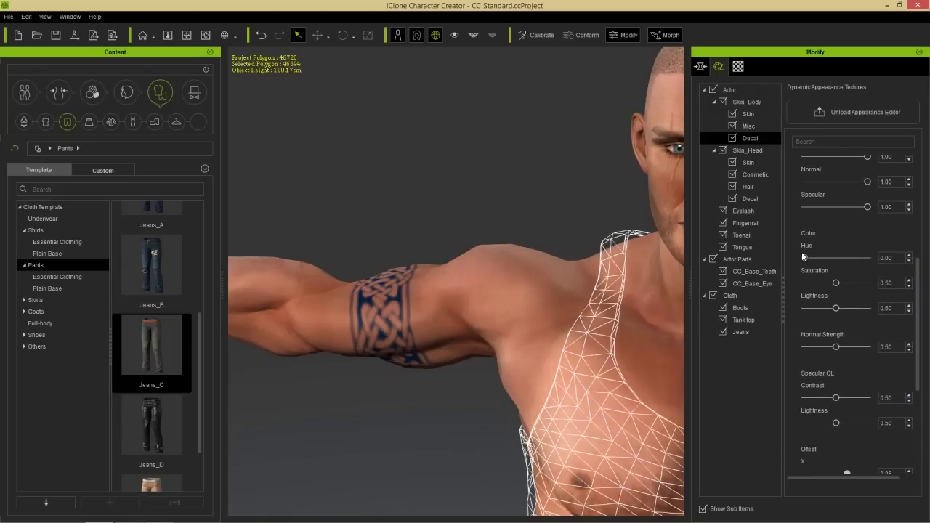
pyautogui.moveTo(805, 259); pyautogui.dragTo(865, 262)
pyautogui.moveTo(862, 264); pyautogui.dragTo(834, 267)
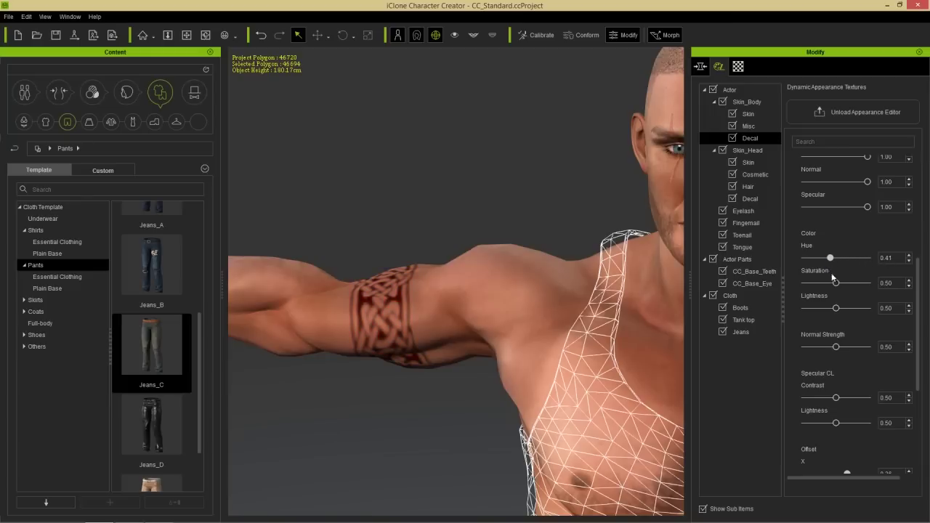
pyautogui.moveTo(836, 310); pyautogui.dragTo(827, 314)
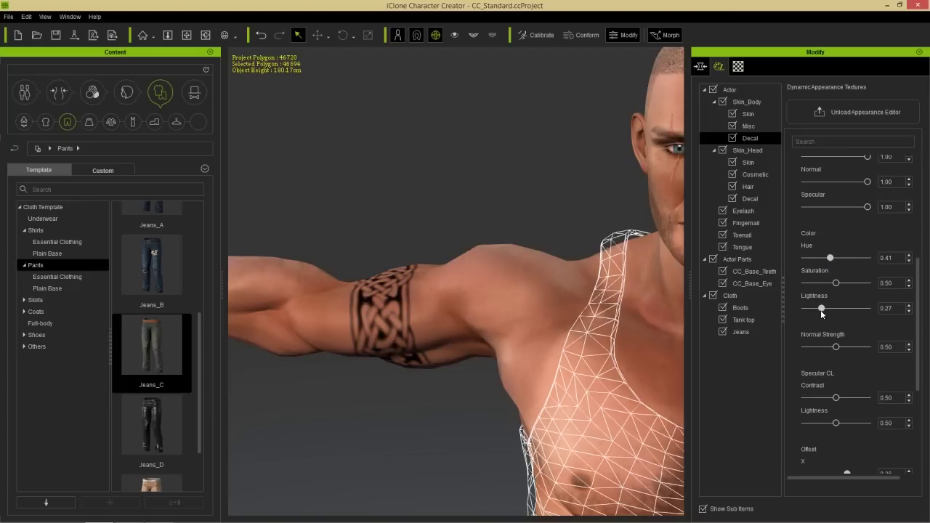
# Load the 5_2 image from the SCAR_5 folder as the diffuse texture of Body Decal 3
pyautogui.scroll(-6, 459, 358)
pyautogui.moveTo(472, 359); pyautogui.dragTo(477, 363, button='right')
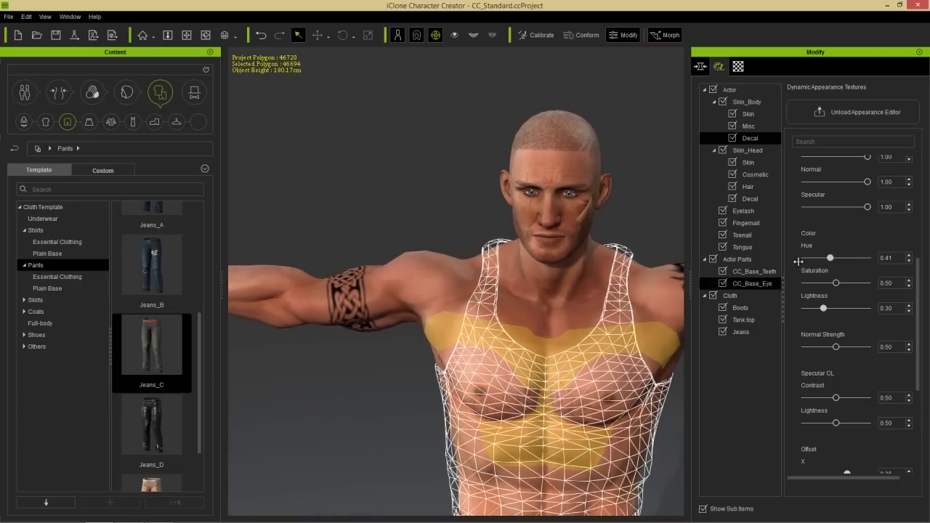
pyautogui.moveTo(921, 289); pyautogui.dragTo(913, 150)
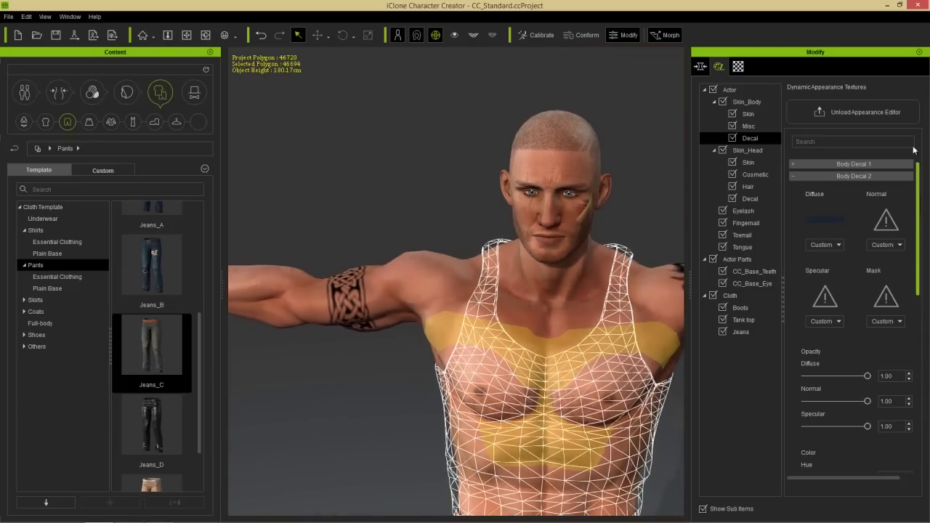
pyautogui.click(823, 176)
pyautogui.click(813, 189)
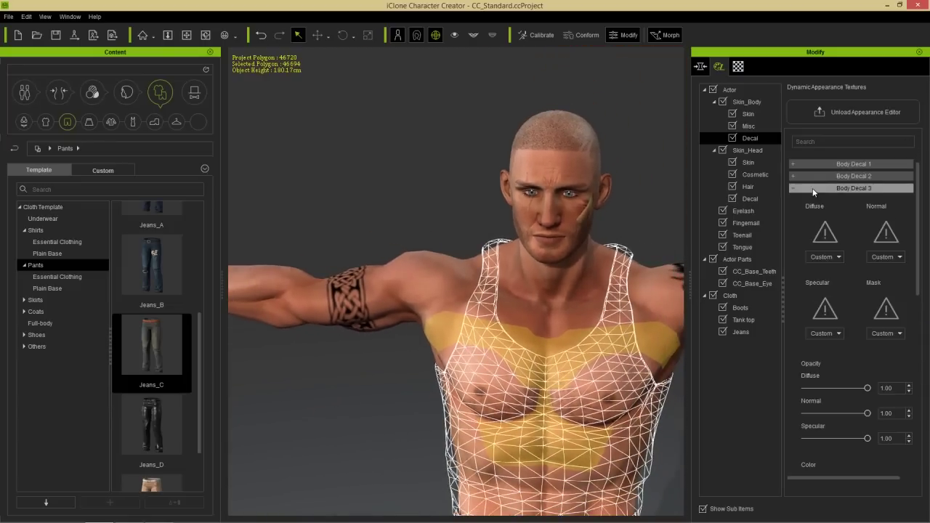
pyautogui.click(825, 233)
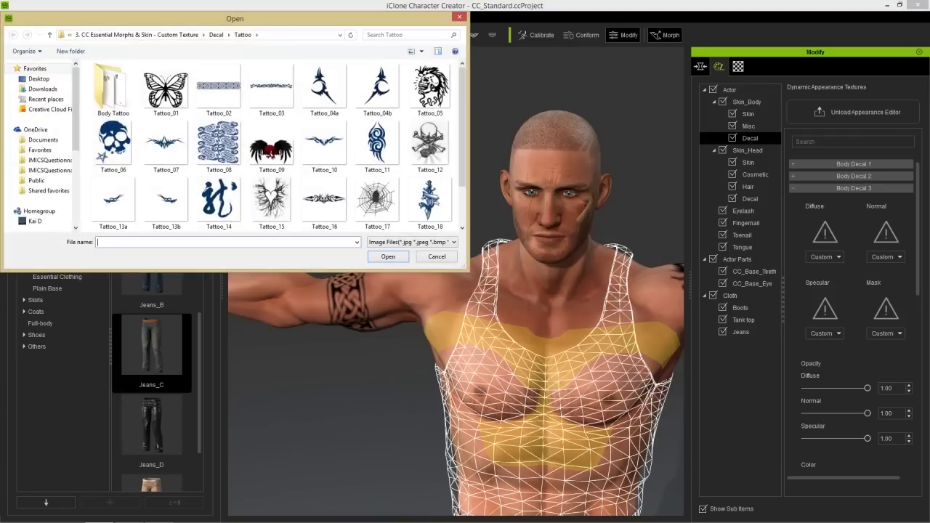
pyautogui.click(216, 35)
pyautogui.doubleClick(105, 89)
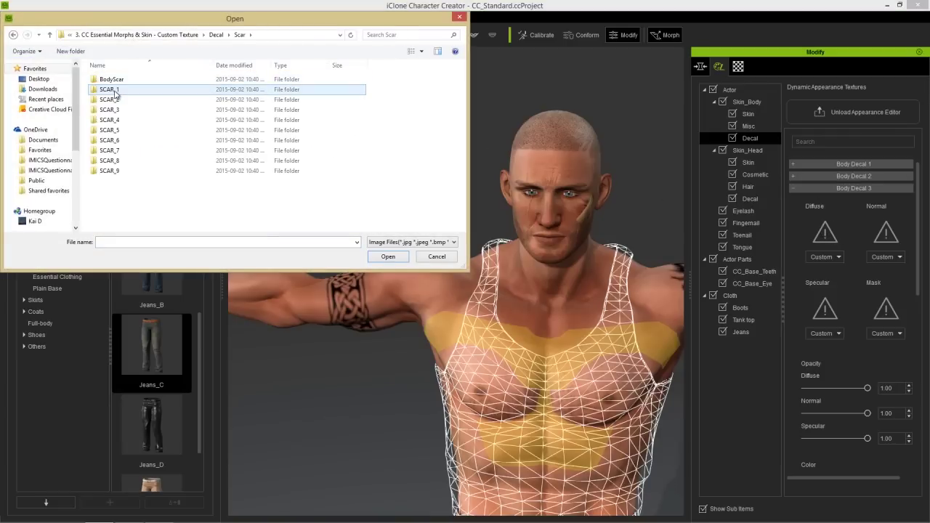
pyautogui.doubleClick(109, 140)
pyautogui.click(239, 34)
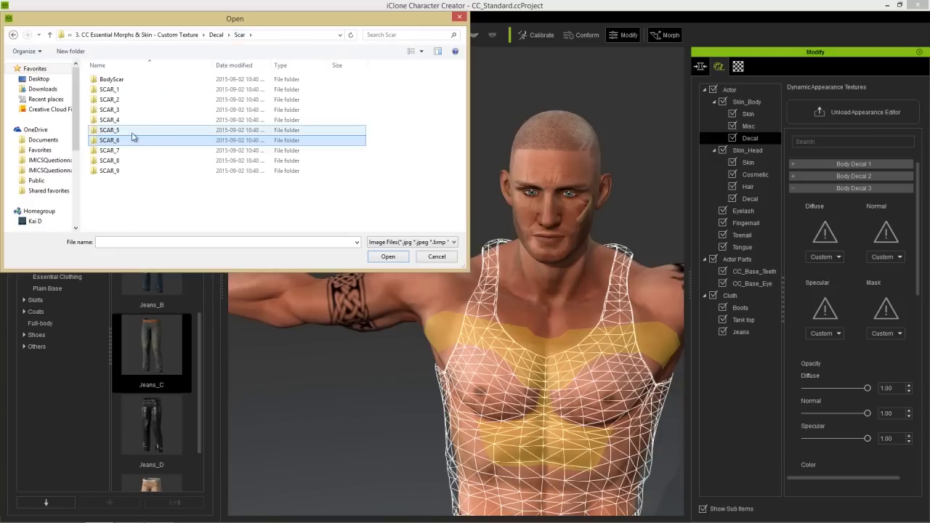
pyautogui.doubleClick(128, 134)
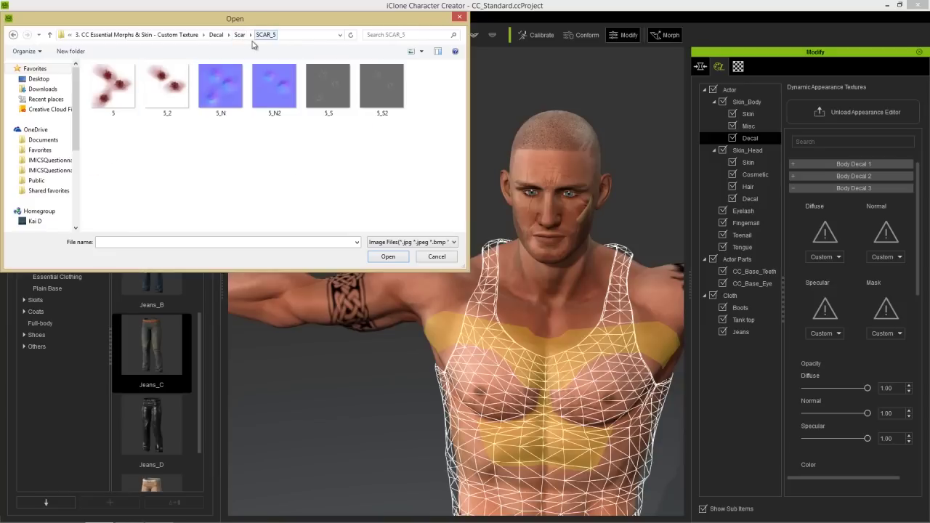
pyautogui.doubleClick(166, 88)
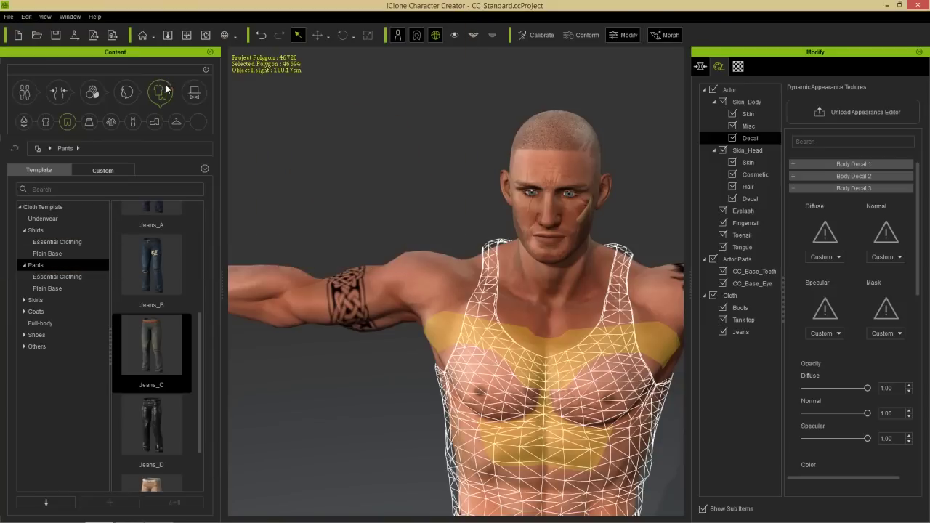
# Load the matching 5_N2 image as the normal map of Body Decal 3
pyautogui.doubleClick(886, 231)
pyautogui.doubleClick(267, 95)
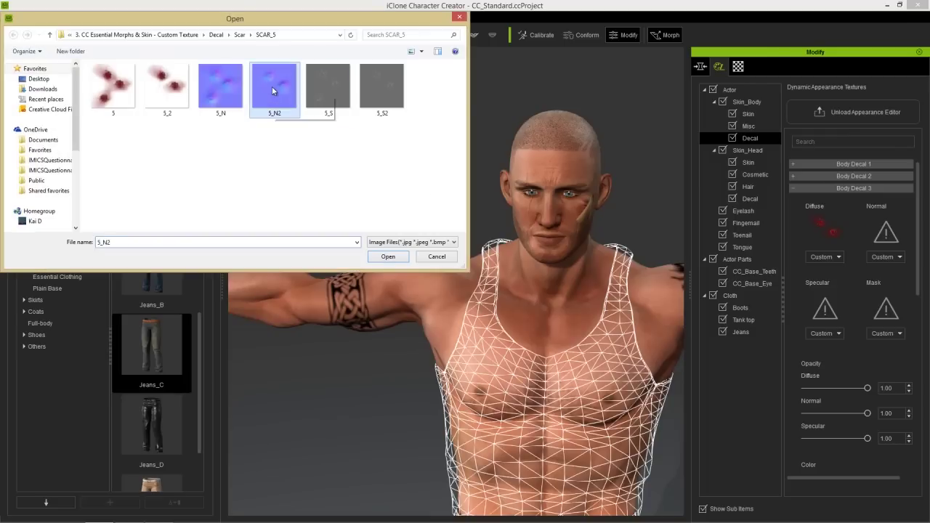
# Load the 5_S2 image as the specular map of Body Decal 3 and move the decal to the chest with Offset Y 0.36
pyautogui.doubleClick(825, 309)
pyautogui.doubleClick(396, 76)
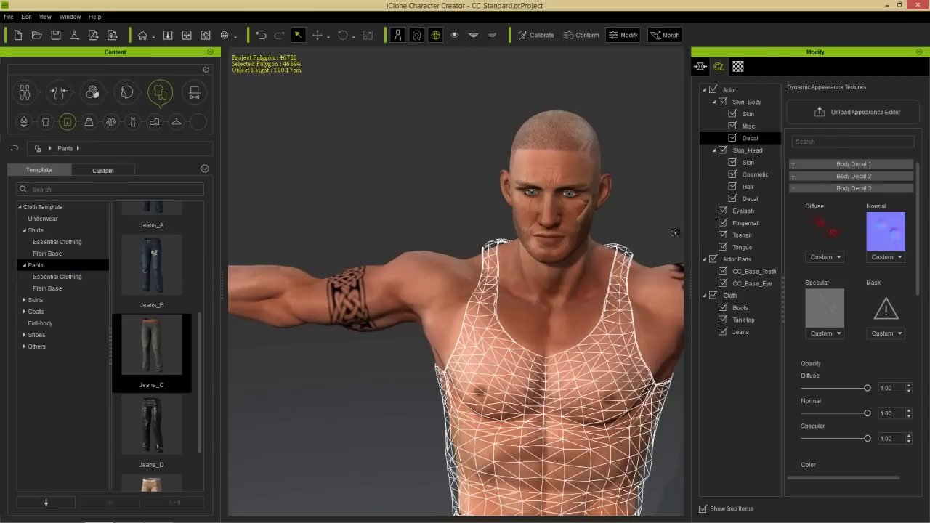
pyautogui.moveTo(623, 384); pyautogui.dragTo(593, 283, button='middle')
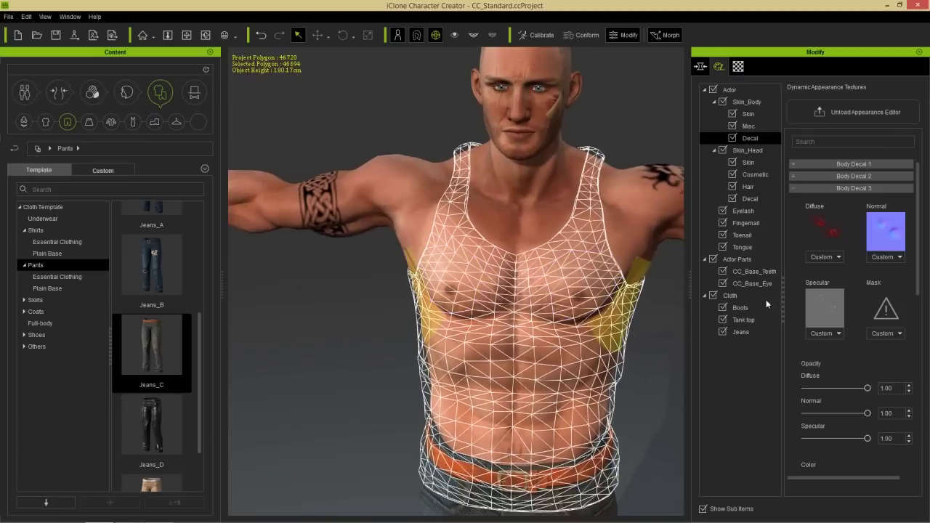
pyautogui.moveTo(921, 269); pyautogui.dragTo(927, 434)
pyautogui.moveTo(836, 342); pyautogui.dragTo(852, 343)
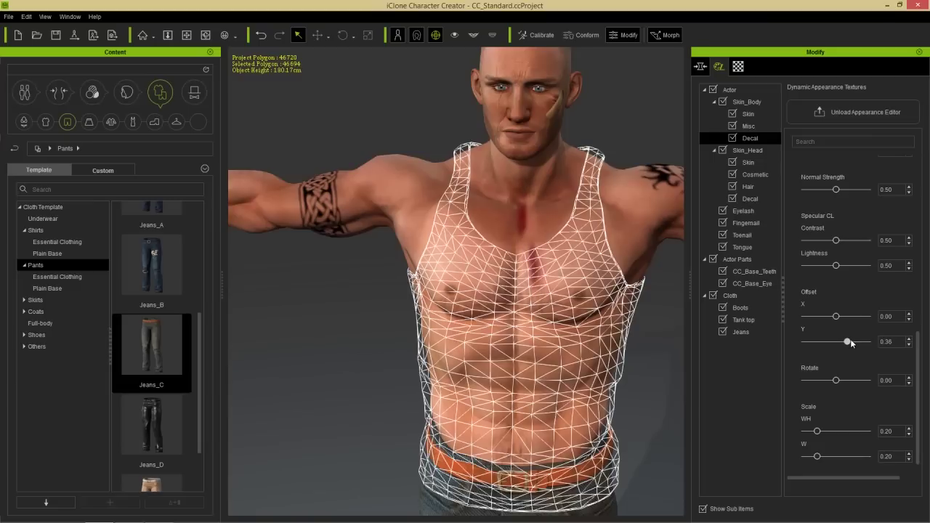
# Shape the chest scar decal with Scale W 1.00 and WH 0.09, Rotate 0.20 and Offset Y 0.39
pyautogui.moveTo(569, 265); pyautogui.dragTo(570, 345, button='middle')
pyautogui.moveTo(569, 345); pyautogui.dragTo(534, 340, button='right')
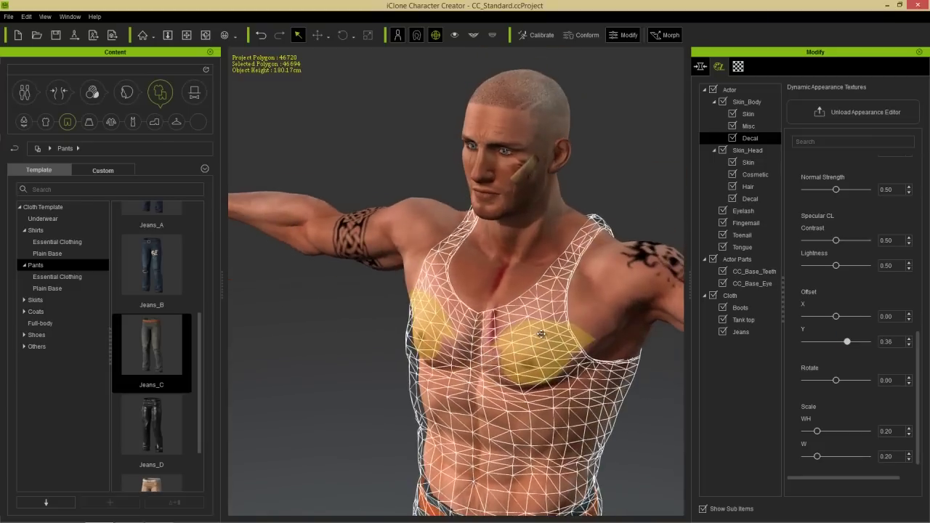
pyautogui.scroll(3, 538, 340)
pyautogui.scroll(2, 537, 340)
pyautogui.moveTo(553, 335); pyautogui.dragTo(516, 322, button='middle')
pyautogui.moveTo(515, 322); pyautogui.dragTo(554, 302, button='right')
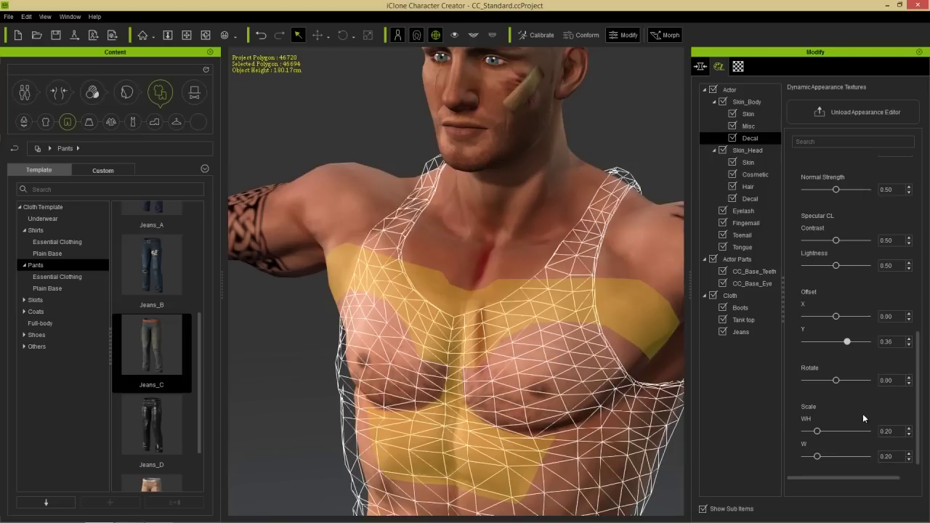
pyautogui.moveTo(817, 457); pyautogui.dragTo(885, 458)
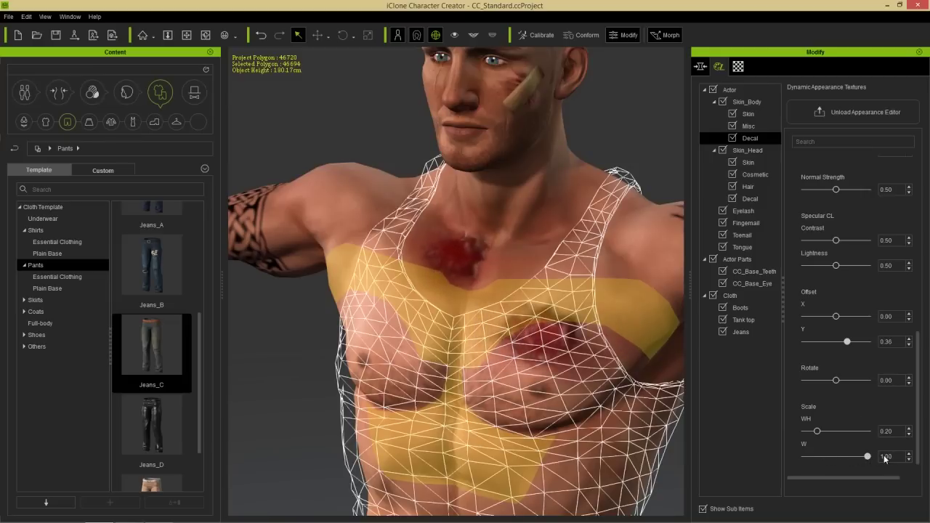
pyautogui.moveTo(816, 432); pyautogui.dragTo(810, 436)
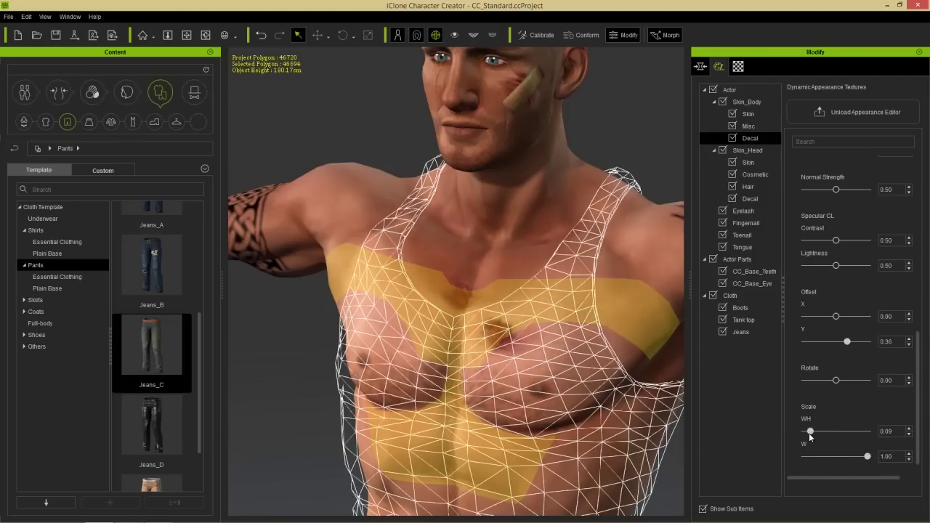
pyautogui.moveTo(840, 380); pyautogui.dragTo(845, 384)
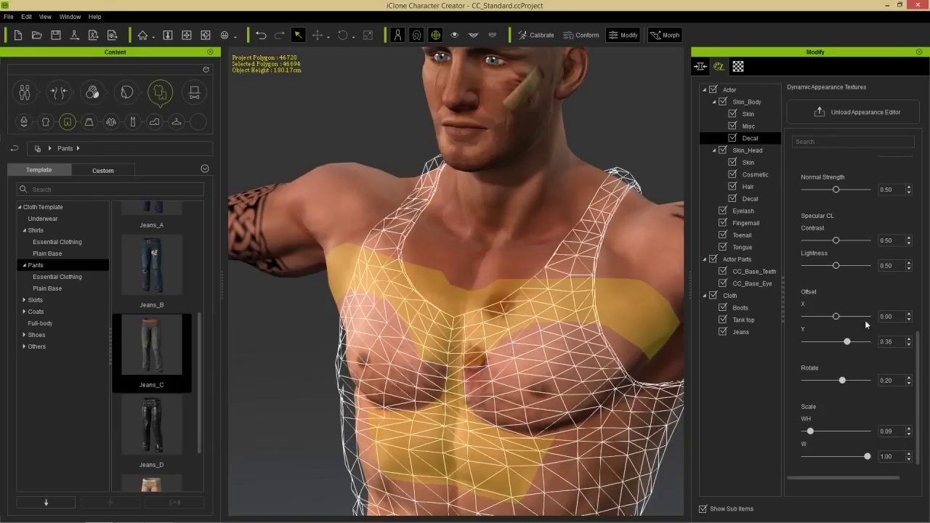
pyautogui.click(909, 339)
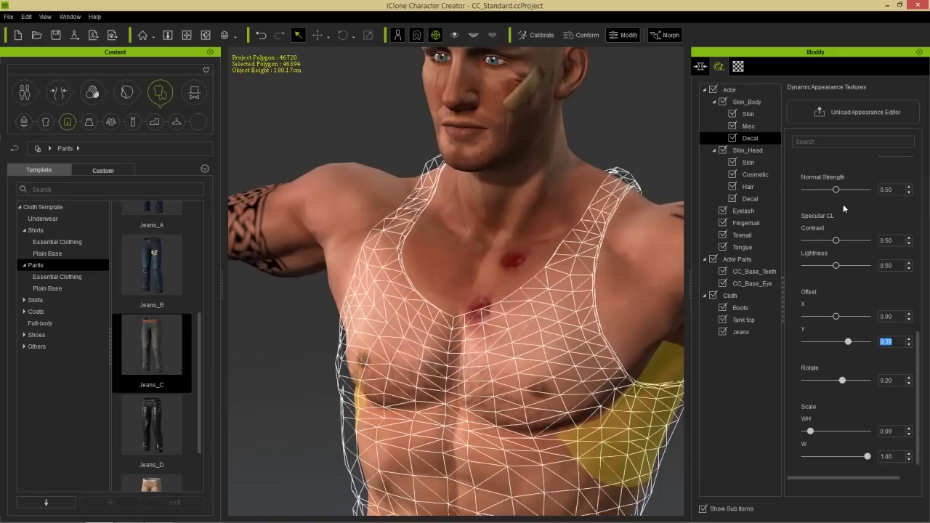
# Set the chest scar's Normal Strength to 1.00 and its Diffuse opacity to 0.32
pyautogui.moveTo(837, 192)
pyautogui.mouseDown()
pyautogui.moveTo(869, 191)
pyautogui.moveTo(829, 192)
pyautogui.moveTo(871, 191)
pyautogui.mouseUp()
pyautogui.moveTo(926, 347); pyautogui.dragTo(923, 231)
pyautogui.moveTo(859, 276); pyautogui.dragTo(827, 275)
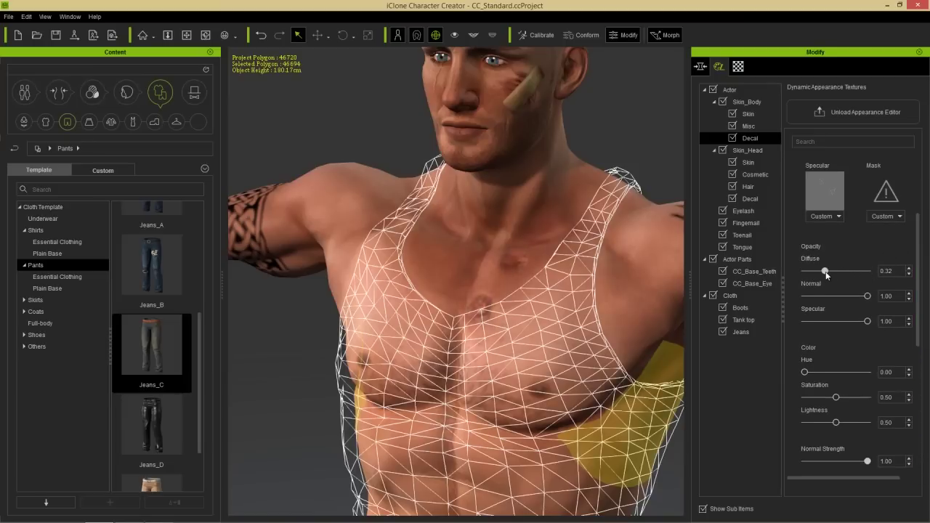
# Examine the chest scar and arm tattoos on the character's body from several angles and distances
pyautogui.moveTo(525, 353); pyautogui.dragTo(558, 335, button='right')
pyautogui.moveTo(563, 262); pyautogui.dragTo(580, 307, button='middle')
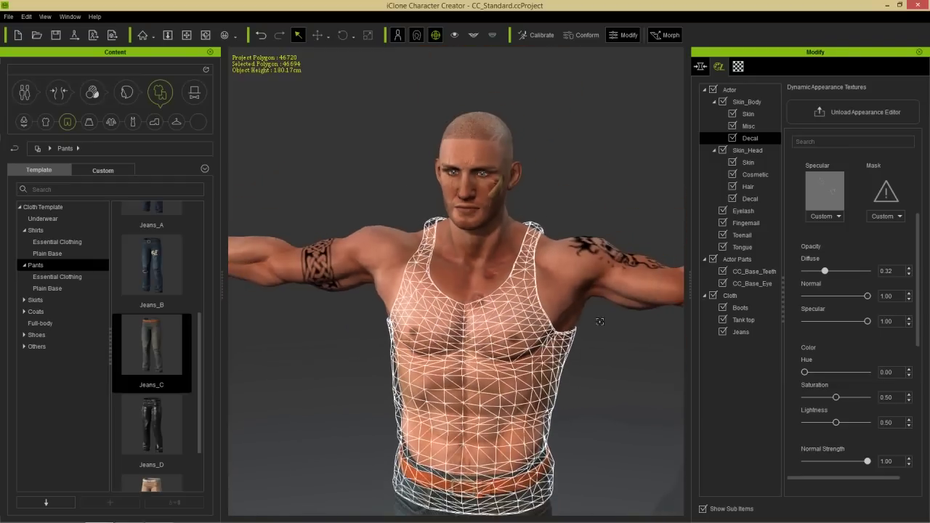
pyautogui.moveTo(561, 367); pyautogui.dragTo(573, 322, button='middle')
pyautogui.scroll(-1, 573, 322)
pyautogui.moveTo(573, 322); pyautogui.dragTo(550, 324, button='right')
pyautogui.moveTo(551, 324); pyautogui.dragTo(545, 363, button='middle')
pyautogui.moveTo(545, 364); pyautogui.dragTo(556, 356, button='right')
pyautogui.scroll(2, 558, 345)
pyautogui.scroll(2, 559, 346)
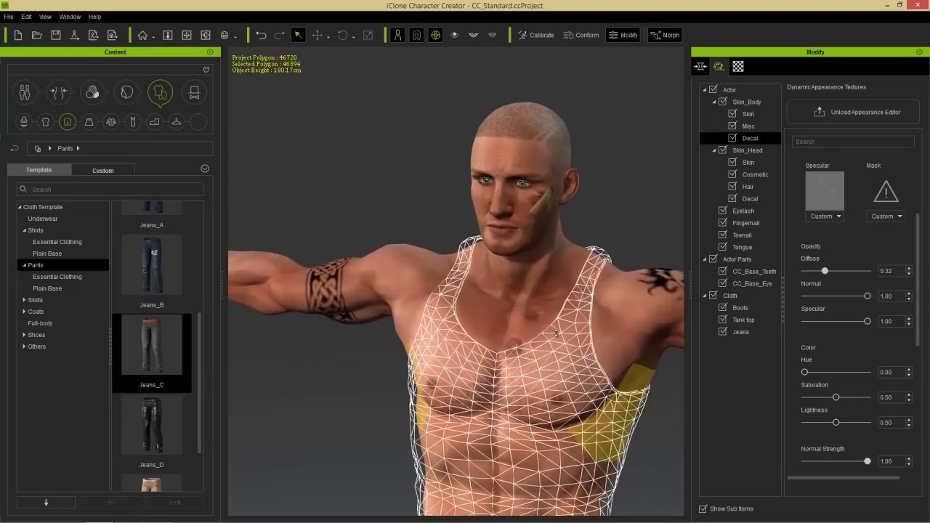
pyautogui.moveTo(558, 345); pyautogui.dragTo(537, 342, button='middle')
# Switch the clothing from wireframe back to solid display and load the appearance editor for the tank top
pyautogui.click(439, 37)
pyautogui.moveTo(580, 391); pyautogui.dragTo(574, 253, button='middle')
pyautogui.moveTo(613, 318); pyautogui.dragTo(596, 294, button='right')
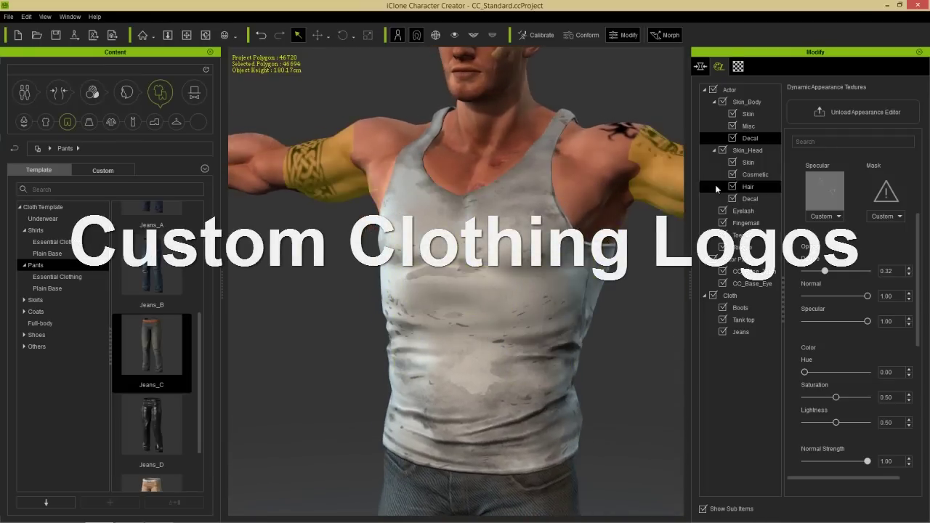
pyautogui.click(742, 320)
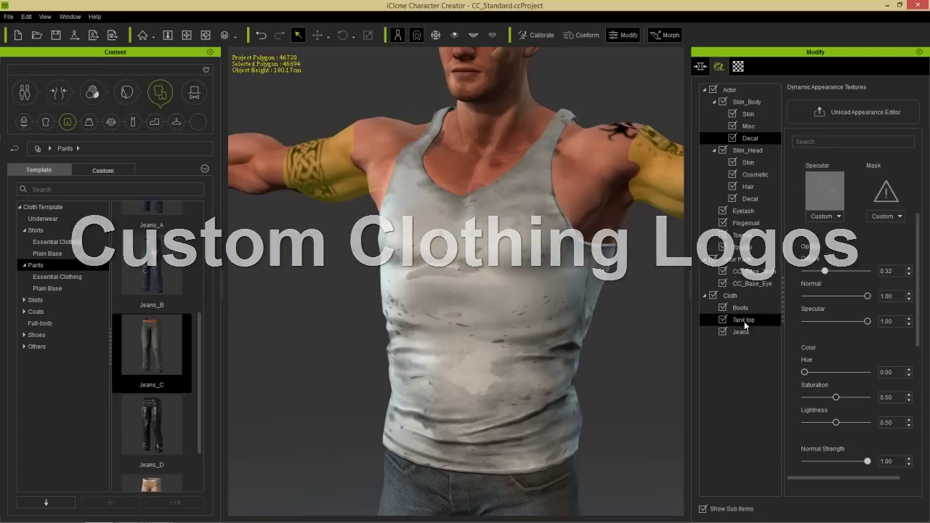
pyautogui.click(866, 111)
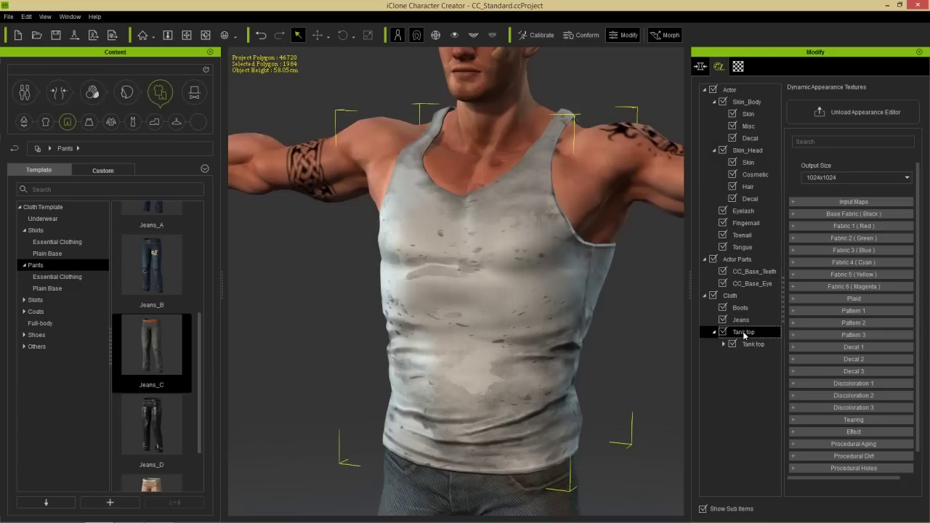
# Load the adidas-logo image from the Desktop as the diffuse texture of the tank top's Decal 1
pyautogui.click(724, 344)
pyautogui.click(760, 394)
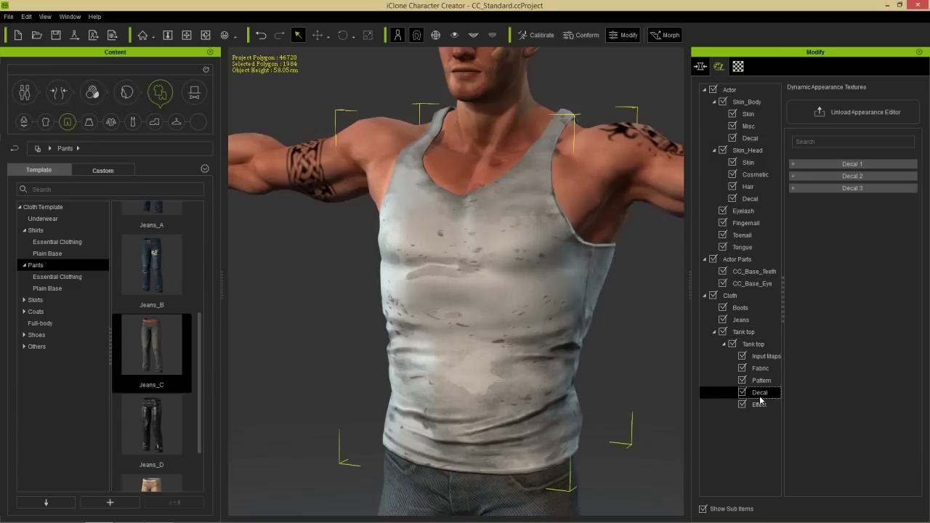
pyautogui.click(862, 167)
pyautogui.scroll(-1, 920, 189)
pyautogui.scroll(1, 920, 189)
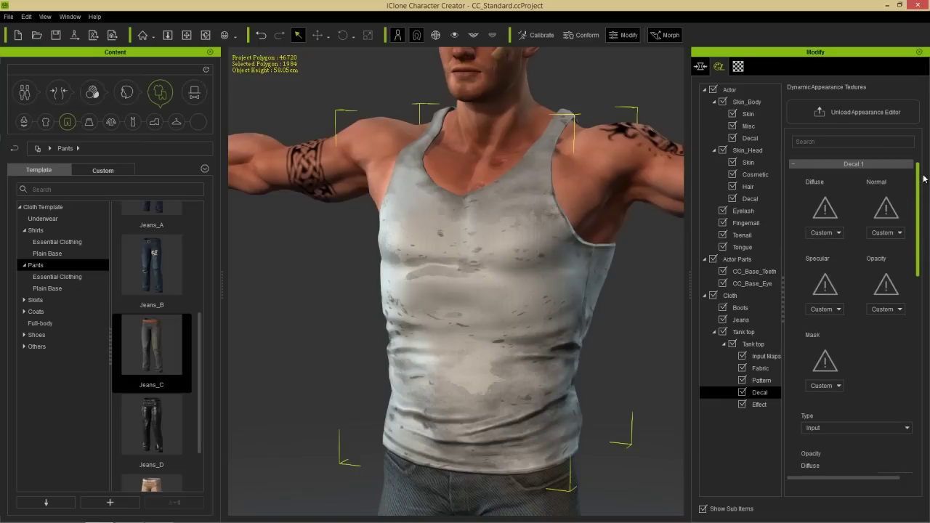
pyautogui.click(826, 212)
pyautogui.click(38, 78)
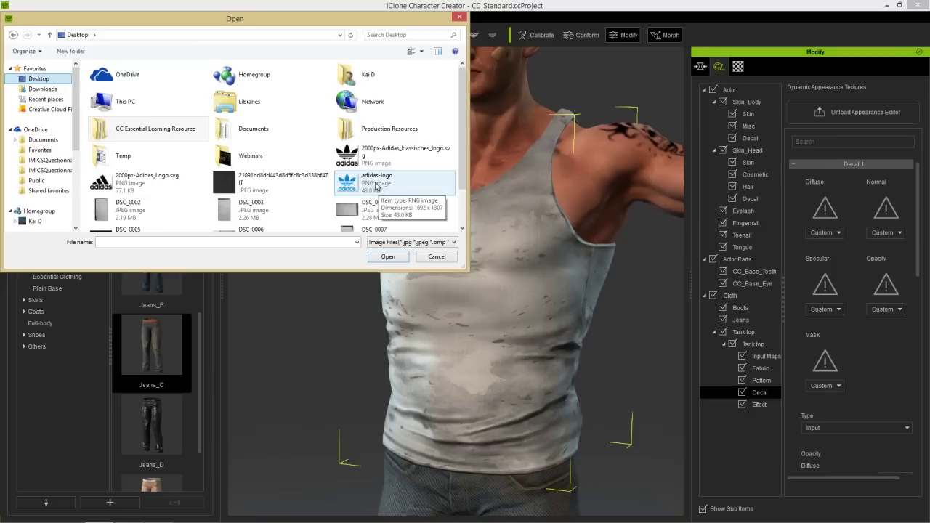
pyautogui.doubleClick(376, 183)
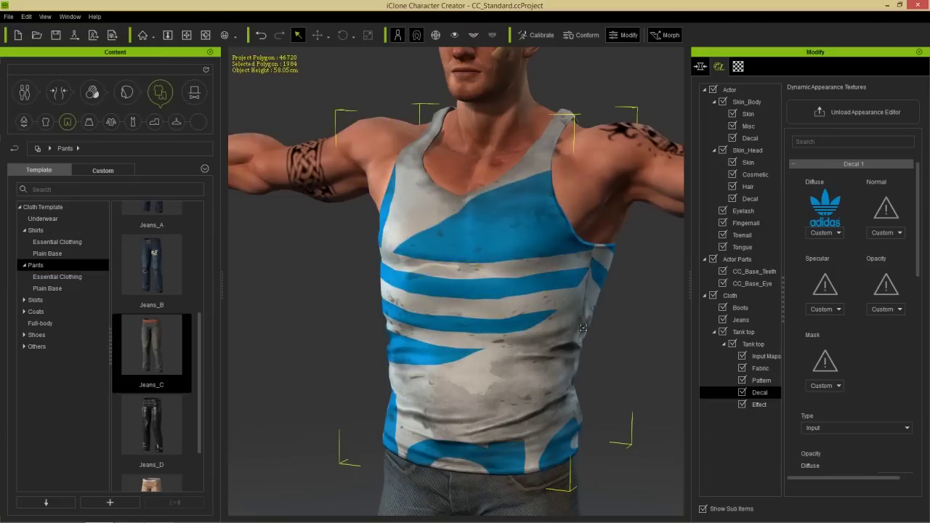
# Fit the logo on the tank top's front with Scale W&H 0.30, Translate X -0.19 and Scale W 0.61
pyautogui.moveTo(448, 339); pyautogui.dragTo(539, 298, button='right')
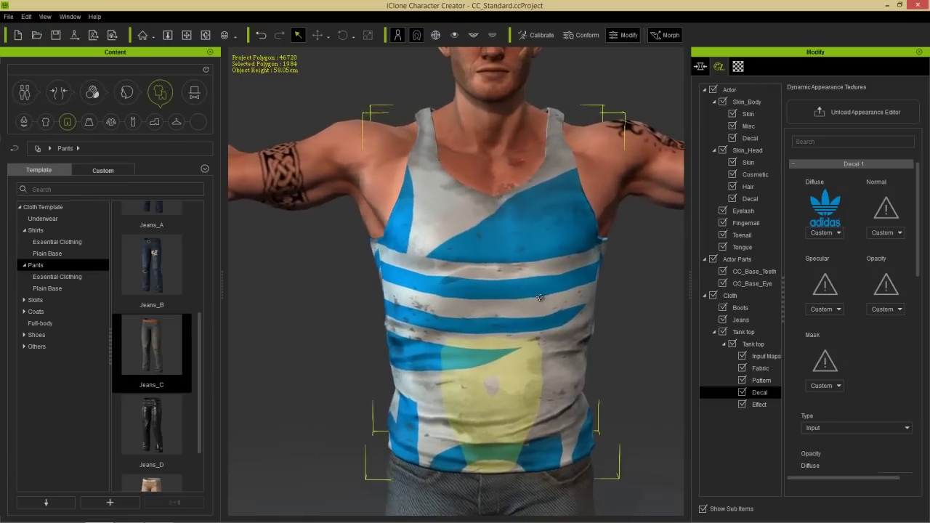
pyautogui.moveTo(526, 298); pyautogui.dragTo(529, 272, button='middle')
pyautogui.scroll(-1, 529, 273)
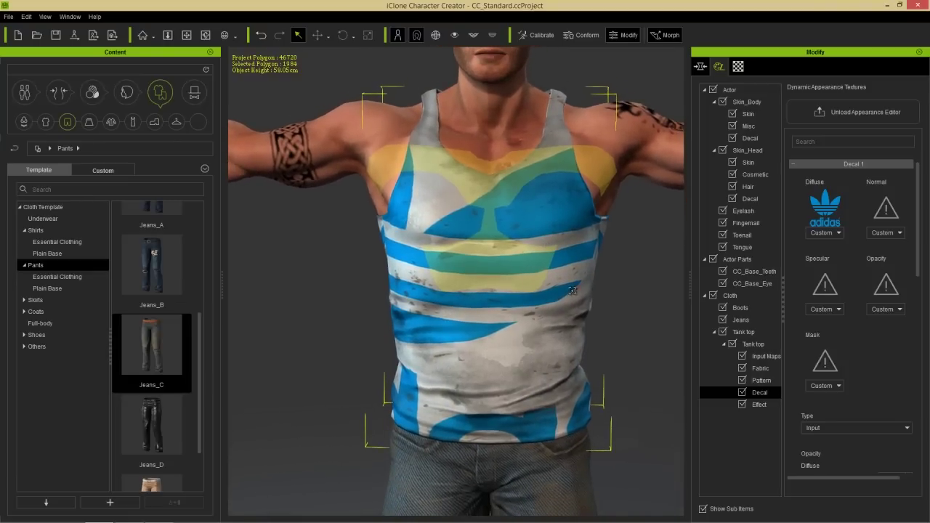
pyautogui.moveTo(920, 229); pyautogui.dragTo(919, 418)
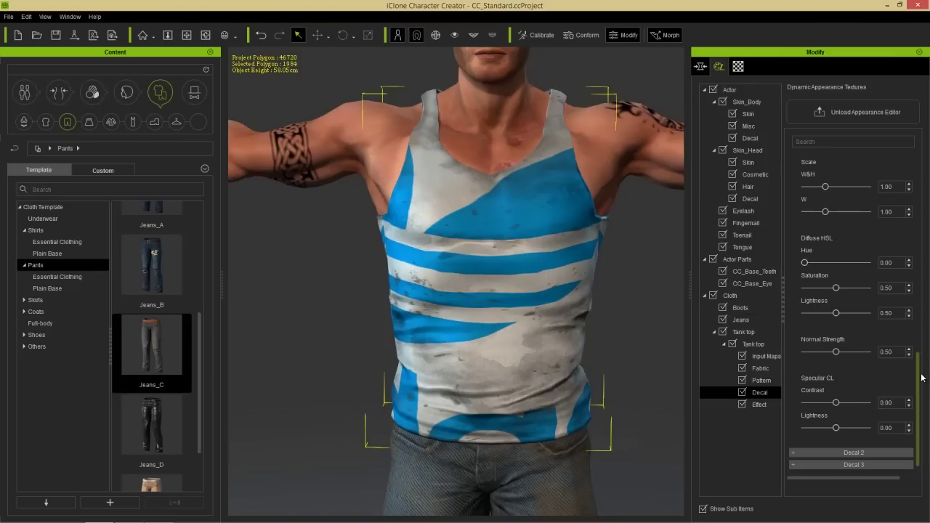
pyautogui.scroll(3, 920, 378)
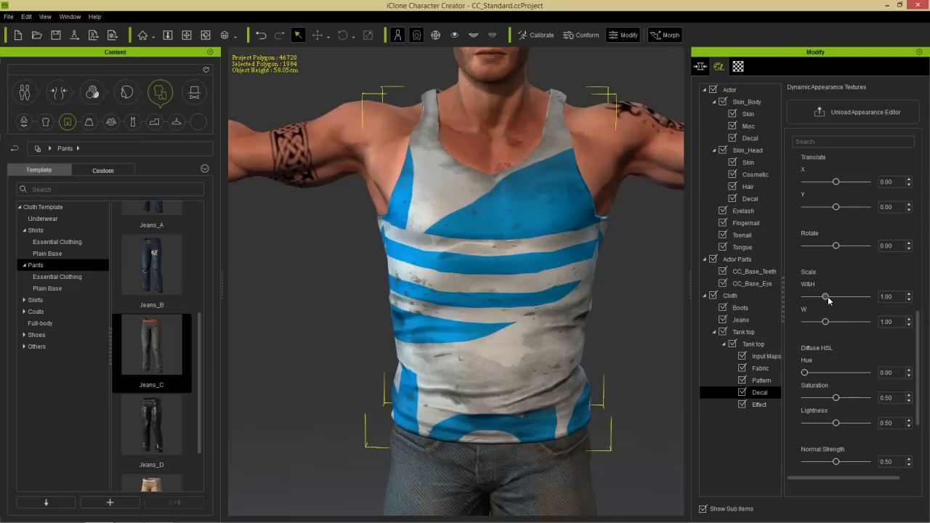
pyautogui.moveTo(826, 297); pyautogui.dragTo(812, 297)
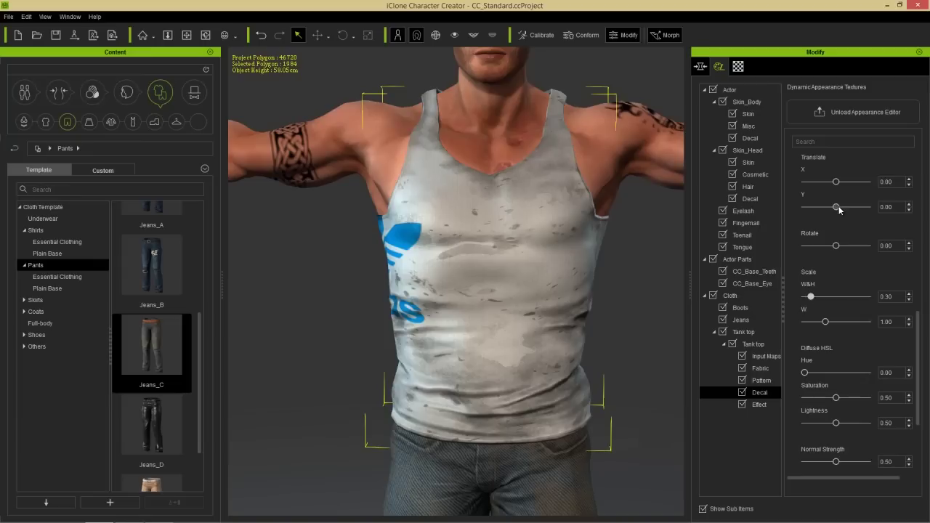
pyautogui.moveTo(834, 181); pyautogui.dragTo(831, 186)
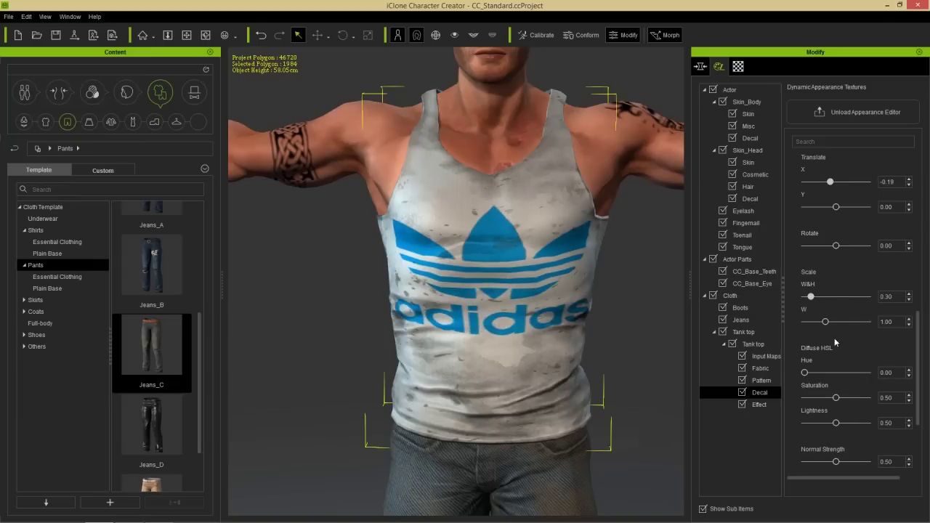
pyautogui.moveTo(827, 323); pyautogui.dragTo(820, 325)
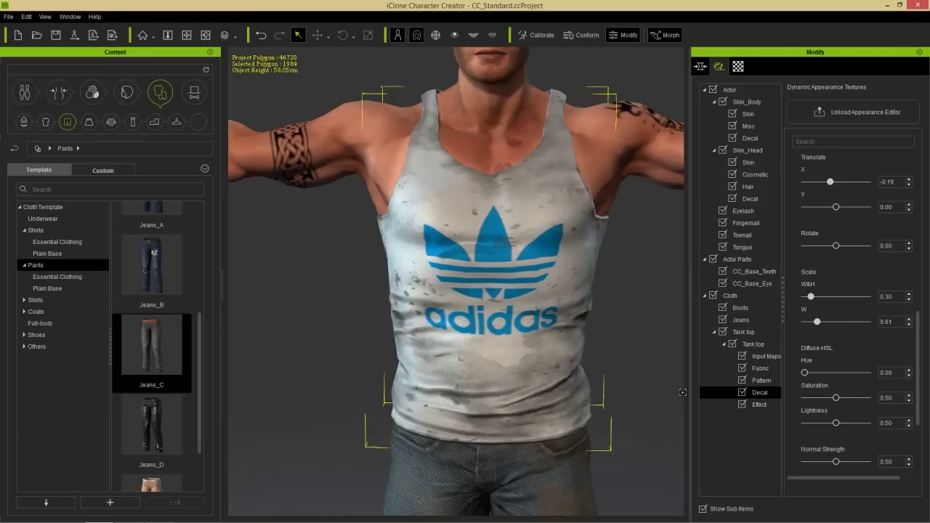
# Load the Blend_02 image from the Blend Maps folder as the mask of the tank top's Decal 1
pyautogui.moveTo(615, 370); pyautogui.dragTo(587, 297, button='right')
pyautogui.scroll(4, 553, 344)
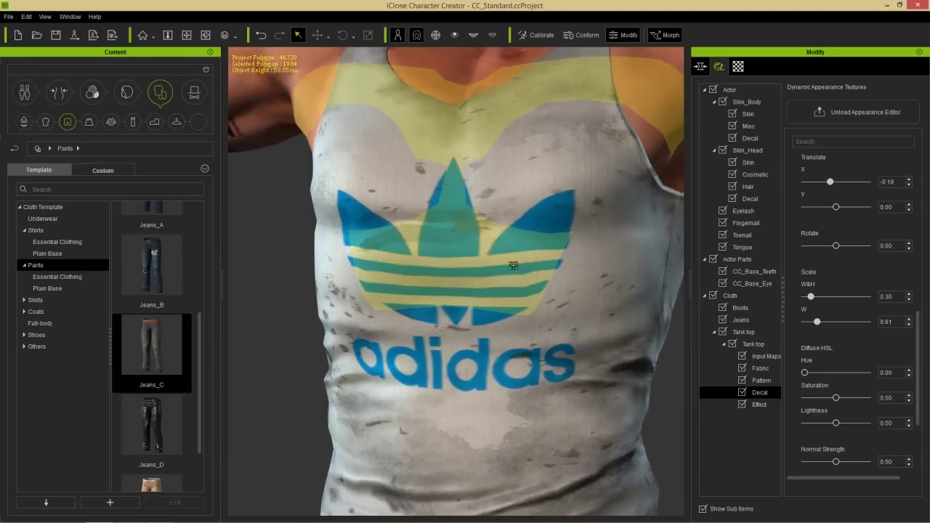
pyautogui.moveTo(920, 335); pyautogui.dragTo(929, 185)
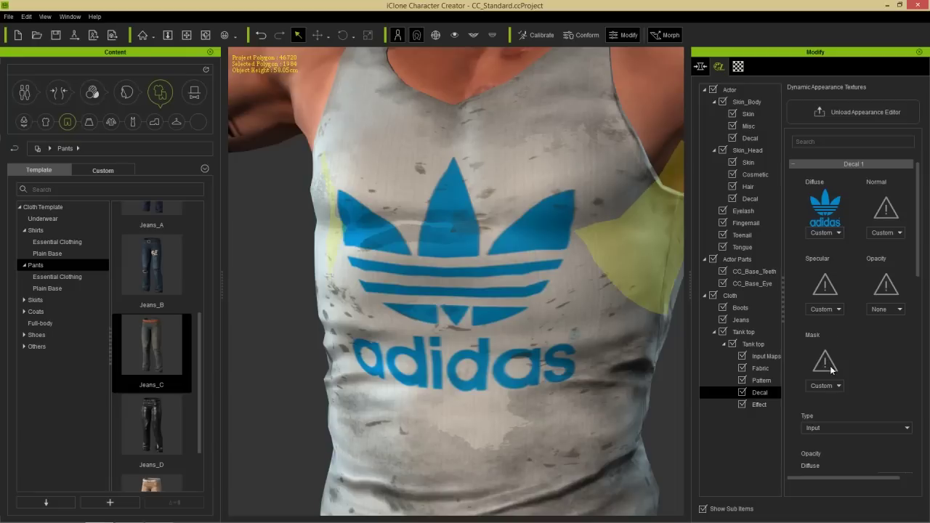
pyautogui.click(825, 361)
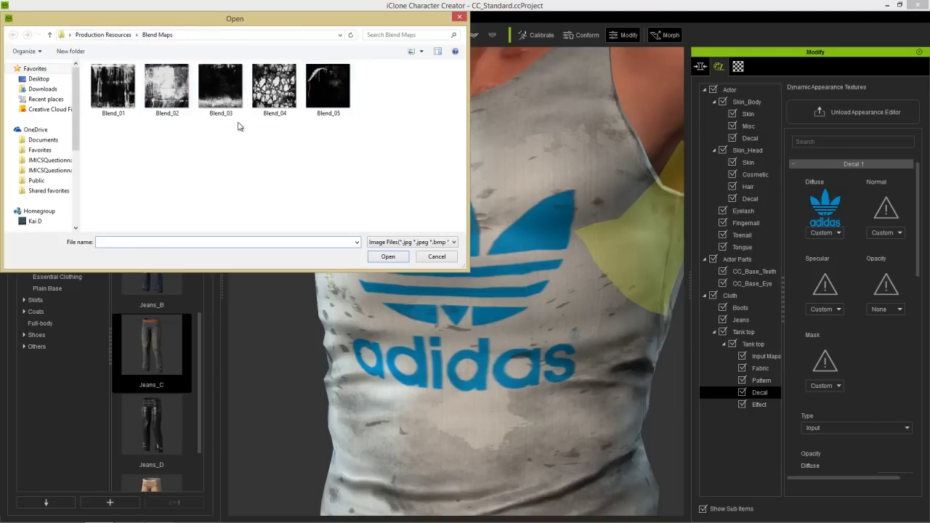
pyautogui.doubleClick(167, 87)
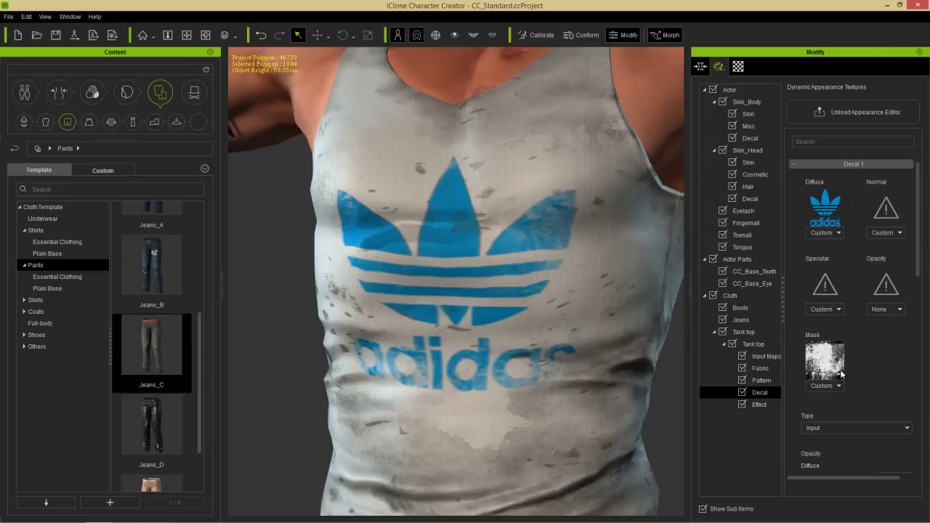
# Try the Blend_04 image as the logo's mask, and switch the mask back to Blend_02
pyautogui.scroll(-5, 628, 363)
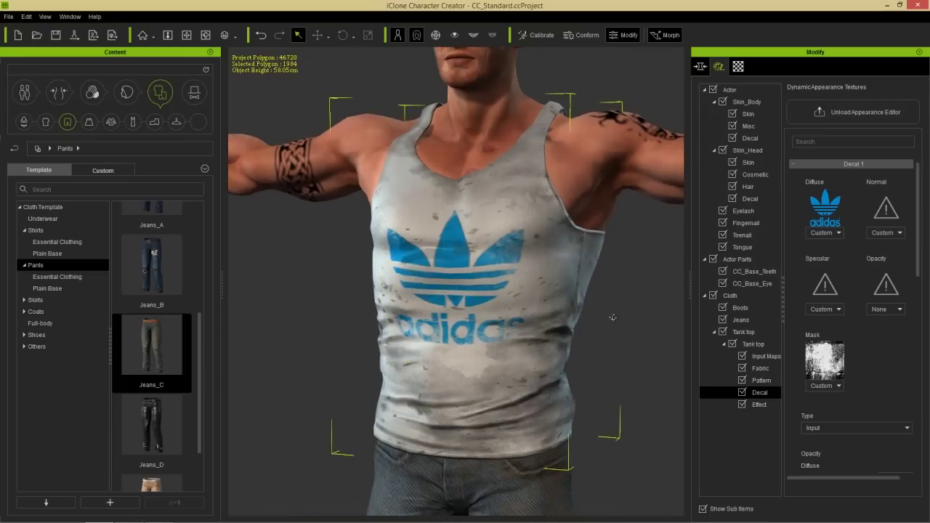
pyautogui.scroll(5, 600, 311)
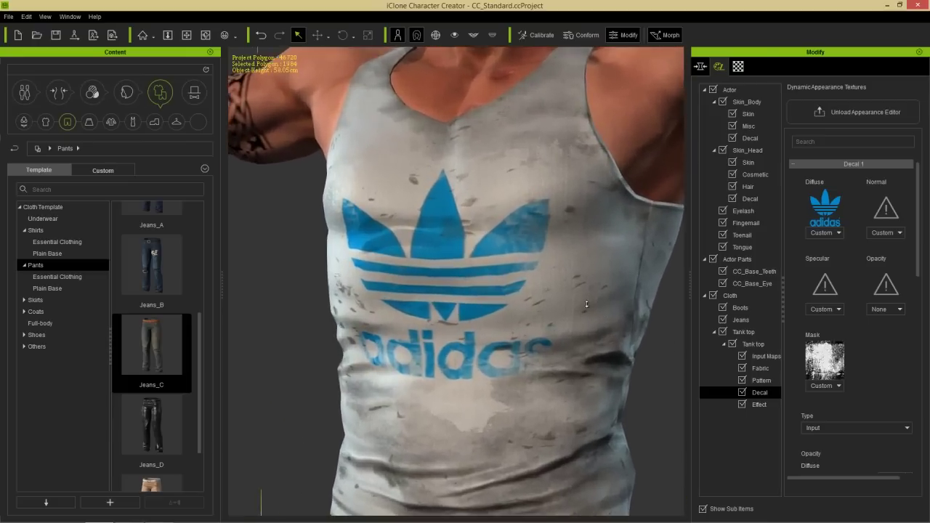
pyautogui.click(824, 360)
pyautogui.doubleClick(277, 83)
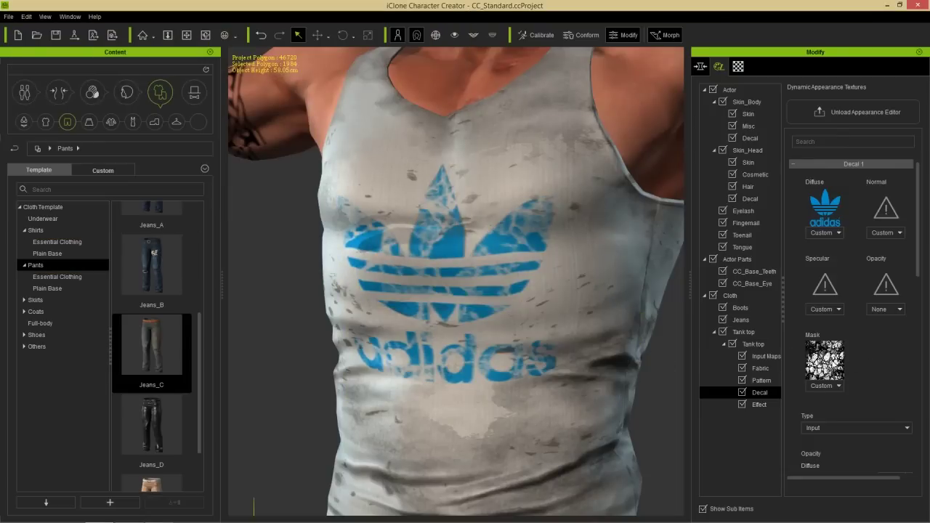
pyautogui.click(824, 360)
pyautogui.doubleClick(169, 80)
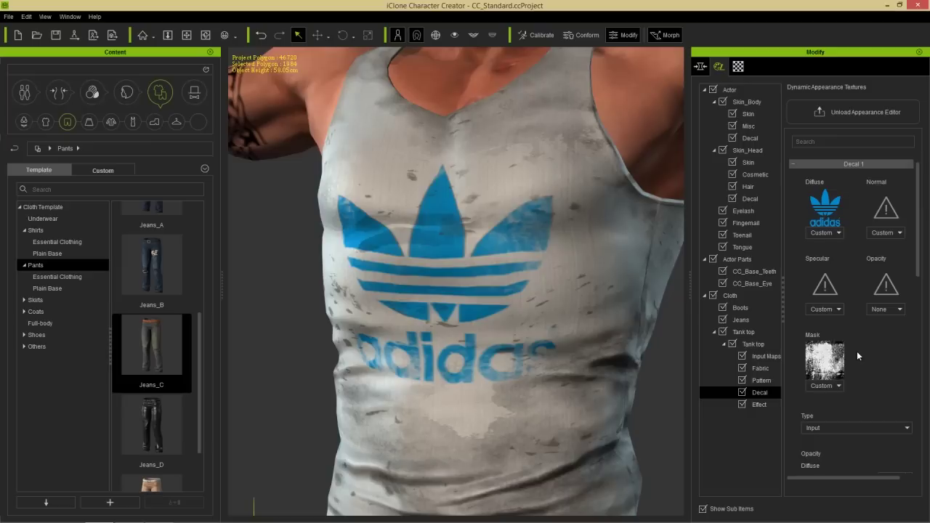
pyautogui.scroll(-5, 545, 241)
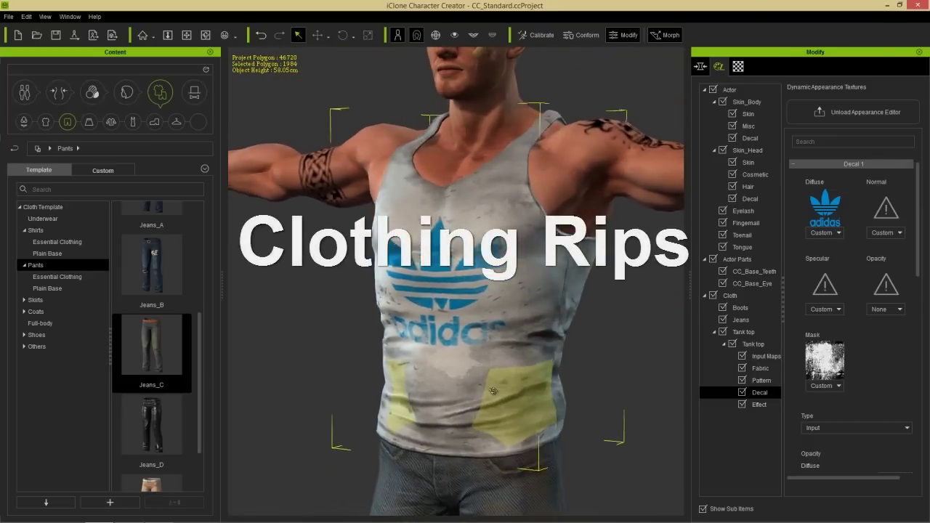
# Set the type of the tank top's Decal 2 to Hole 1 and check the rip on the body
pyautogui.moveTo(534, 274); pyautogui.dragTo(532, 327, button='middle')
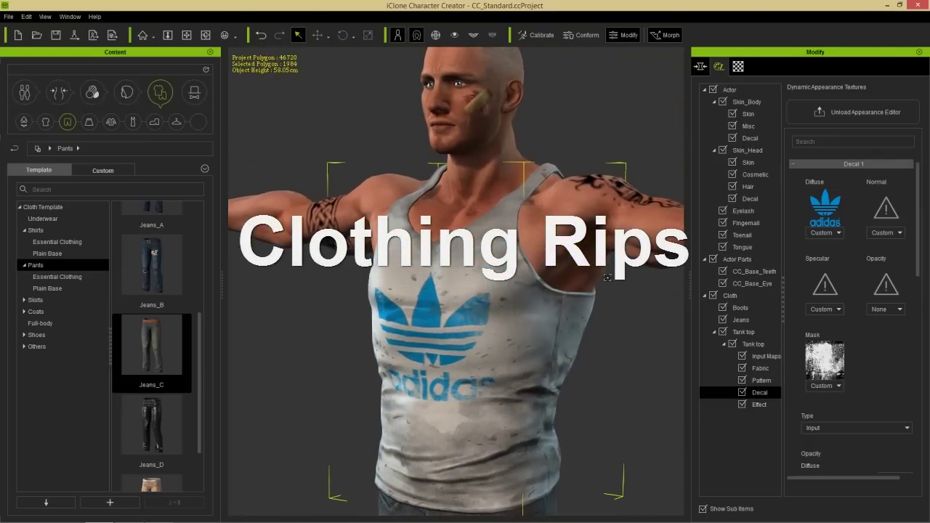
pyautogui.click(852, 164)
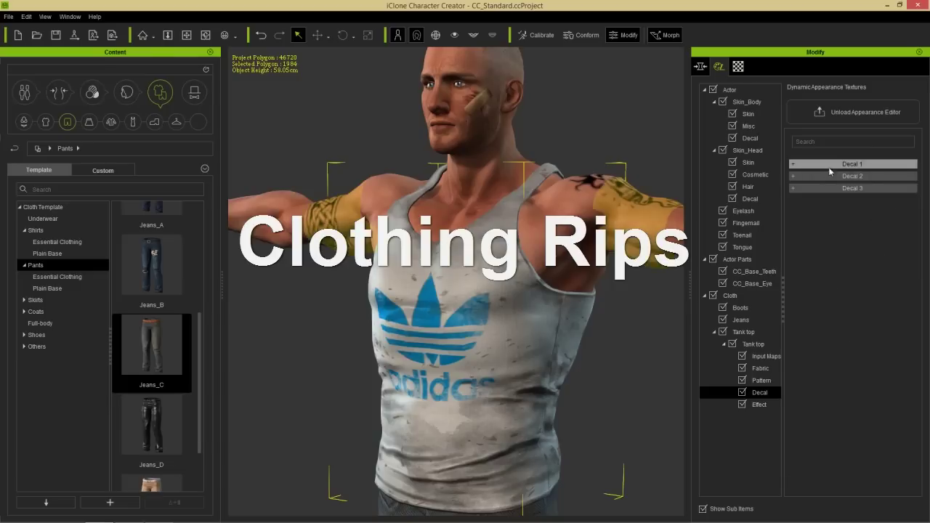
pyautogui.click(849, 177)
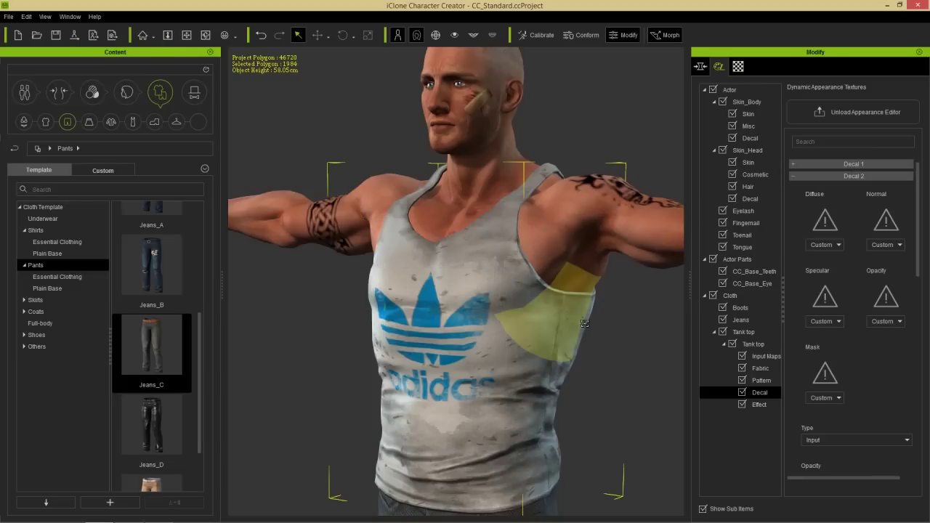
pyautogui.moveTo(593, 324); pyautogui.dragTo(593, 305, button='middle')
pyautogui.moveTo(591, 305); pyautogui.dragTo(599, 305, button='right')
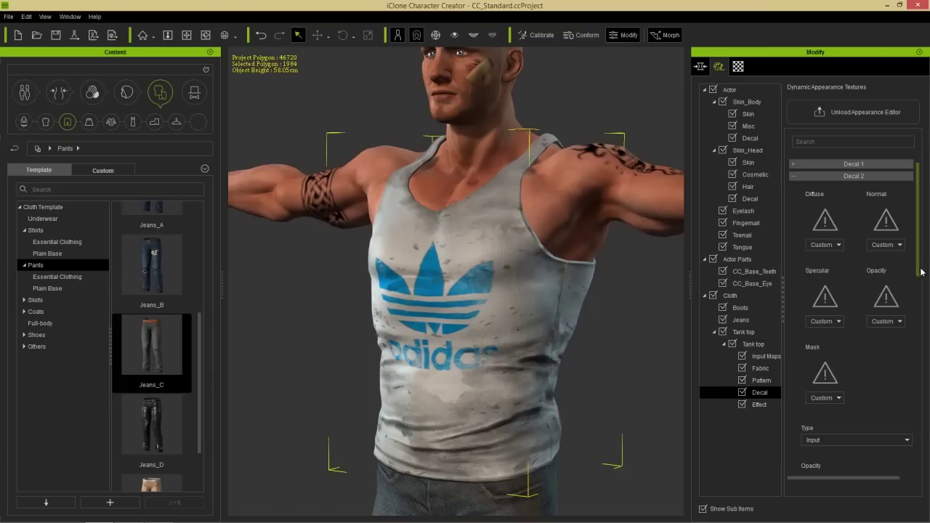
pyautogui.scroll(-5, 919, 241)
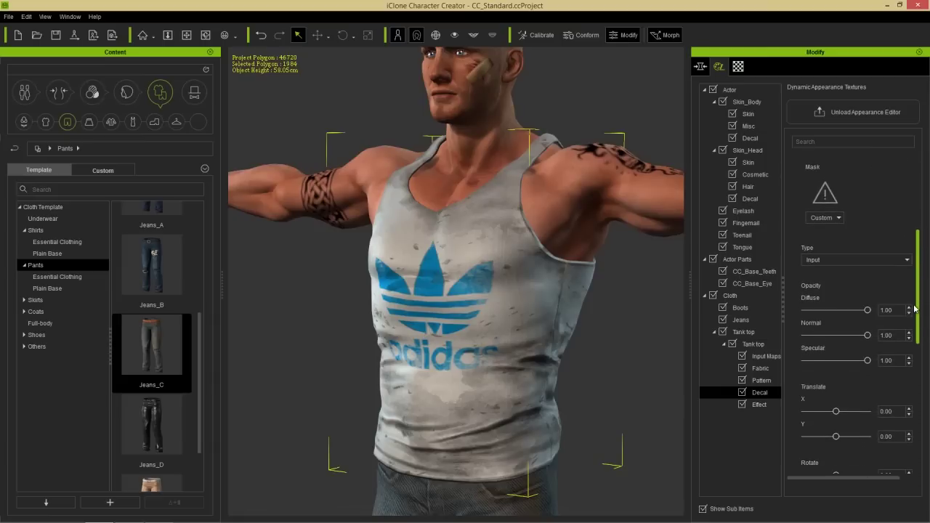
pyautogui.click(825, 260)
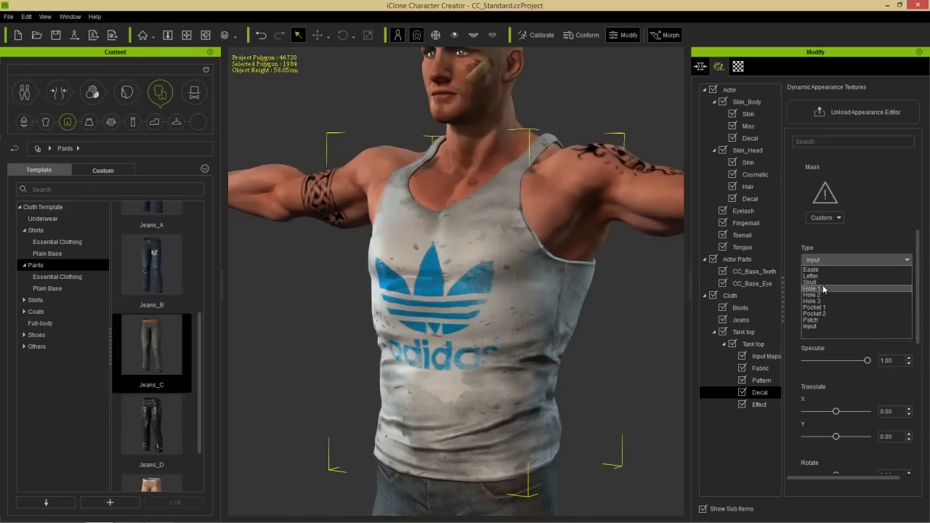
pyautogui.click(822, 288)
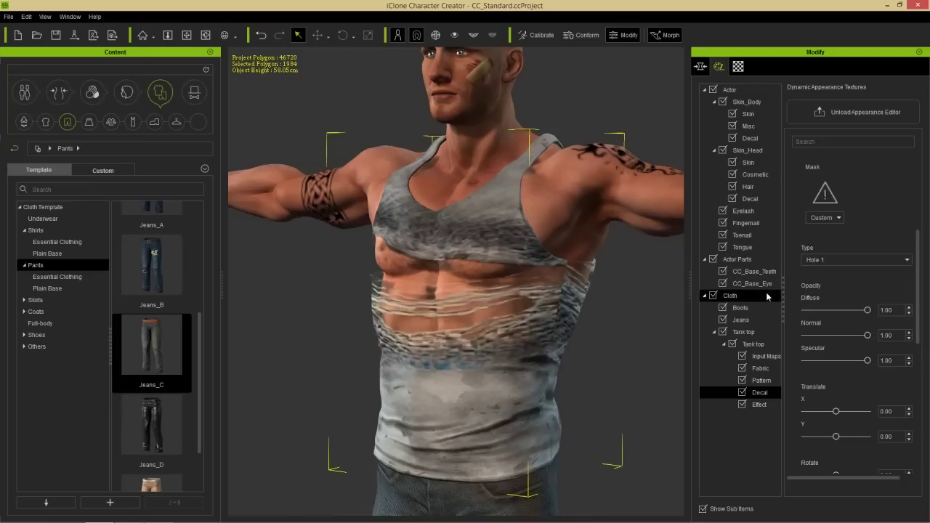
pyautogui.moveTo(625, 341); pyautogui.dragTo(604, 358, button='right')
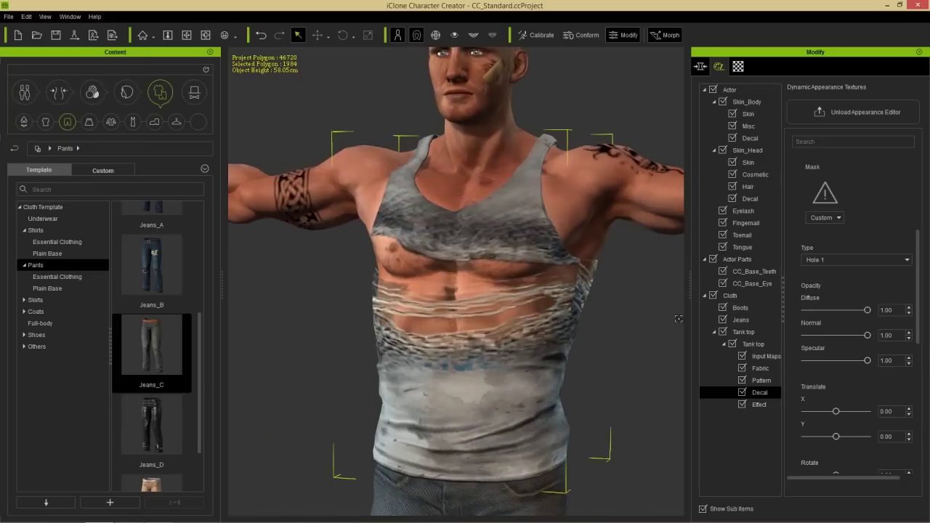
pyautogui.moveTo(480, 353); pyautogui.dragTo(407, 359, button='right')
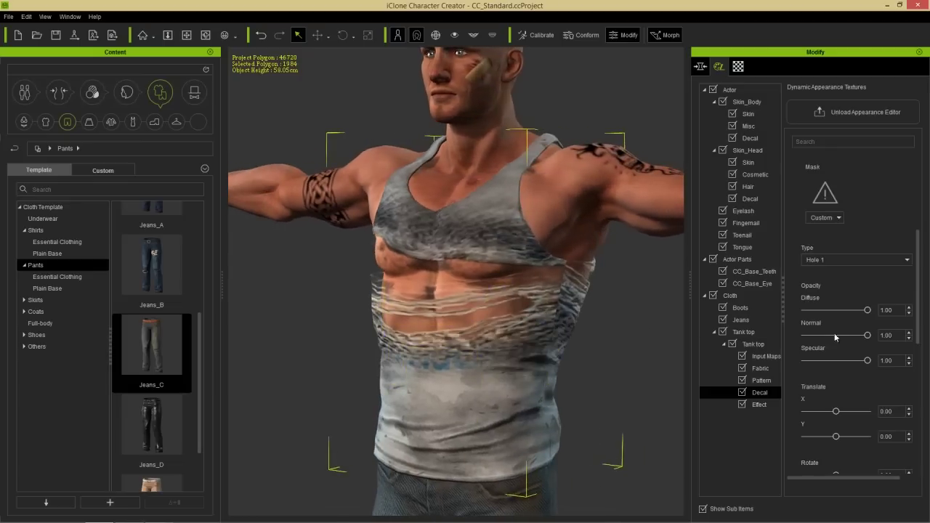
# Shrink the Decal 2 rip to Scale W&H 0.40 and move it to the tank top's waist with Translate X -0.09, Y -0.27
pyautogui.moveTo(917, 265); pyautogui.dragTo(917, 401)
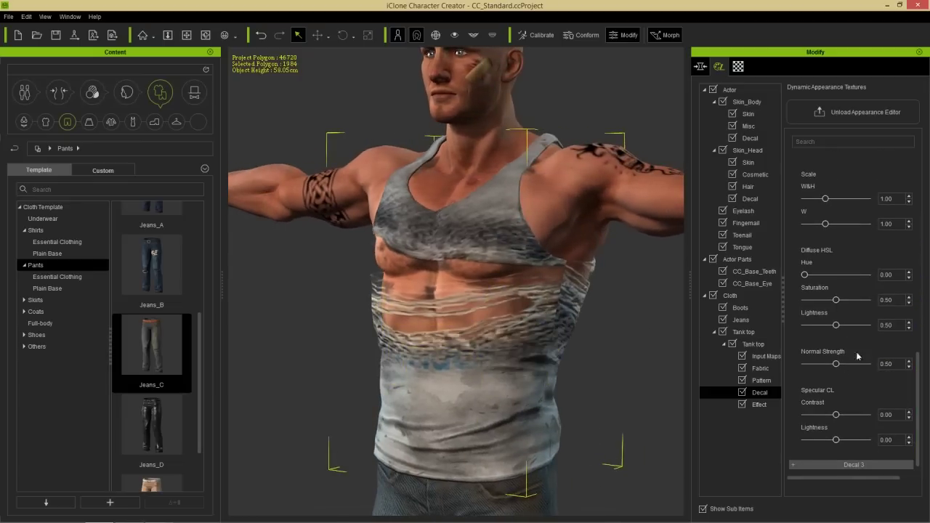
pyautogui.moveTo(825, 201); pyautogui.dragTo(814, 208)
pyautogui.moveTo(494, 317); pyautogui.dragTo(662, 310, button='right')
pyautogui.moveTo(411, 333)
pyautogui.mouseDown(button='right')
pyautogui.moveTo(596, 327)
pyautogui.moveTo(412, 343)
pyautogui.mouseUp(button='right')
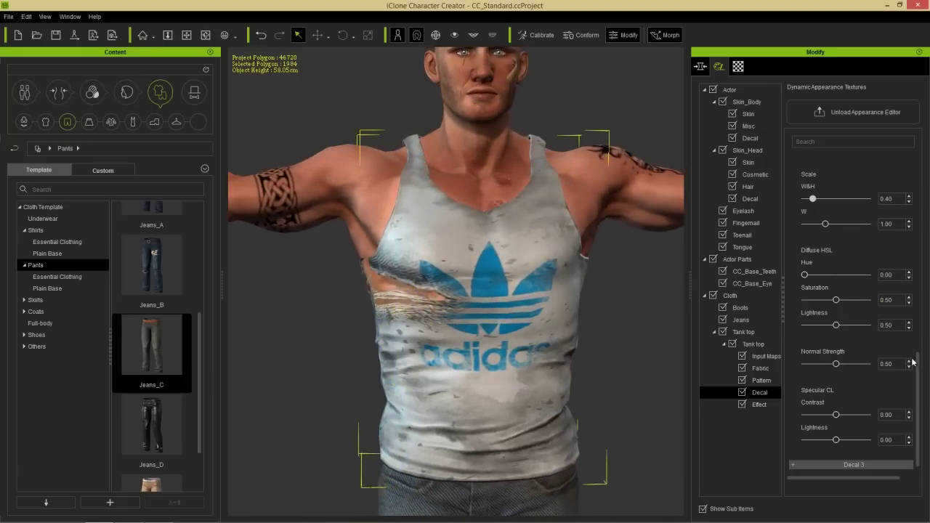
pyautogui.moveTo(918, 367); pyautogui.dragTo(899, 294)
pyautogui.moveTo(837, 296); pyautogui.dragTo(829, 305)
pyautogui.moveTo(835, 272); pyautogui.dragTo(833, 274)
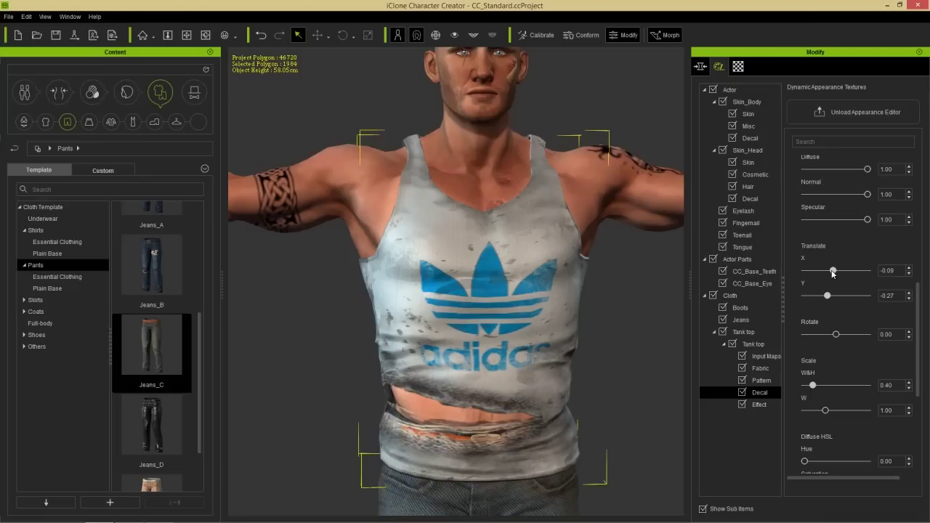
# Reduce the rip to a slit near the hem with Scale W&H 0.14, Scale W 1.34 and Translate Y -0.34
pyautogui.moveTo(816, 391); pyautogui.dragTo(833, 410)
pyautogui.click(908, 299)
pyautogui.click(908, 299)
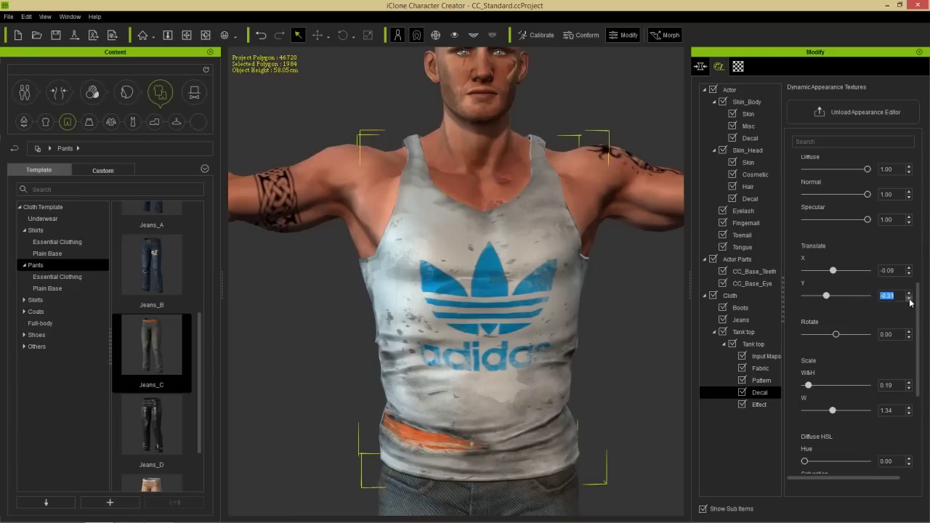
pyautogui.click(909, 298)
pyautogui.click(909, 298)
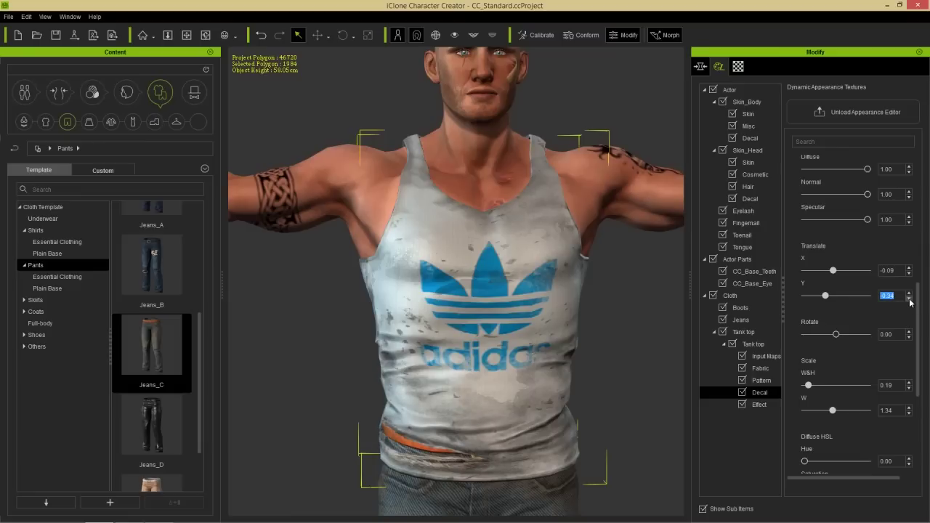
pyautogui.click(909, 299)
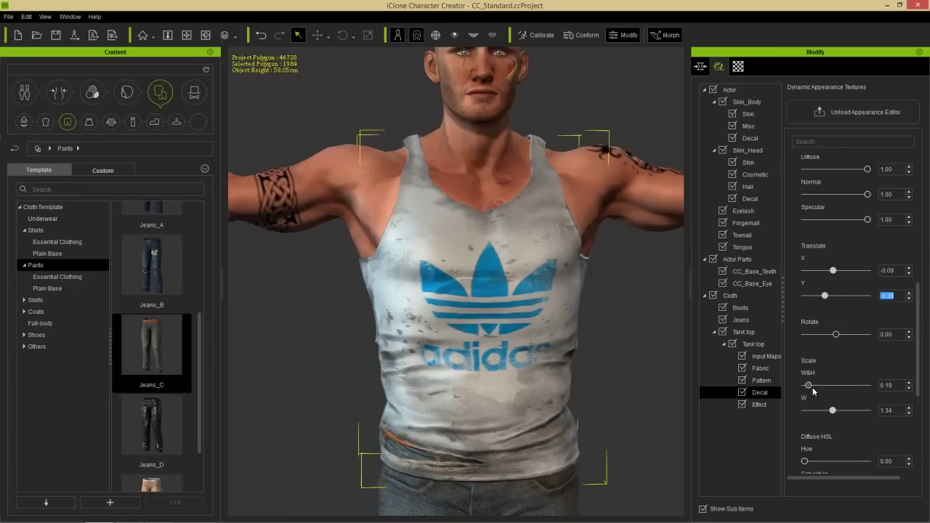
pyautogui.moveTo(811, 386); pyautogui.dragTo(808, 386)
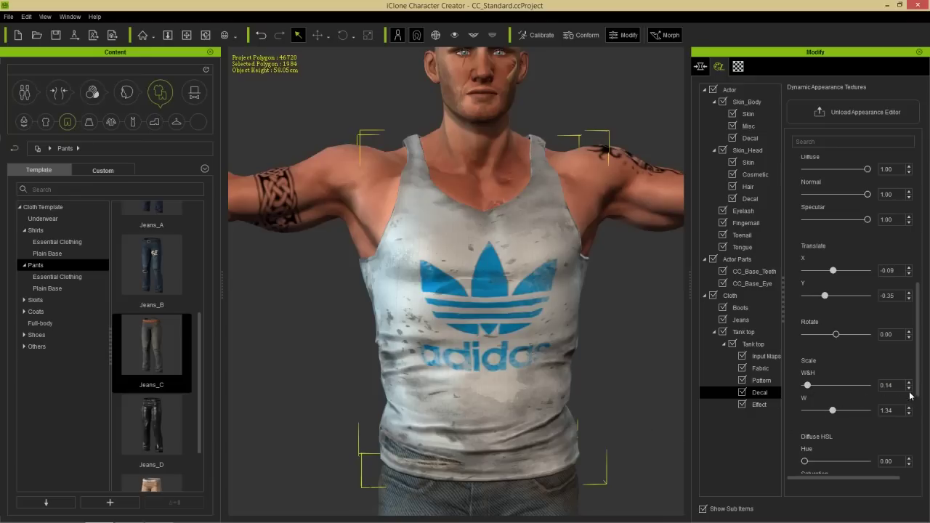
pyautogui.click(908, 293)
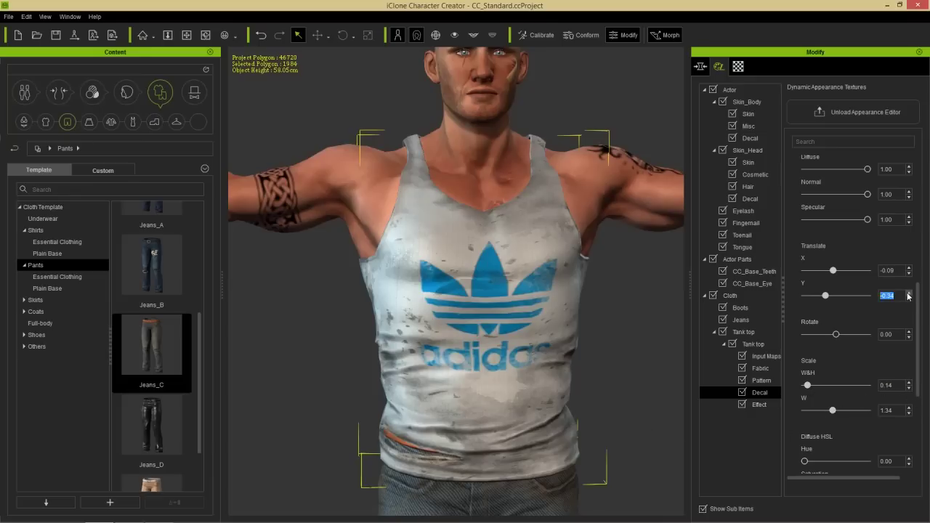
# Shift the hem rip sideways to Translate X -0.14, check it around the body and collapse the Decal 2 settings
pyautogui.moveTo(487, 432); pyautogui.dragTo(682, 468, button='right')
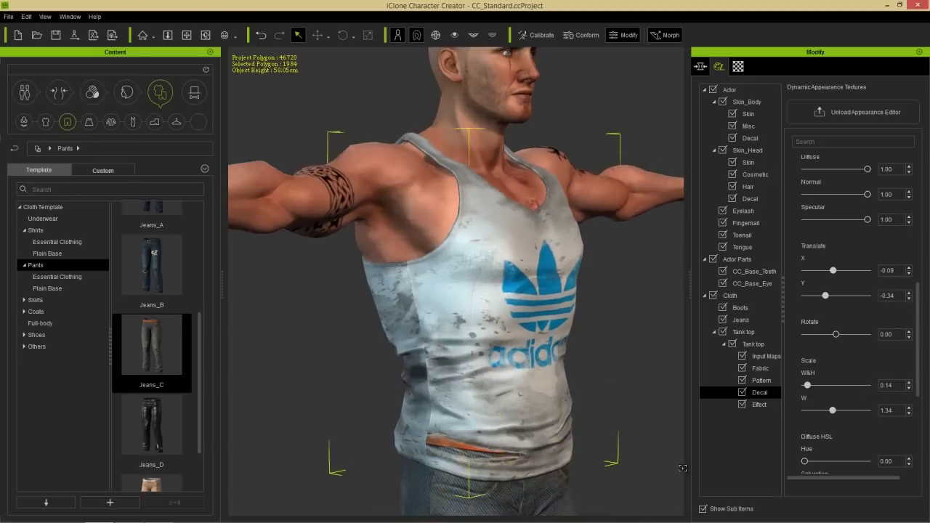
pyautogui.moveTo(644, 415); pyautogui.dragTo(617, 417, button='right')
pyautogui.moveTo(428, 434); pyautogui.dragTo(494, 459, button='right')
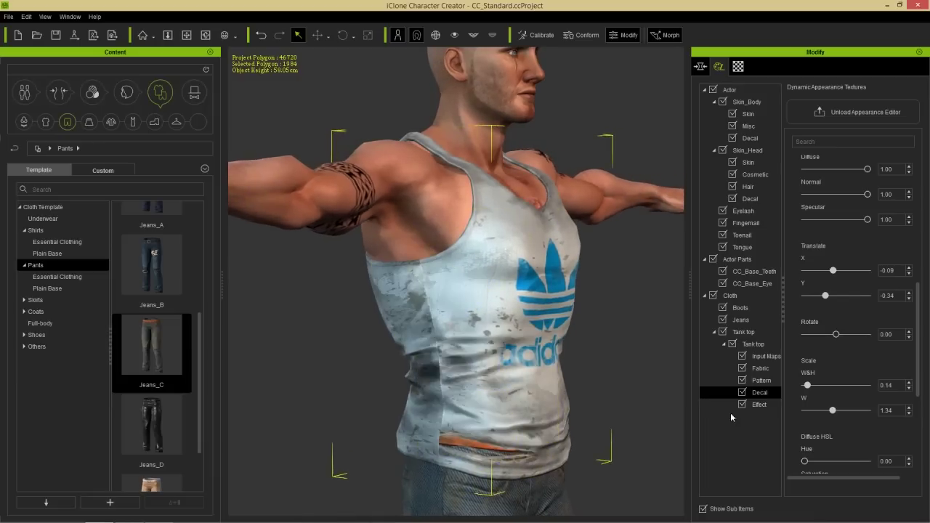
pyautogui.click(908, 274)
pyautogui.moveTo(547, 382); pyautogui.dragTo(529, 350, button='right')
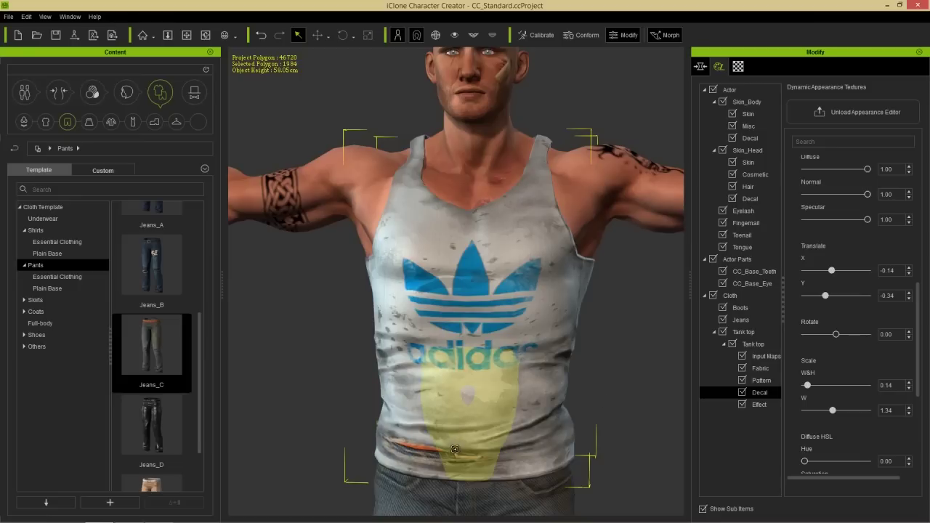
pyautogui.moveTo(918, 328); pyautogui.dragTo(917, 207)
pyautogui.click(870, 176)
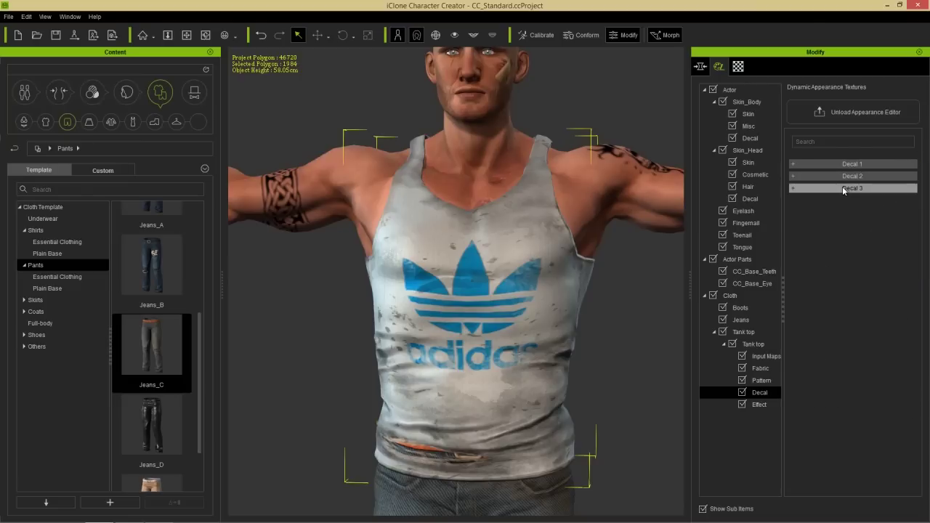
# Set the type of the tank top's Decal 3 to Skull and inspect the patch on the body
pyautogui.click(844, 188)
pyautogui.scroll(-3, 616, 282)
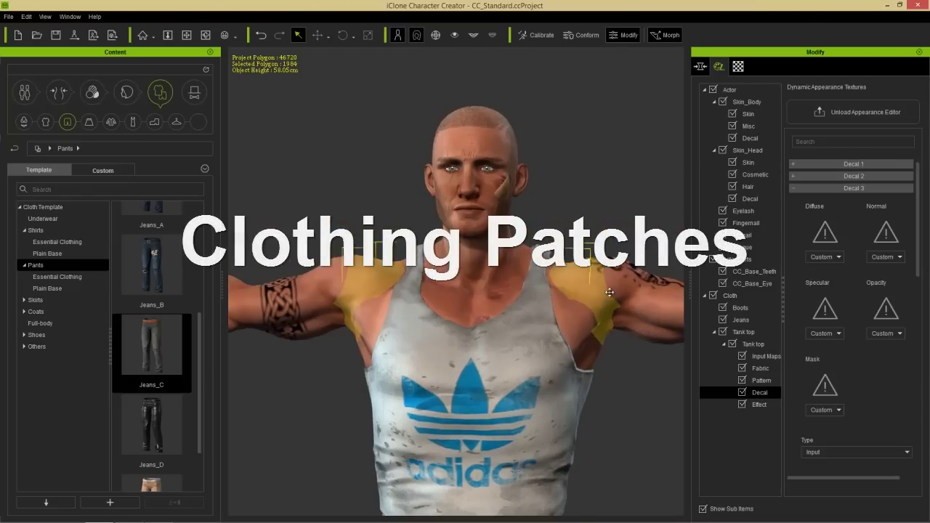
pyautogui.moveTo(617, 282); pyautogui.dragTo(626, 223, button='middle')
pyautogui.scroll(-1, 626, 222)
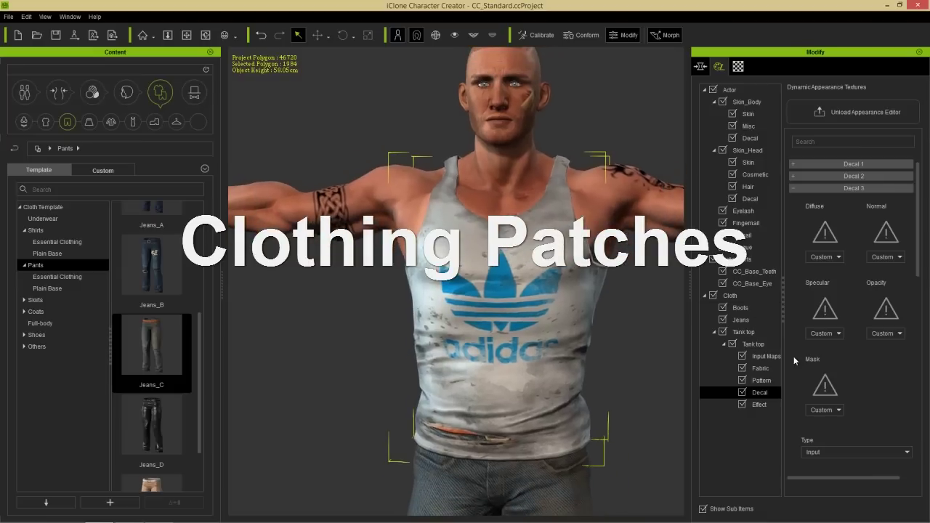
pyautogui.click(837, 453)
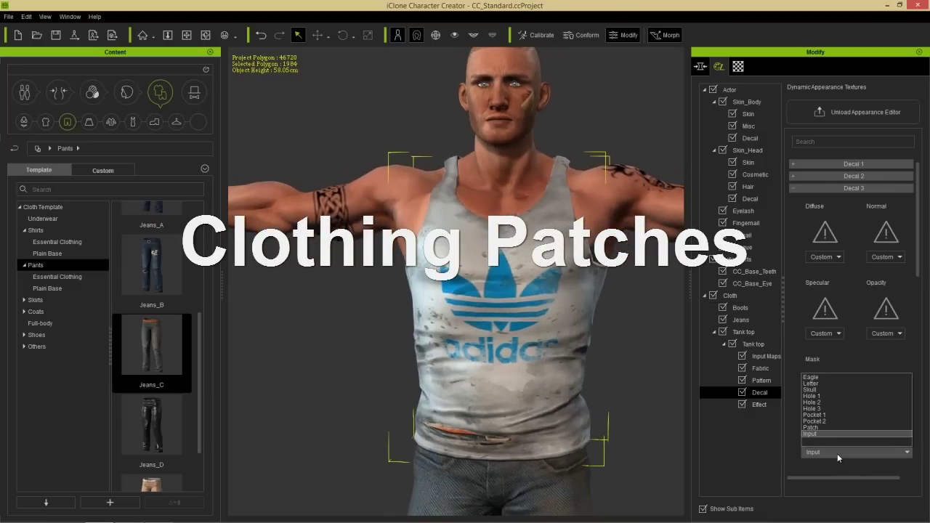
pyautogui.click(823, 390)
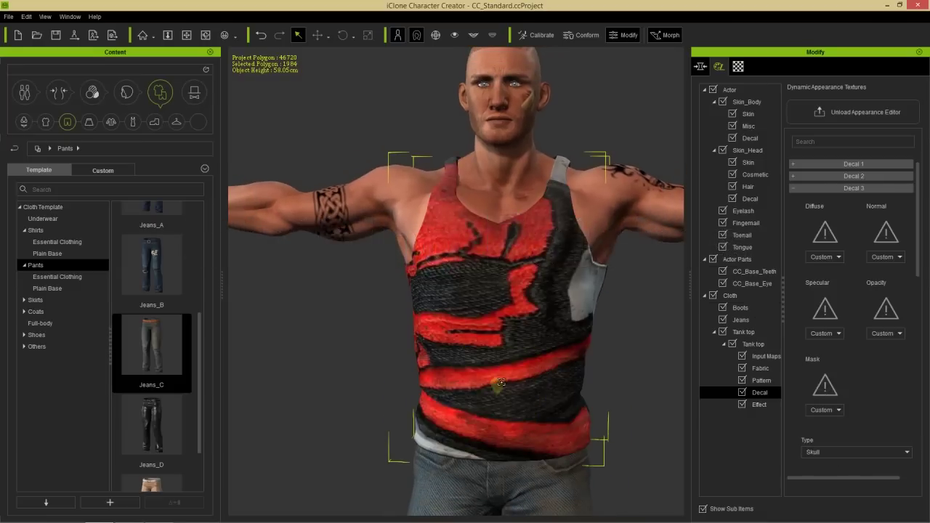
pyautogui.moveTo(501, 383); pyautogui.dragTo(654, 361, button='right')
pyautogui.moveTo(476, 389); pyautogui.dragTo(499, 355, button='right')
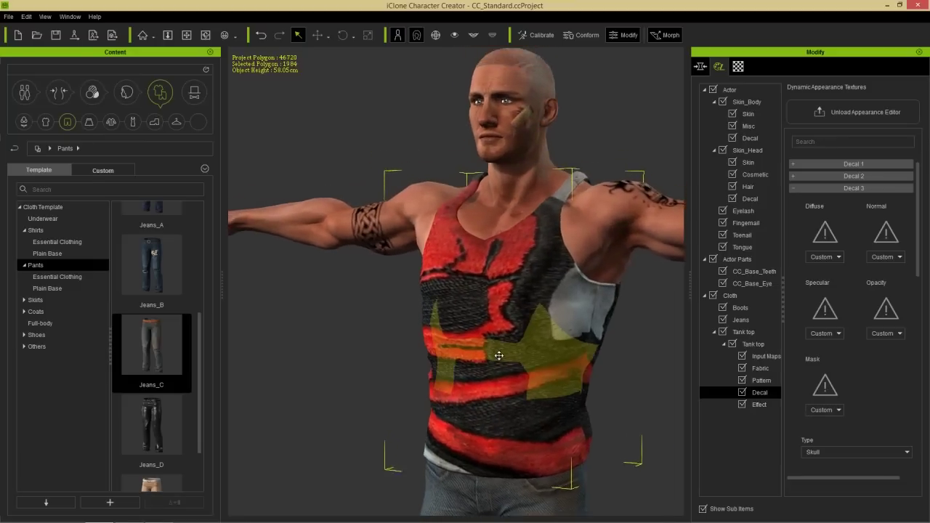
pyautogui.scroll(5, 500, 348)
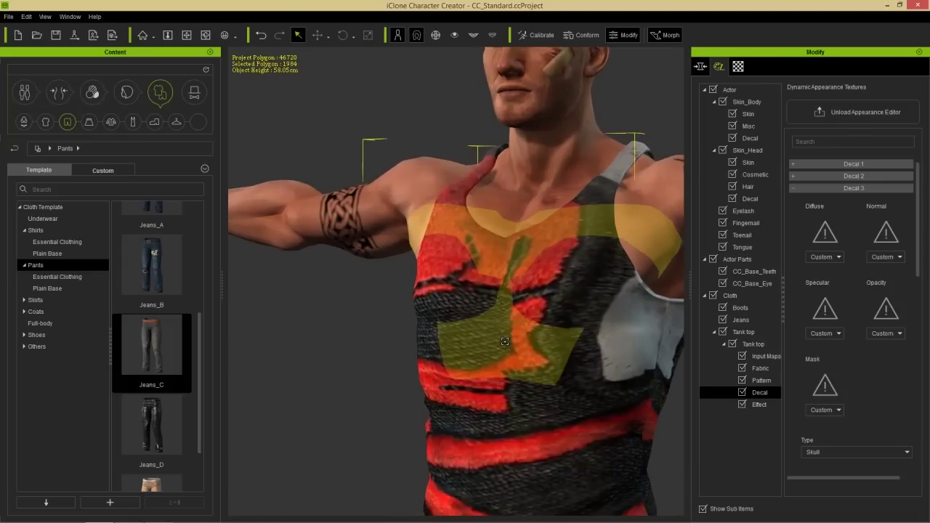
# Move the skull patch onto the back of the tank top with Translate X 0.16 and Y 0.22
pyautogui.moveTo(917, 242); pyautogui.dragTo(913, 370)
pyautogui.moveTo(836, 263); pyautogui.dragTo(814, 273)
pyautogui.moveTo(583, 341); pyautogui.dragTo(352, 325, button='right')
pyautogui.moveTo(529, 320); pyautogui.dragTo(587, 341, button='right')
pyautogui.moveTo(837, 286); pyautogui.dragTo(836, 264)
pyautogui.moveTo(522, 392); pyautogui.dragTo(537, 314, button='middle')
pyautogui.moveTo(530, 330); pyautogui.dragTo(462, 362, button='right')
pyautogui.moveTo(828, 286); pyautogui.dragTo(842, 286)
pyautogui.moveTo(574, 290); pyautogui.dragTo(634, 320, button='right')
pyautogui.moveTo(837, 259)
pyautogui.mouseDown()
pyautogui.moveTo(829, 262)
pyautogui.moveTo(841, 260)
pyautogui.mouseUp()
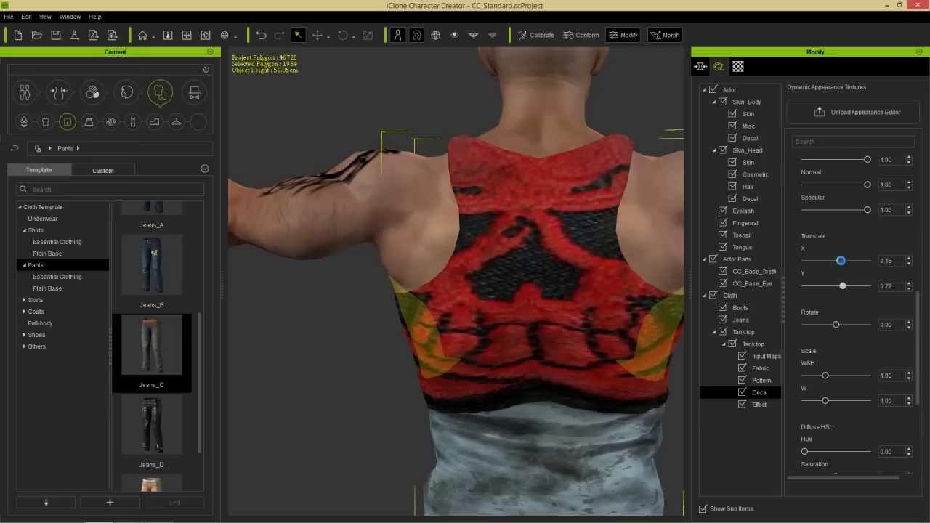
# Shrink the skull patch on the back to Scale W&H 0.14 and narrow its width slightly
pyautogui.moveTo(917, 331); pyautogui.dragTo(917, 392)
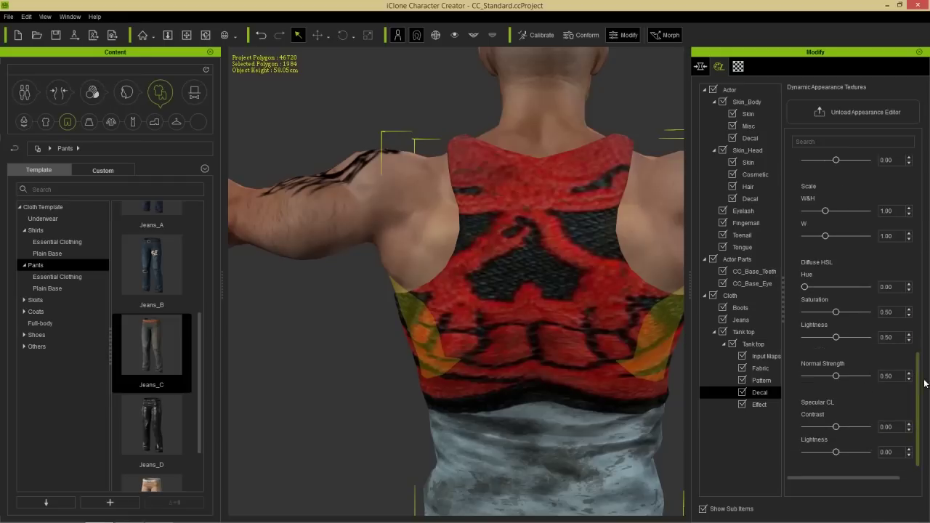
pyautogui.moveTo(920, 376); pyautogui.dragTo(919, 353)
pyautogui.moveTo(830, 272); pyautogui.dragTo(811, 282)
pyautogui.moveTo(507, 336); pyautogui.dragTo(554, 393, button='right')
pyautogui.scroll(4, 551, 366)
pyautogui.moveTo(565, 362); pyautogui.dragTo(474, 357, button='middle')
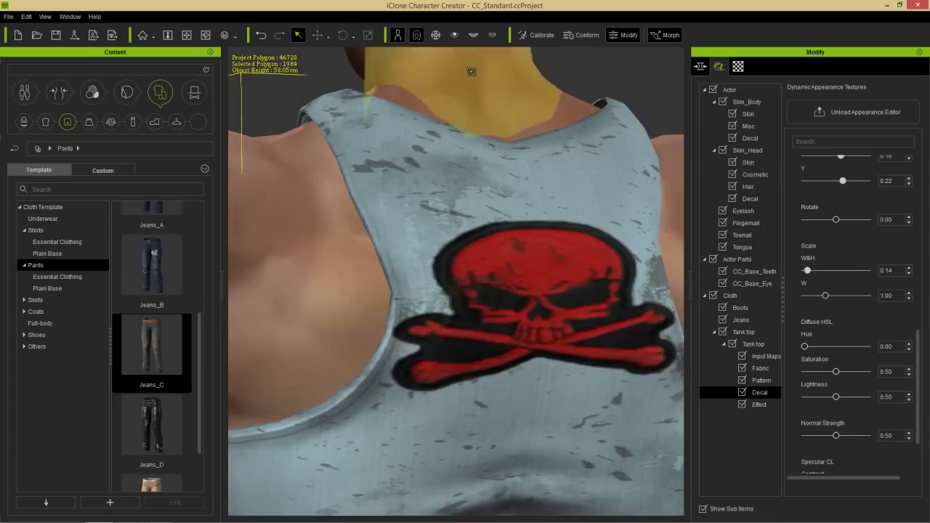
pyautogui.moveTo(826, 298); pyautogui.dragTo(826, 298)
# Try the Hole 1, Hole 3, Pocket 1, Pocket 2 and Letter types on the back patch, ending with Skull again
pyautogui.moveTo(916, 369); pyautogui.dragTo(917, 248)
pyautogui.click(827, 324)
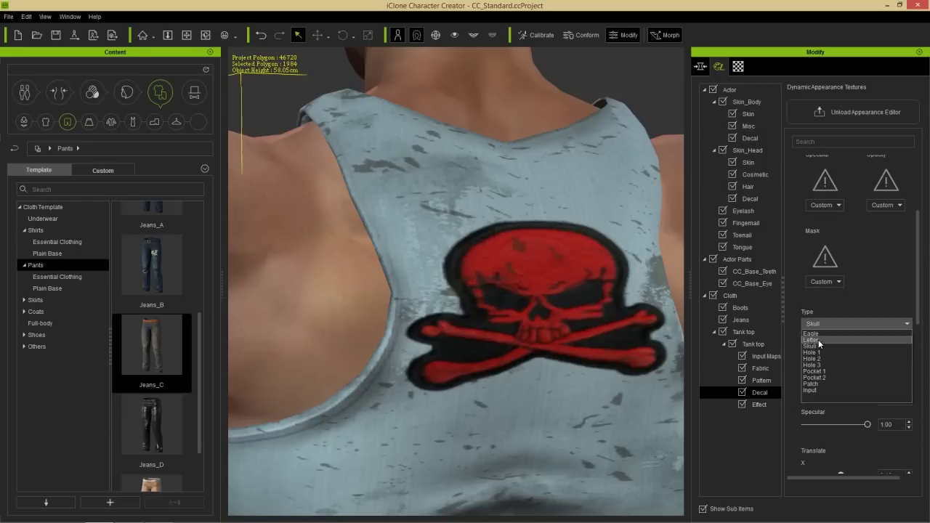
pyautogui.click(815, 337)
pyautogui.click(825, 327)
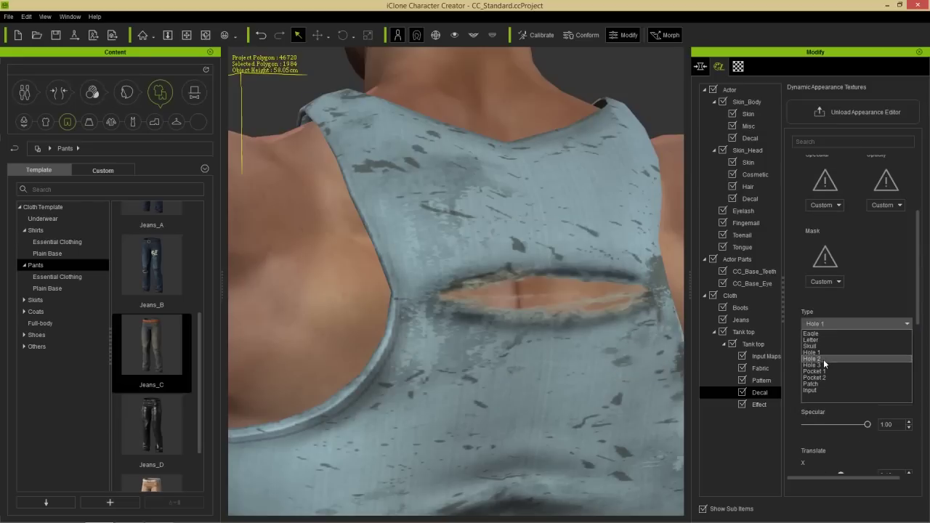
pyautogui.click(824, 361)
pyautogui.click(830, 323)
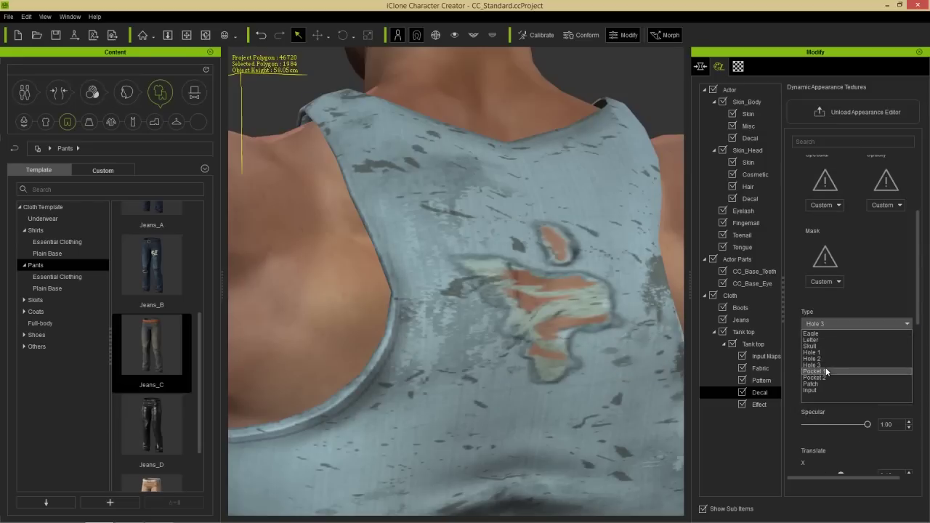
pyautogui.click(825, 370)
pyautogui.click(833, 325)
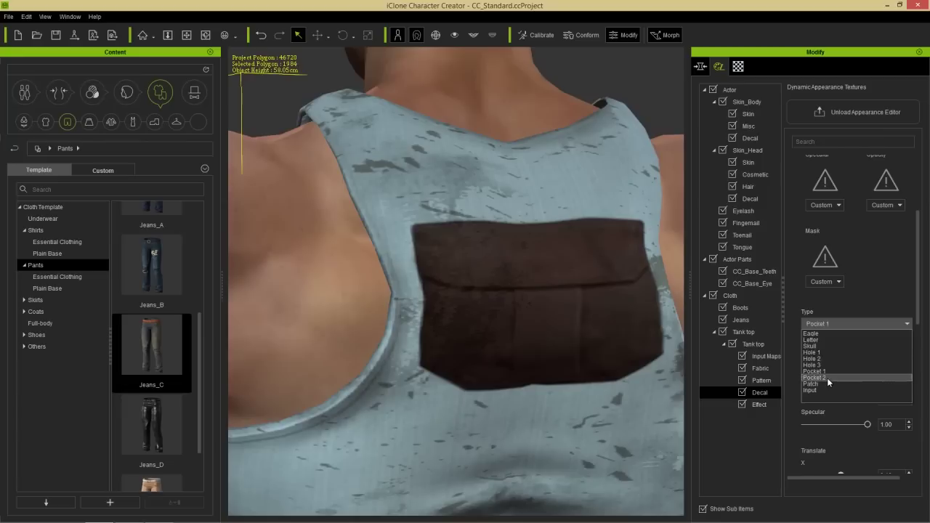
pyautogui.click(827, 378)
pyautogui.click(838, 324)
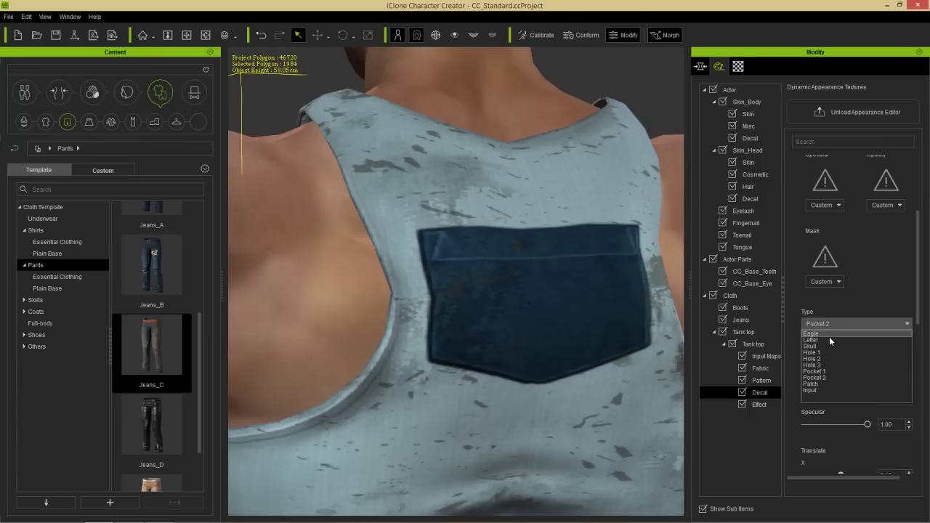
pyautogui.click(827, 340)
pyautogui.click(832, 324)
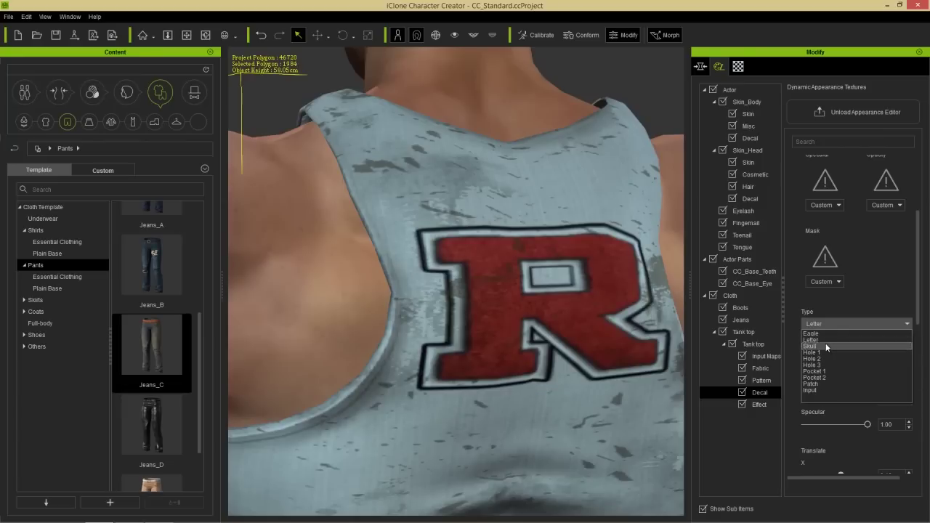
pyautogui.click(826, 345)
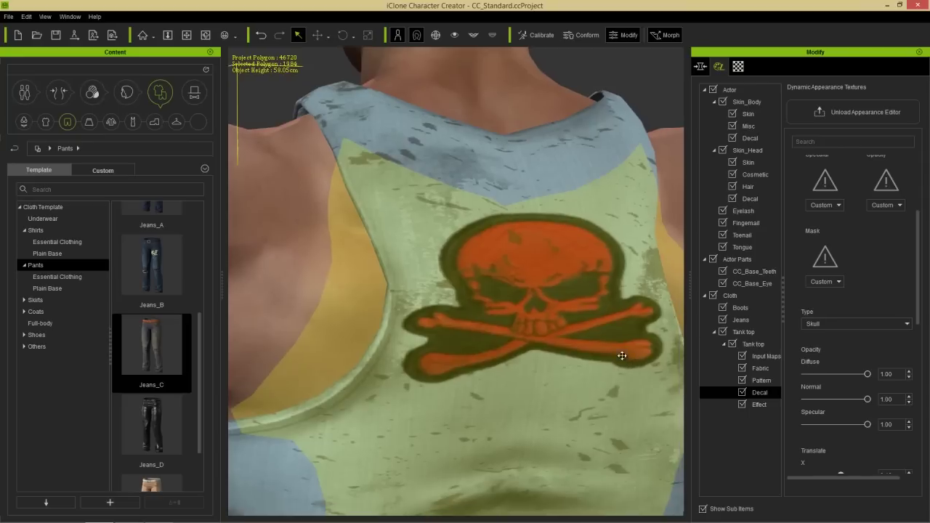
# Raise the skull patch's Normal Strength to 1.00 and check its relief on the back from an angle
pyautogui.moveTo(622, 355); pyautogui.dragTo(619, 327, button='middle')
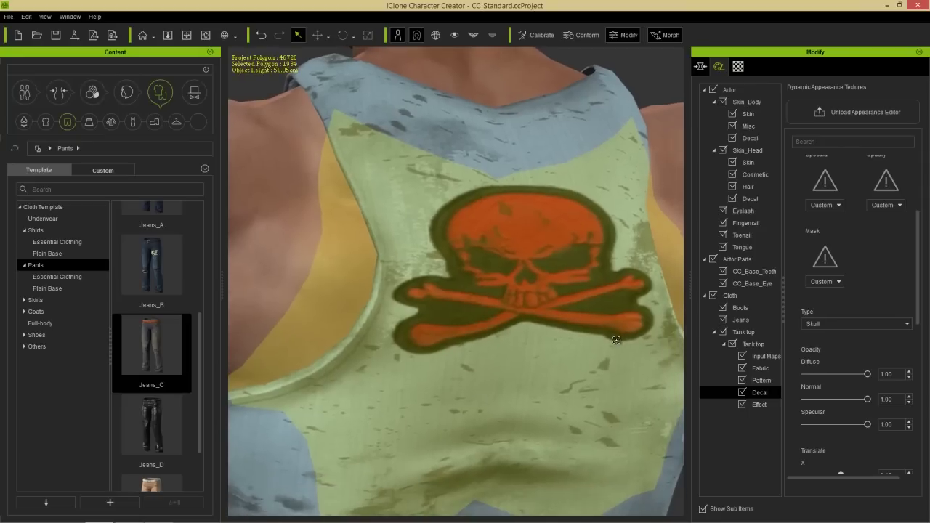
pyautogui.moveTo(919, 273); pyautogui.dragTo(919, 281)
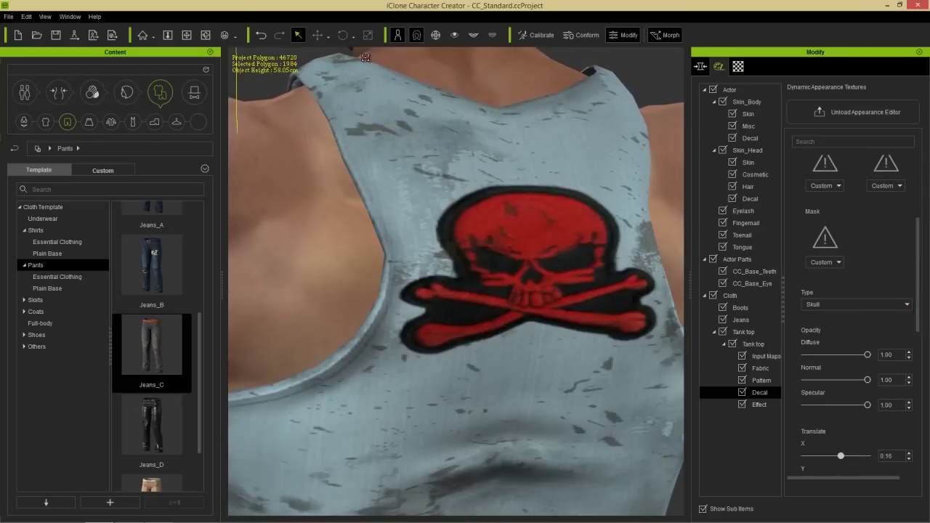
pyautogui.moveTo(921, 242); pyautogui.dragTo(919, 385)
pyautogui.moveTo(628, 389); pyautogui.dragTo(552, 390, button='middle')
pyautogui.moveTo(553, 389); pyautogui.dragTo(618, 388, button='right')
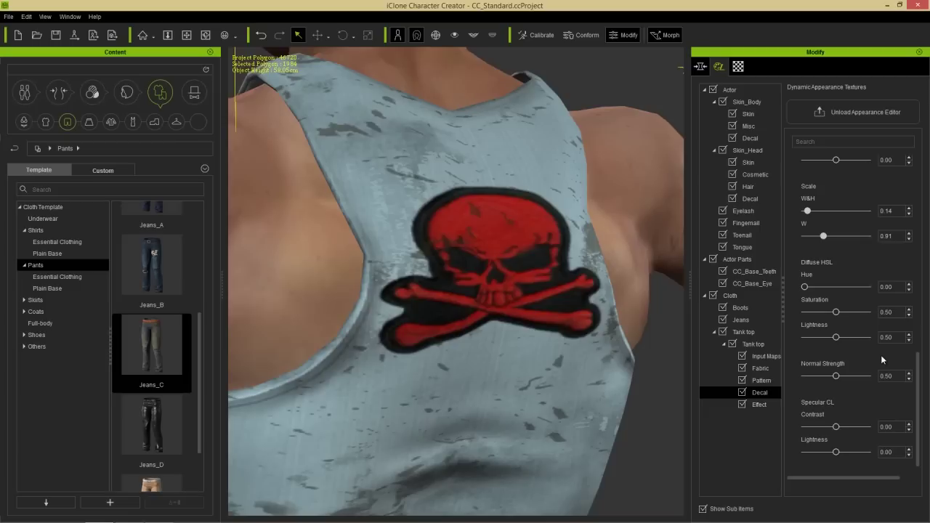
pyautogui.moveTo(837, 375); pyautogui.dragTo(795, 387)
pyautogui.moveTo(778, 398); pyautogui.dragTo(876, 372)
pyautogui.moveTo(543, 400); pyautogui.dragTo(582, 393, button='right')
pyautogui.scroll(1, 581, 392)
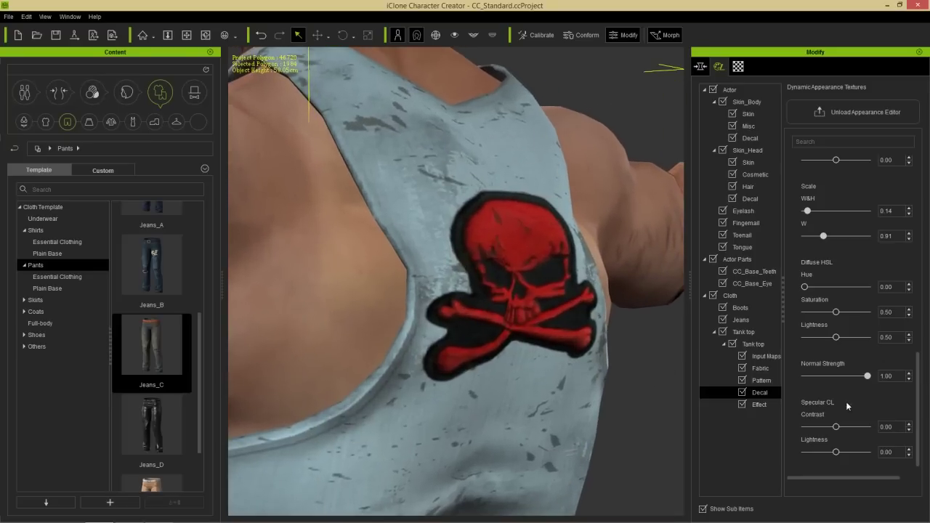
pyautogui.moveTo(867, 377)
pyautogui.mouseDown()
pyautogui.moveTo(737, 391)
pyautogui.moveTo(924, 375)
pyautogui.moveTo(741, 383)
pyautogui.moveTo(906, 375)
pyautogui.mouseUp()
# Set the skull patch's Specular CL Contrast to -0.06 and Lightness to 0.16, and check the whole back of the tank top
pyautogui.moveTo(859, 452)
pyautogui.mouseDown()
pyautogui.moveTo(841, 452)
pyautogui.moveTo(816, 426)
pyautogui.moveTo(849, 452)
pyautogui.moveTo(814, 458)
pyautogui.moveTo(857, 452)
pyautogui.moveTo(809, 433)
pyautogui.moveTo(836, 432)
pyautogui.moveTo(840, 457)
pyautogui.mouseUp()
pyautogui.scroll(-5, 469, 207)
pyautogui.moveTo(585, 381); pyautogui.dragTo(382, 406, button='right')
pyautogui.moveTo(468, 405); pyautogui.dragTo(390, 405, button='right')
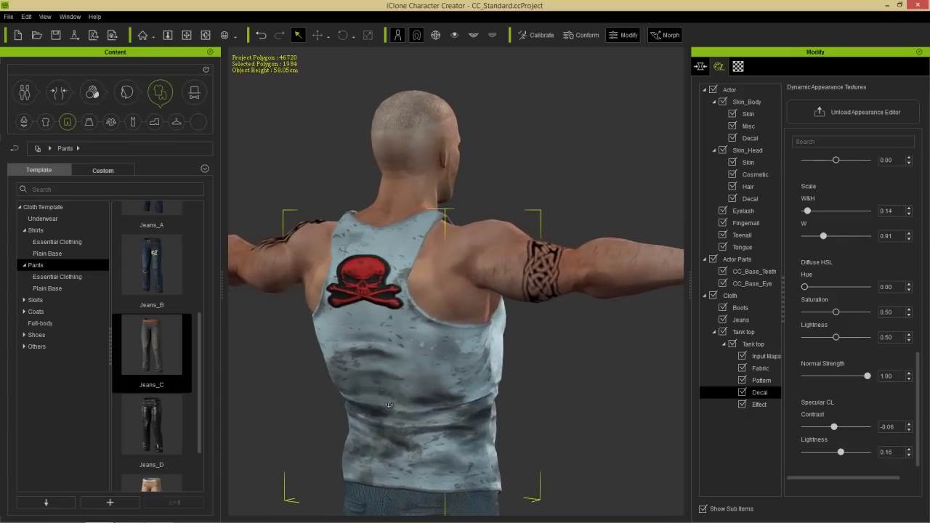
# Inspect the decorated tank top from the skull patch on the back round to the worn logo on the chest
pyautogui.scroll(5, 436, 378)
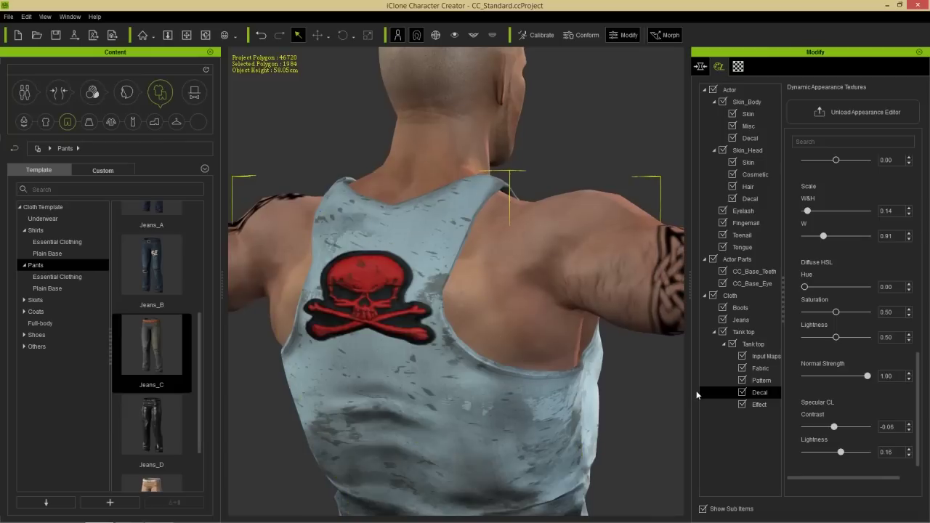
pyautogui.moveTo(610, 347); pyautogui.dragTo(436, 360, button='right')
pyautogui.moveTo(515, 392); pyautogui.dragTo(476, 322, button='middle')
pyautogui.moveTo(622, 372); pyautogui.dragTo(560, 399, button='right')
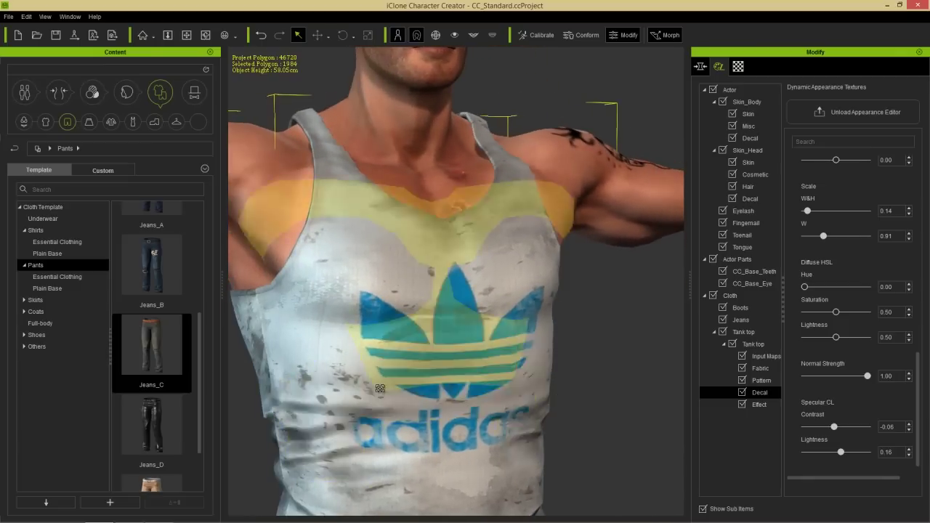
pyautogui.moveTo(346, 377); pyautogui.dragTo(480, 336, button='right')
pyautogui.moveTo(481, 335); pyautogui.dragTo(549, 374, button='middle')
pyautogui.scroll(-3, 467, 247)
# Examine the character's face and its skin decals up close from the front and the side
pyautogui.moveTo(466, 247); pyautogui.dragTo(452, 288, button='right')
pyautogui.moveTo(452, 283); pyautogui.dragTo(442, 416, button='middle')
pyautogui.scroll(5, 494, 383)
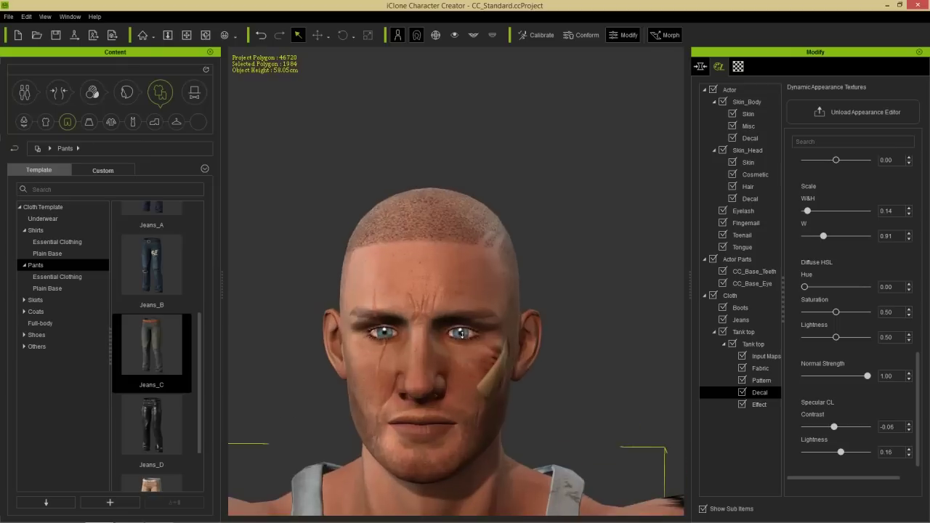
pyautogui.scroll(5, 515, 370)
pyautogui.moveTo(493, 384); pyautogui.dragTo(511, 312, button='middle')
pyautogui.scroll(-4, 511, 312)
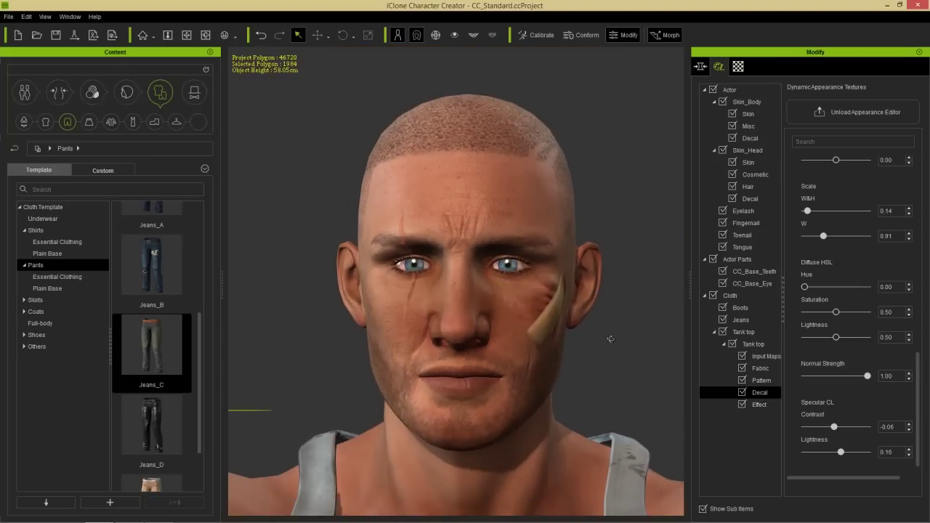
pyautogui.moveTo(611, 339); pyautogui.dragTo(495, 361, button='right')
pyautogui.scroll(-5, 479, 367)
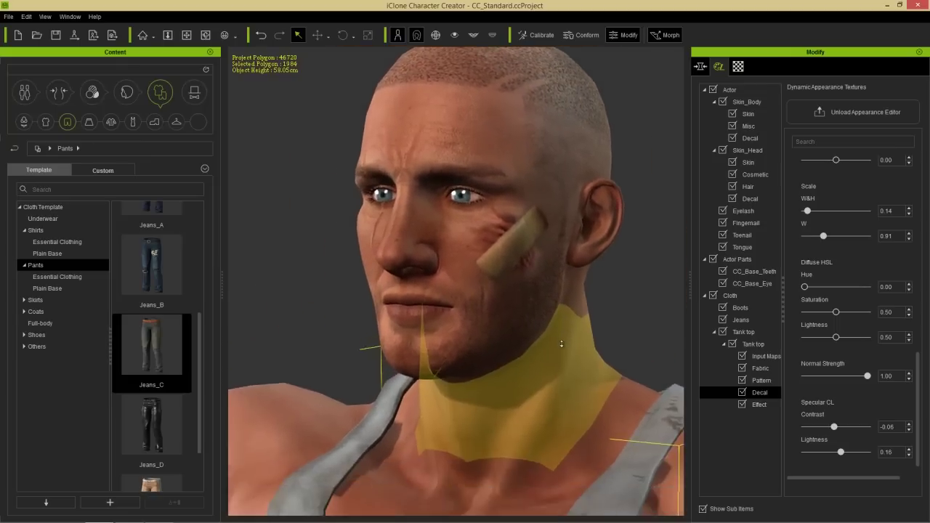